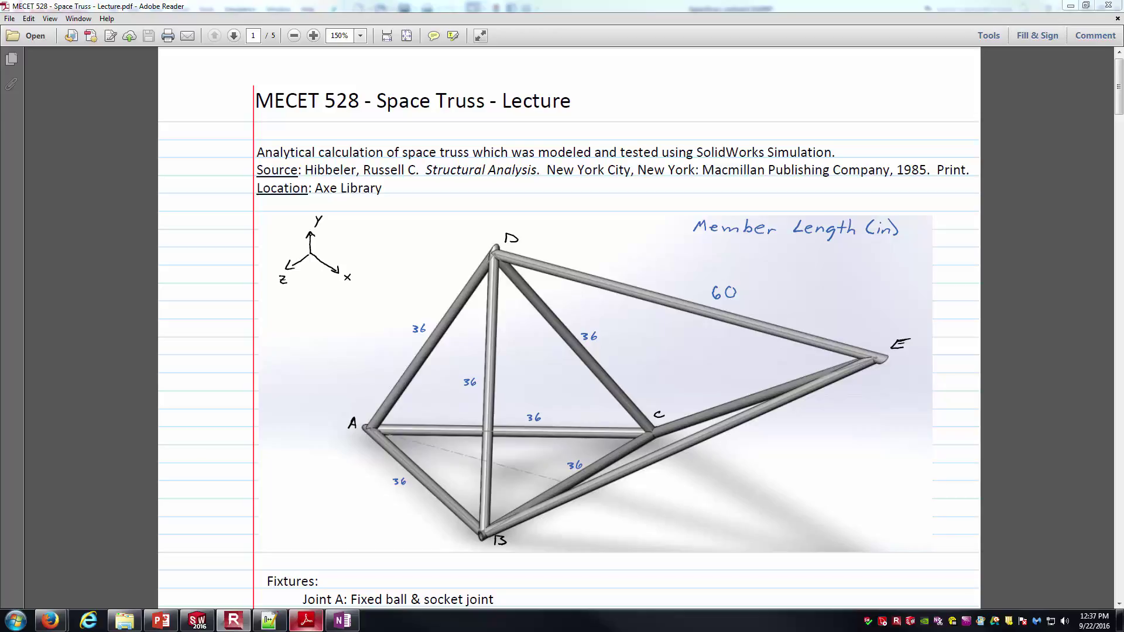
Look over the truss dimensions, fixtures and loads in the lecture PDF, then switch to SOLIDWORKS and show the truss isometrically.
{"action": "scroll", "coordinate": [995, 402], "scroll_direction": "down", "scroll_amount": 3}
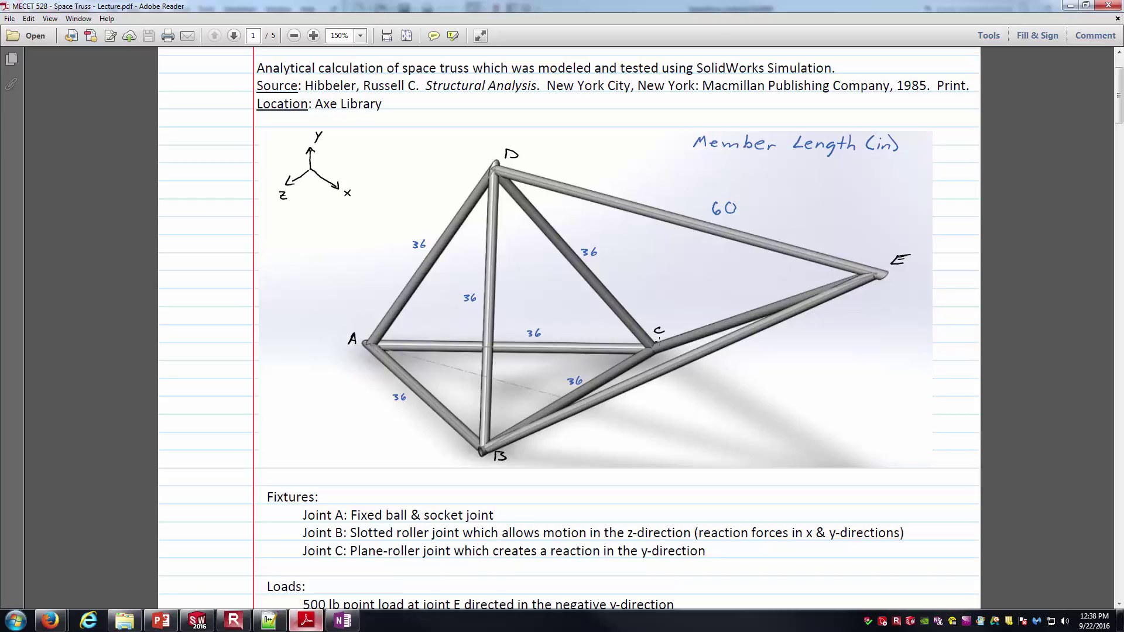
{"action": "scroll", "coordinate": [640, 346], "scroll_direction": "down", "scroll_amount": 1}
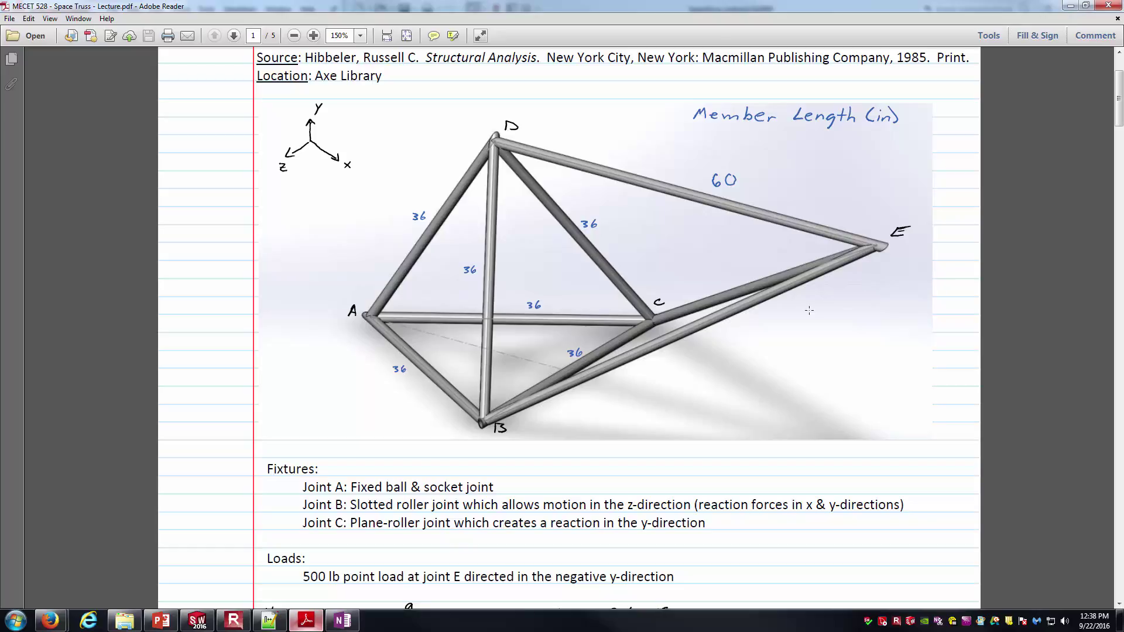
{"action": "left_click", "coordinate": [197, 621]}
{"action": "middle_click_drag", "start_coordinate": [314, 311], "coordinate": [424, 401]}
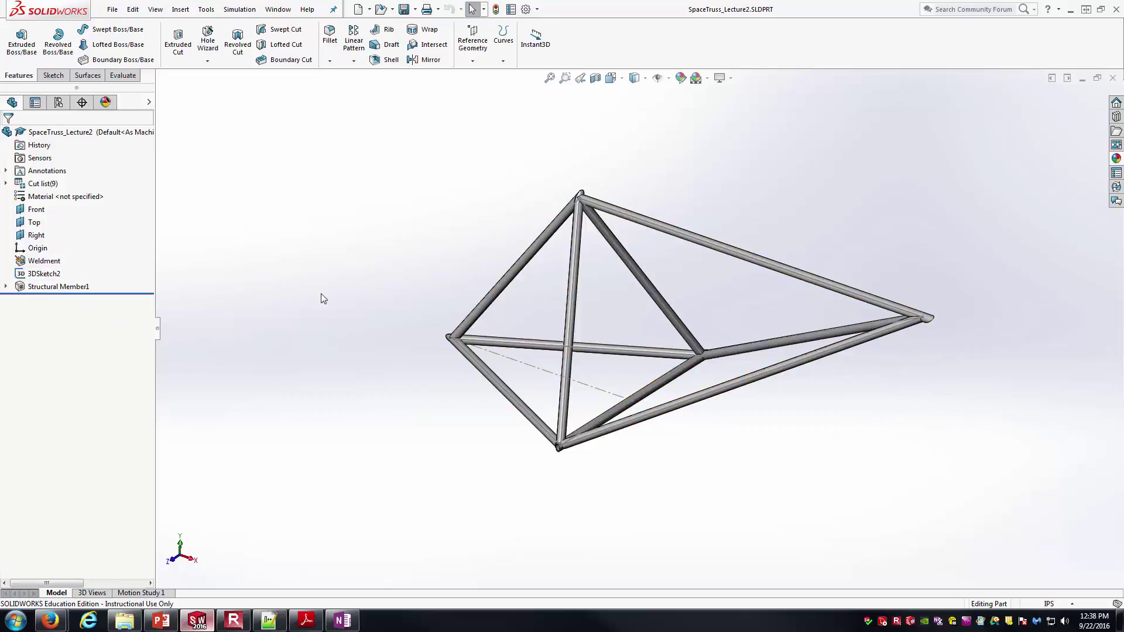
{"action": "left_click", "coordinate": [612, 77]}
{"action": "left_click", "coordinate": [687, 112]}
{"action": "left_click", "coordinate": [700, 123]}
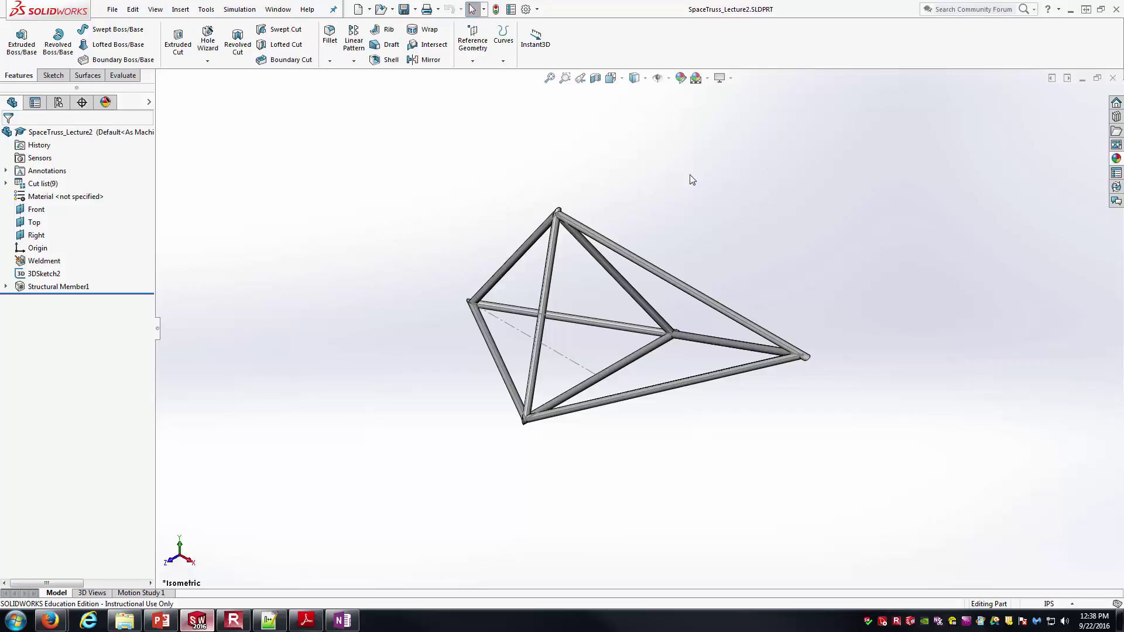
Activate the SOLIDWORKS Simulation add-in and set it to load at start-up.
{"action": "left_click", "coordinate": [537, 10]}
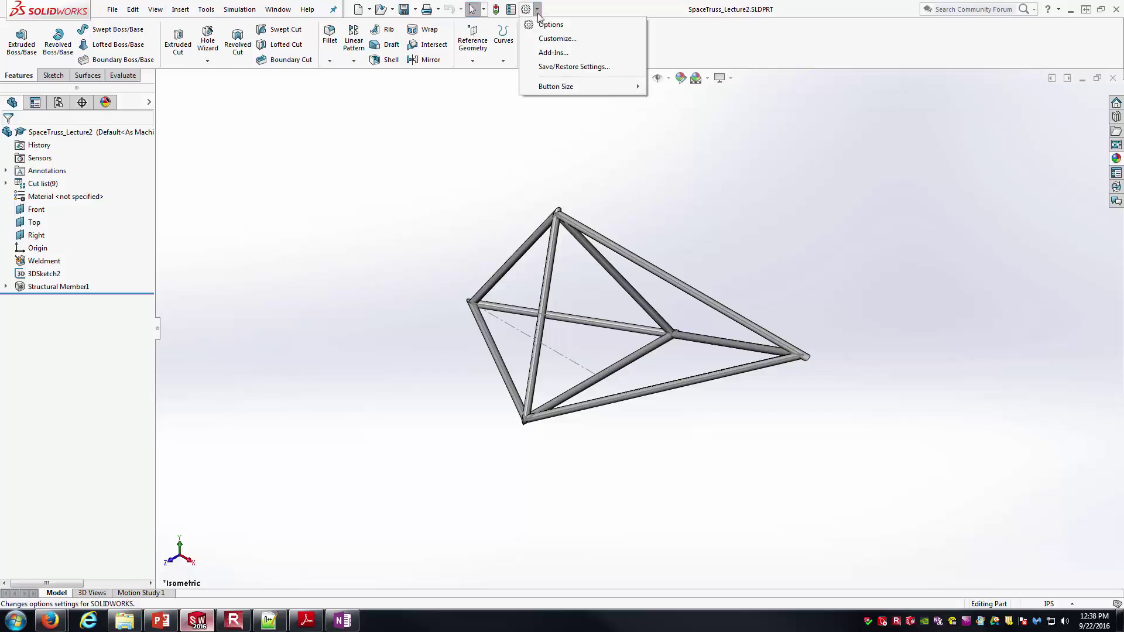
{"action": "left_click", "coordinate": [553, 52]}
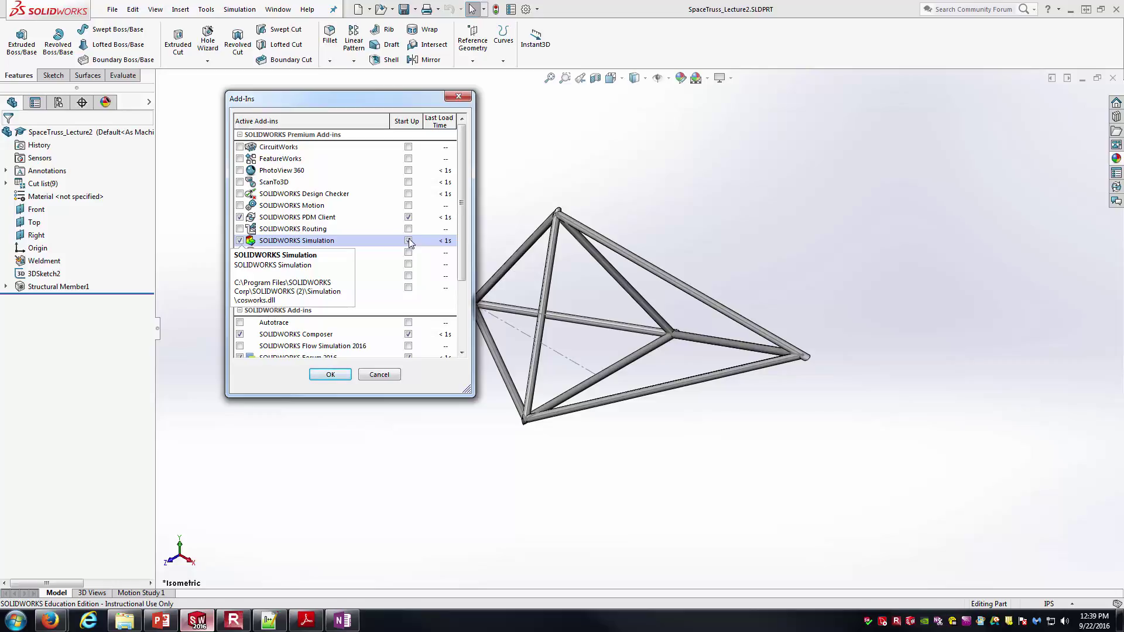
{"action": "left_click", "coordinate": [408, 240]}
{"action": "left_click", "coordinate": [330, 374]}
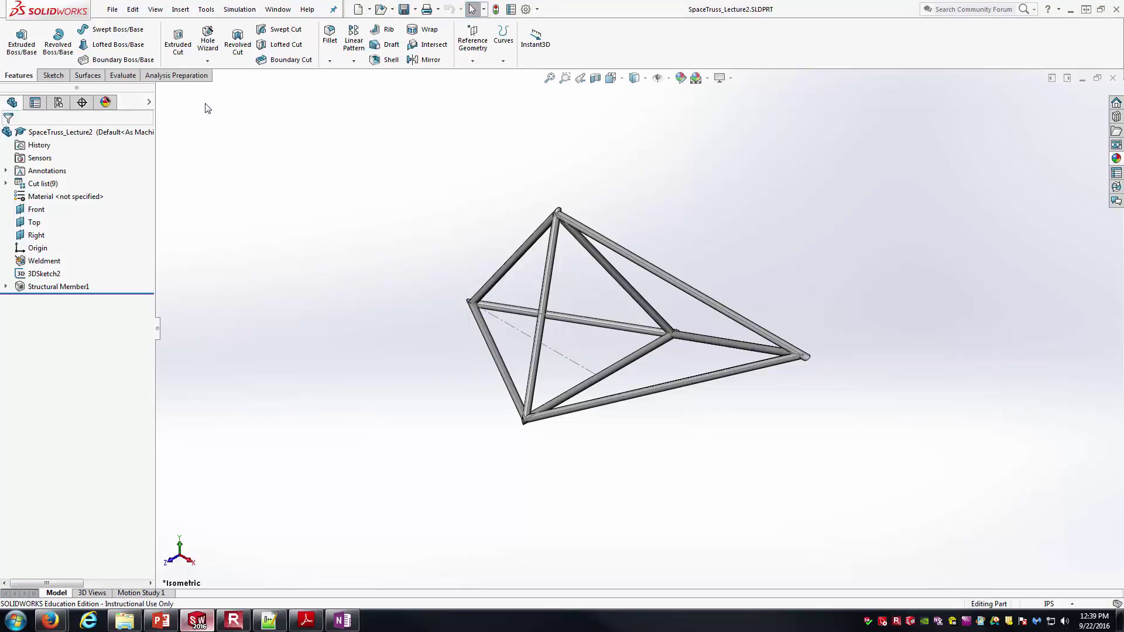
Add the Simulation command set to the CommandManager and bring up its tools.
{"action": "right_click", "coordinate": [181, 77]}
{"action": "left_click", "coordinate": [169, 96]}
{"action": "right_click", "coordinate": [164, 81]}
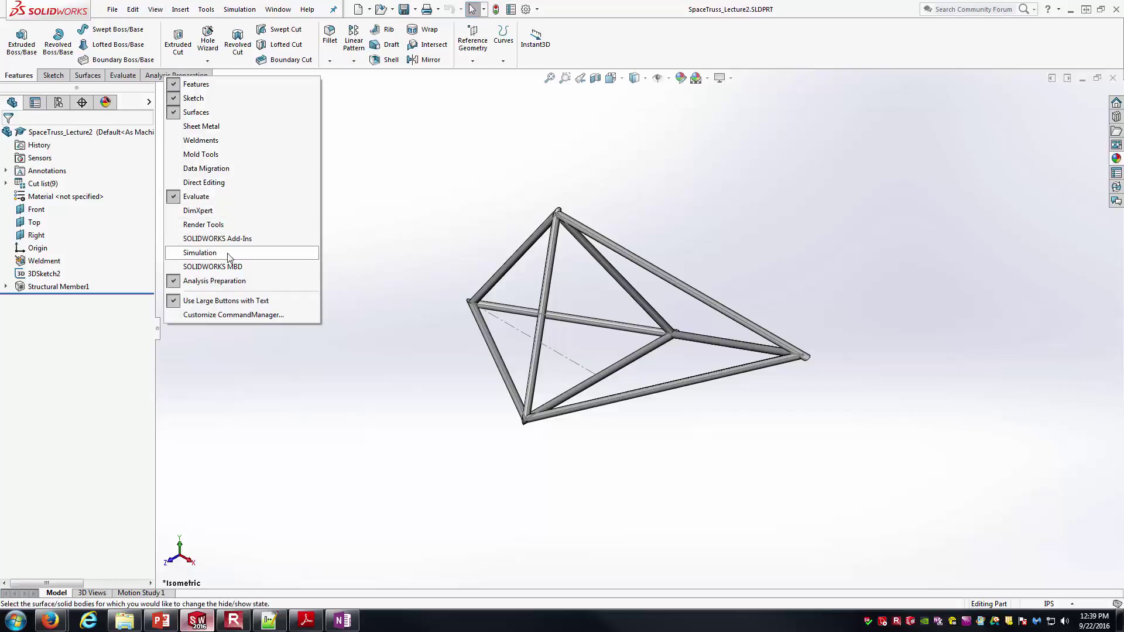
{"action": "left_click", "coordinate": [228, 258]}
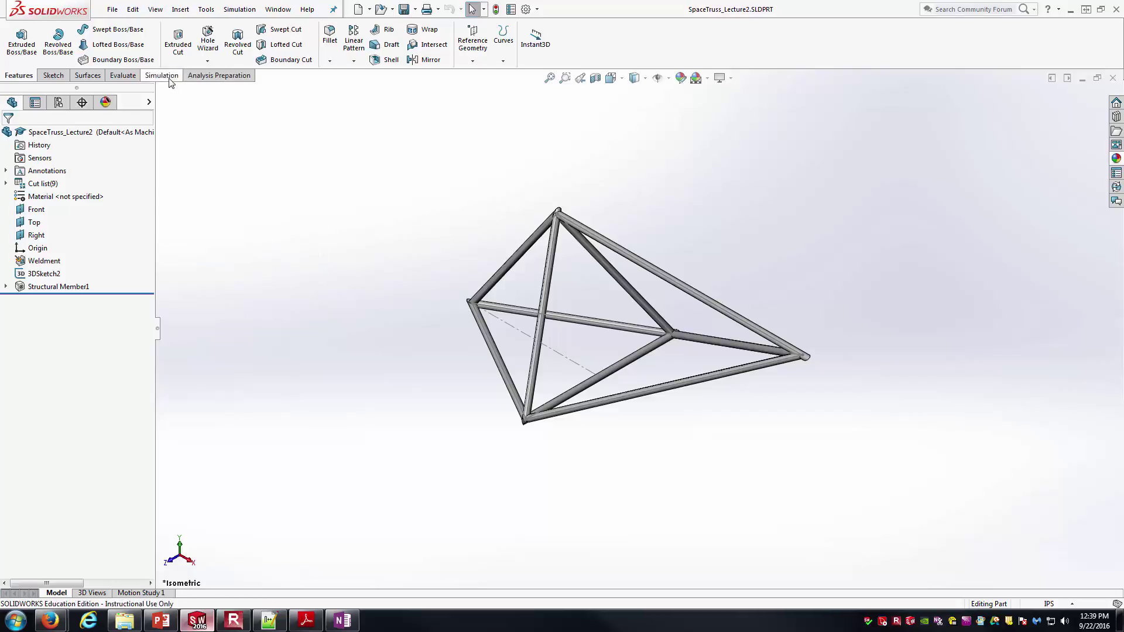
{"action": "left_click", "coordinate": [169, 78]}
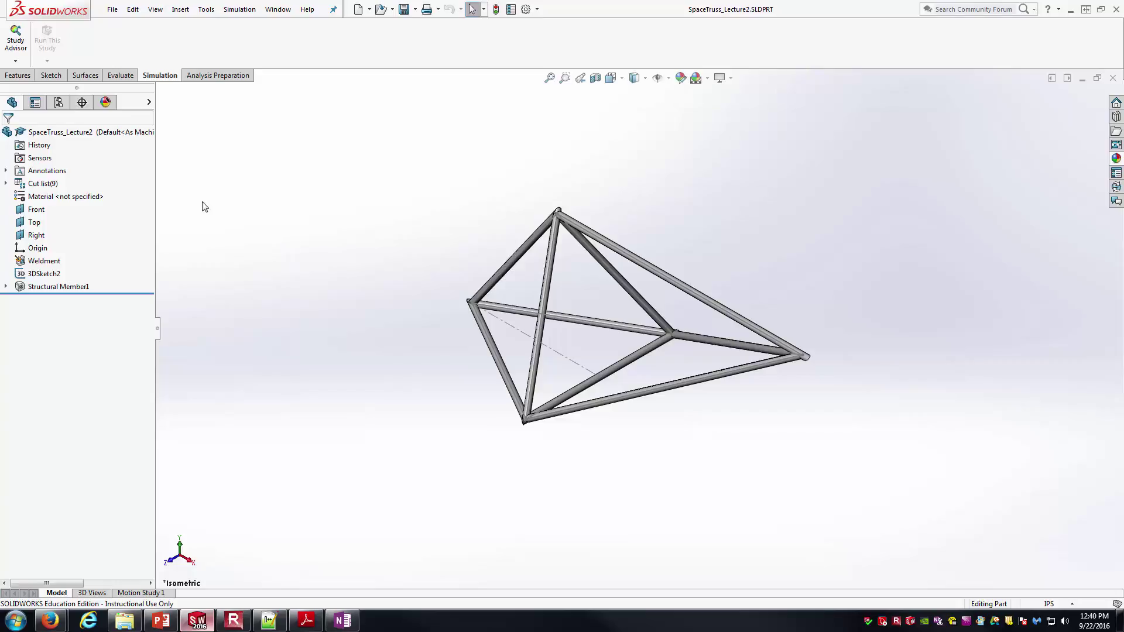
Create a new static study named "Space Truss - Static Analysis".
{"action": "left_click", "coordinate": [16, 62]}
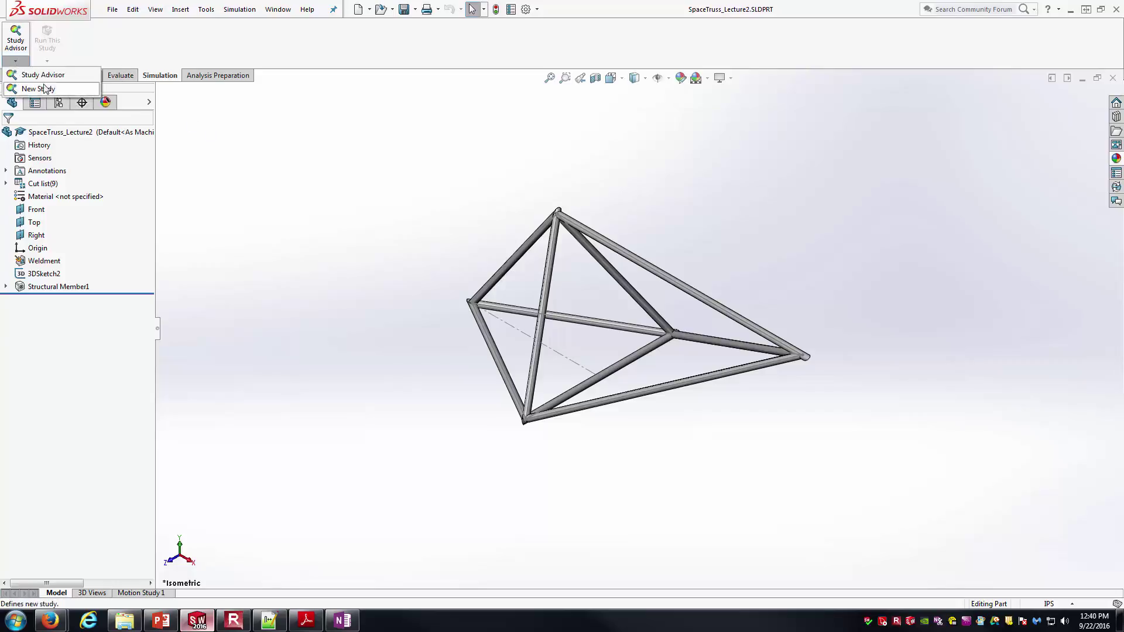
{"action": "left_click", "coordinate": [83, 91]}
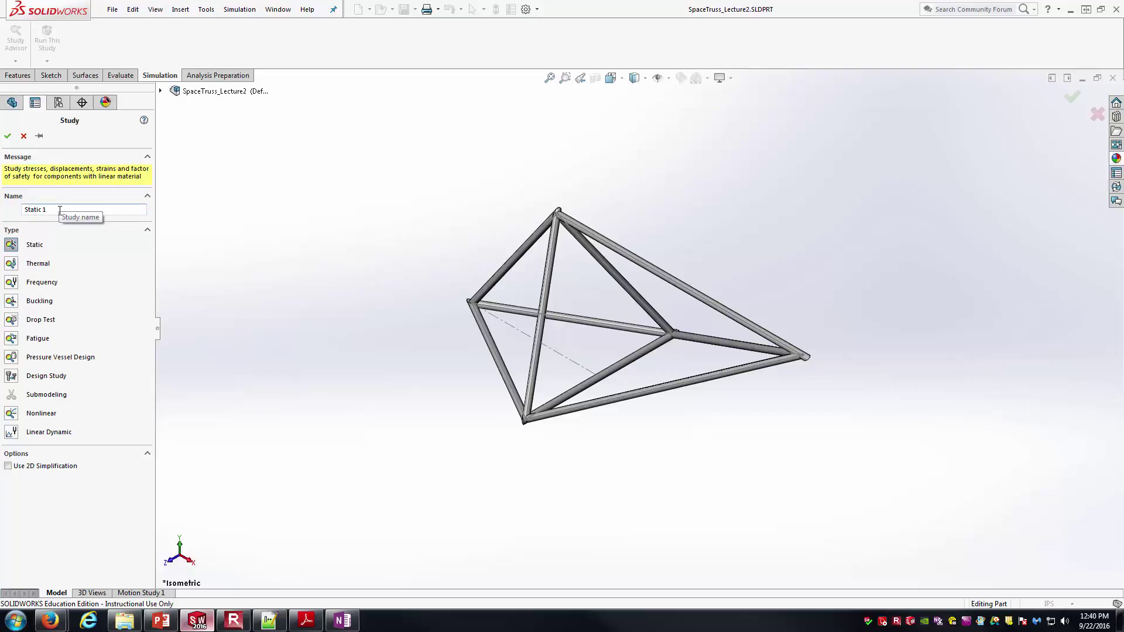
{"action": "left_click_drag", "start_coordinate": [60, 209], "coordinate": [3, 209]}
{"action": "type", "text": "Space Truss = S"}
{"action": "key", "text": "BackSpace"}
{"action": "key", "text": "BackSpace"}
{"action": "key", "text": "BackSpace"}
{"action": "type", "text": "- Static Analysis"}
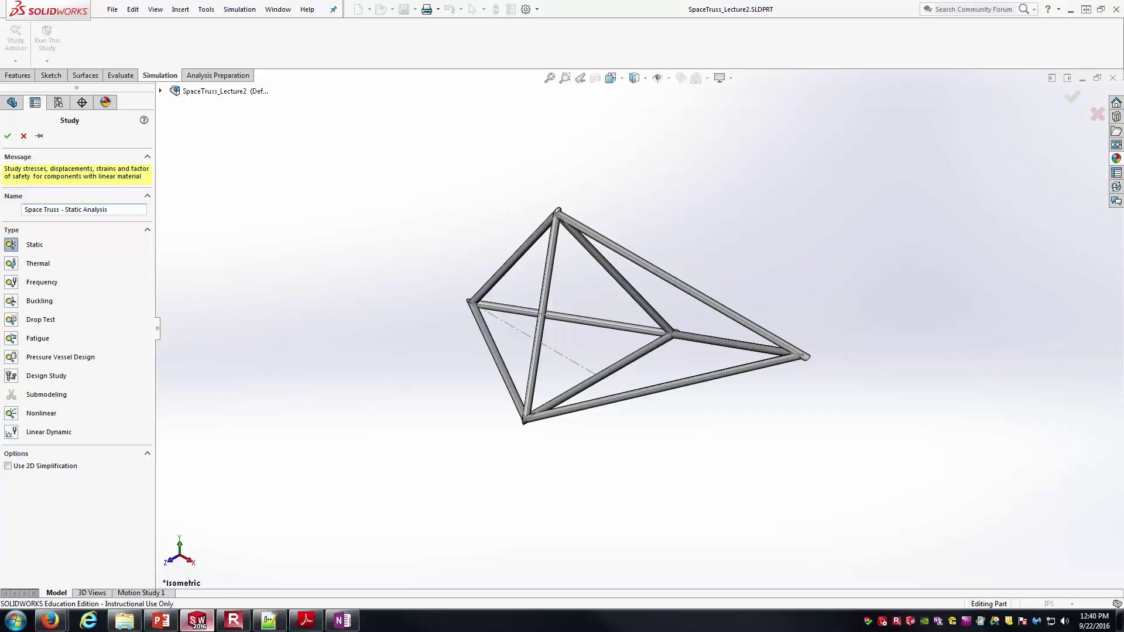
{"action": "left_click", "coordinate": [8, 137]}
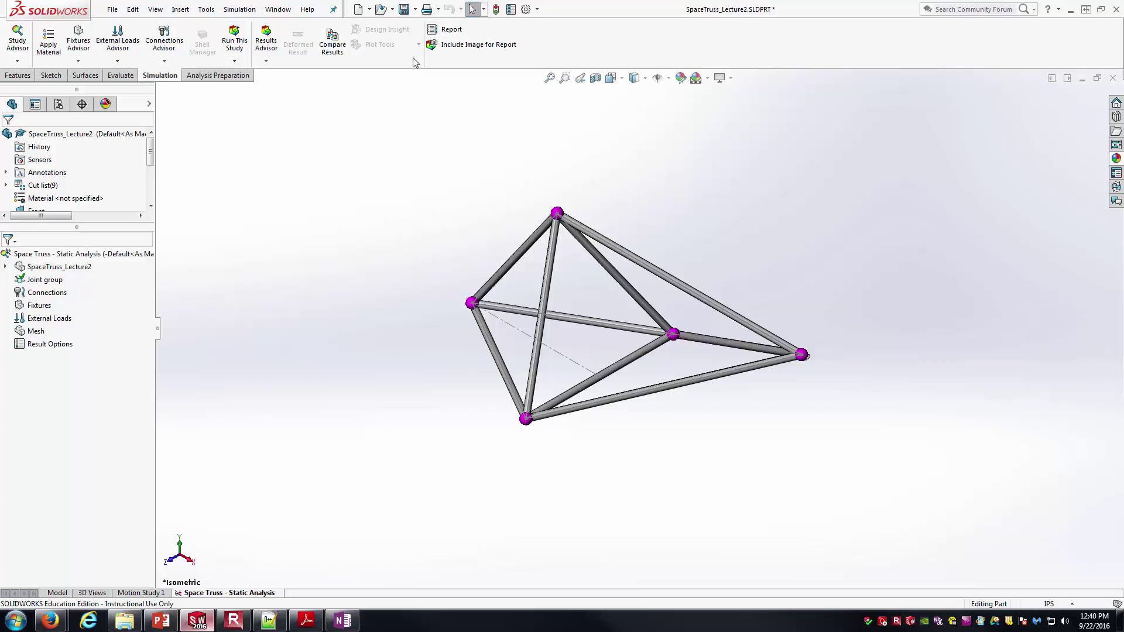
Expand the part's bodies in the study tree and step through them to identify each structural member in the model.
{"action": "left_click_drag", "start_coordinate": [124, 227], "coordinate": [127, 277]}
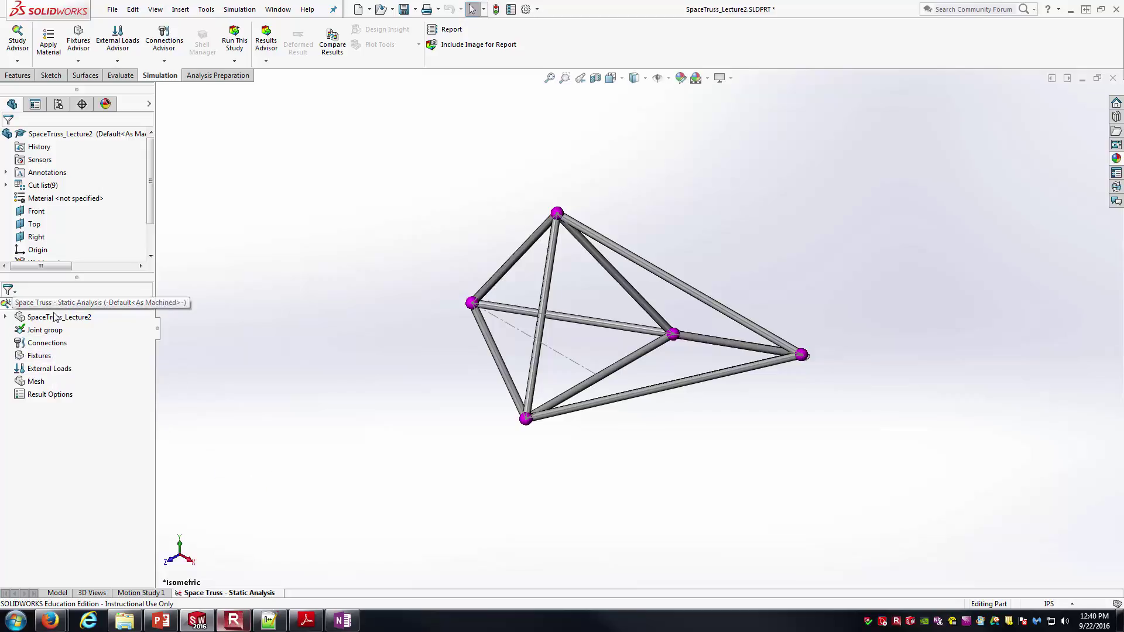
{"action": "left_click", "coordinate": [5, 316]}
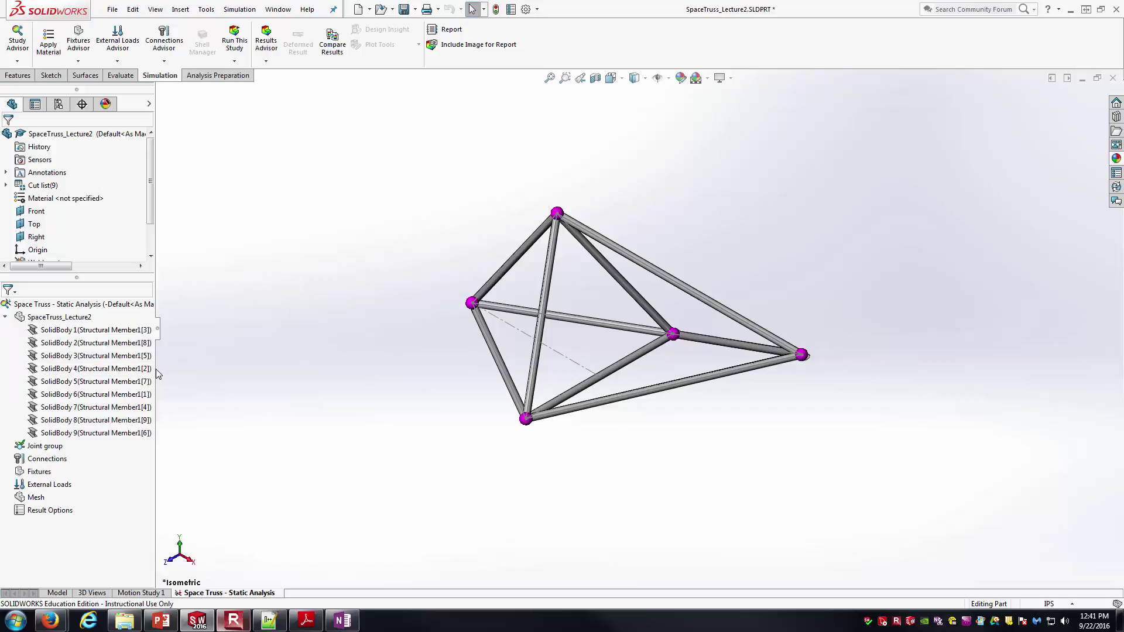
{"action": "left_click", "coordinate": [94, 329]}
{"action": "left_click", "coordinate": [94, 342]}
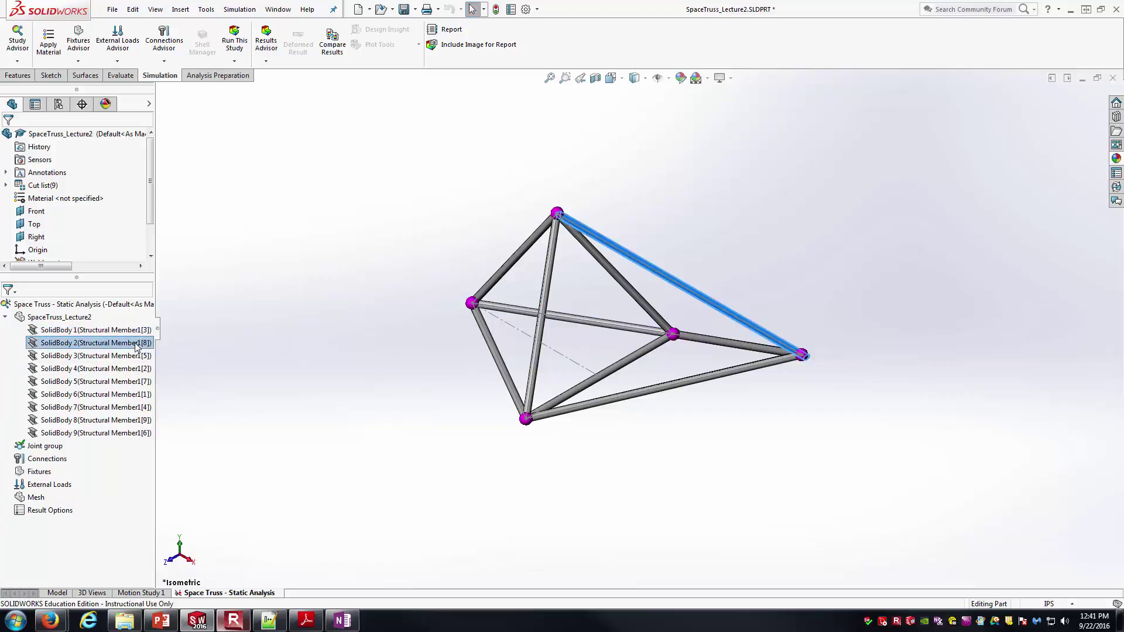
{"action": "key", "text": "Down"}
{"action": "key", "text": "Down"}
{"action": "key", "text": "Down"}
{"action": "key", "text": "Down"}
{"action": "key", "text": "Down"}
{"action": "key", "text": "Down"}
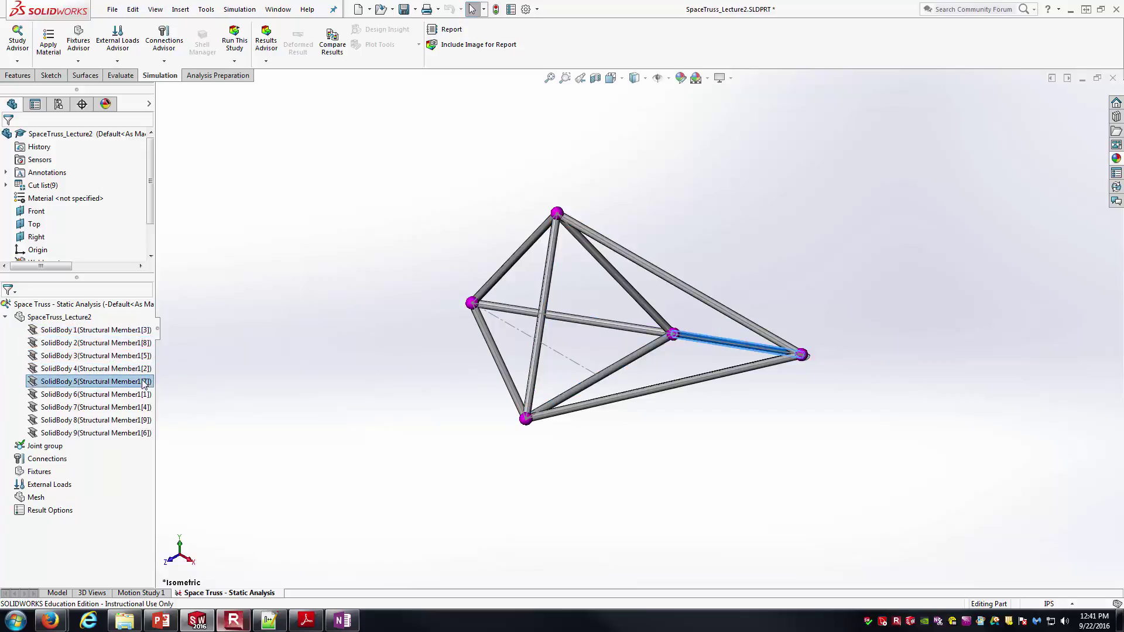
{"action": "key", "text": "Down"}
{"action": "key", "text": "Down"}
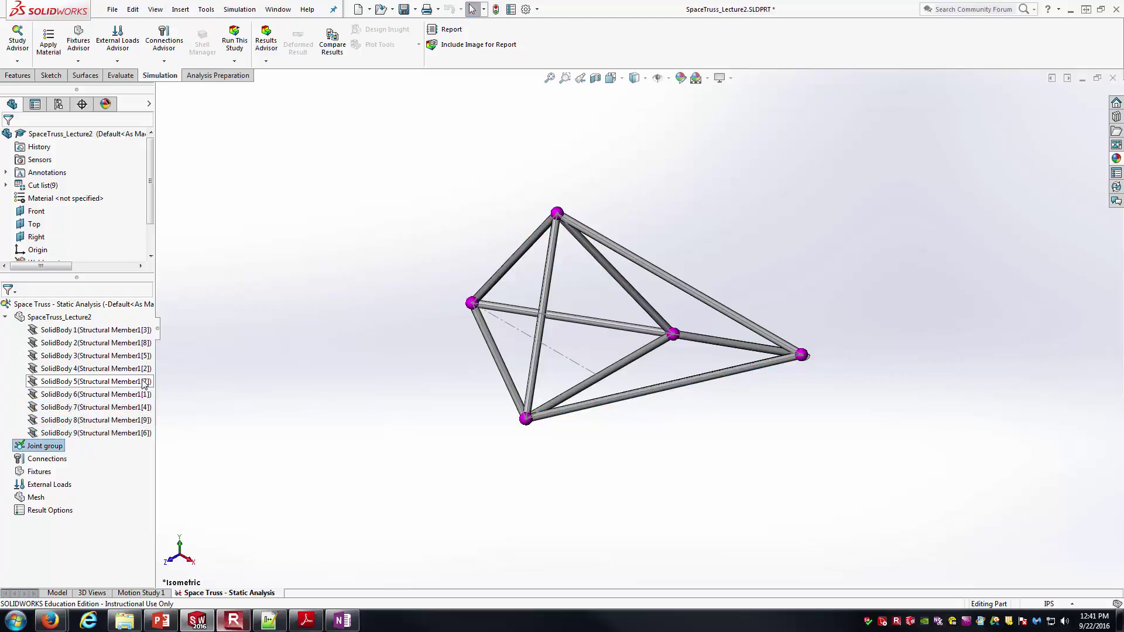
{"action": "key", "text": "Up"}
{"action": "key", "text": "Up"}
{"action": "key", "text": "Up"}
{"action": "key", "text": "Up"}
{"action": "key", "text": "Up"}
{"action": "key", "text": "Up"}
{"action": "key", "text": "Up"}
{"action": "key", "text": "Up"}
{"action": "key", "text": "Up"}
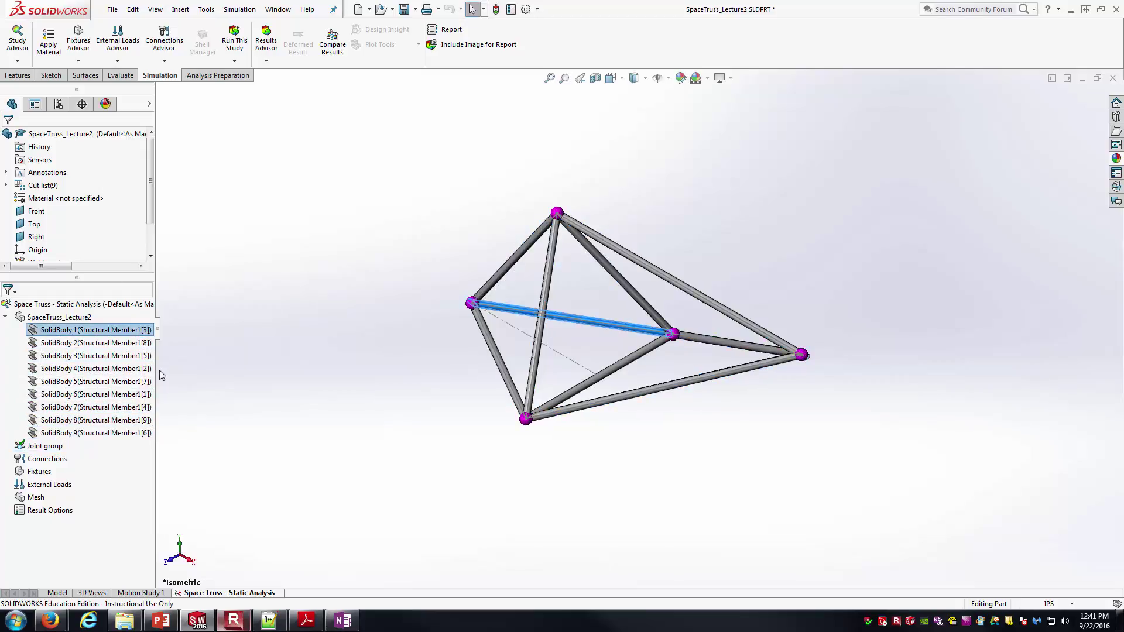
Change the element type of all nine structural members in the study from beam to Truss.
{"action": "left_click_drag", "start_coordinate": [158, 365], "coordinate": [258, 363]}
{"action": "left_click", "coordinate": [324, 437]}
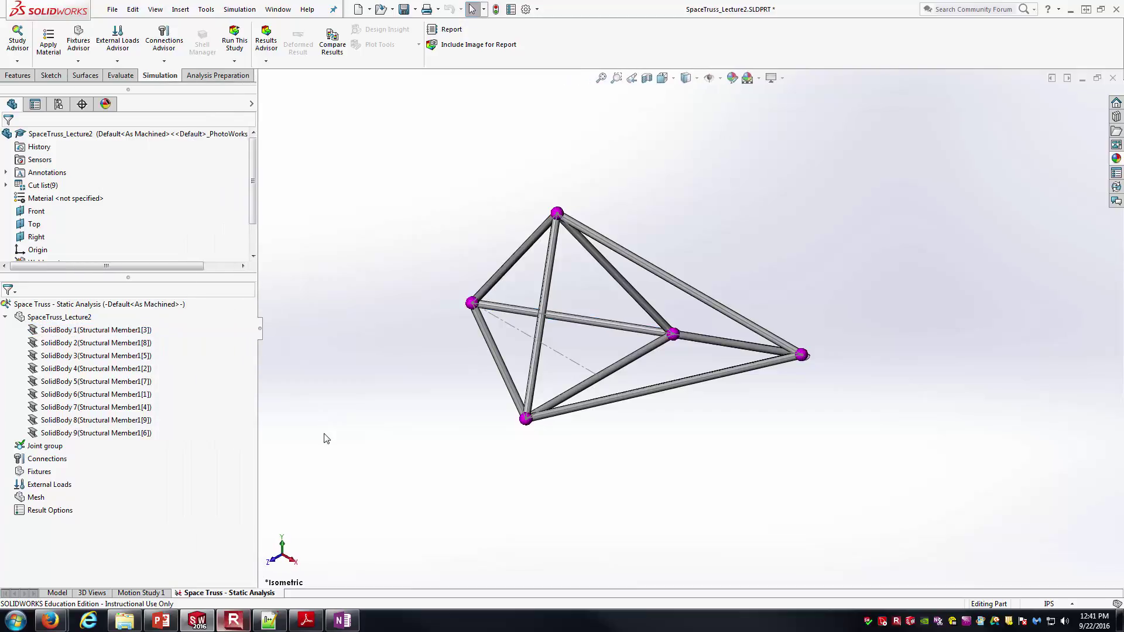
{"action": "left_click", "coordinate": [66, 331]}
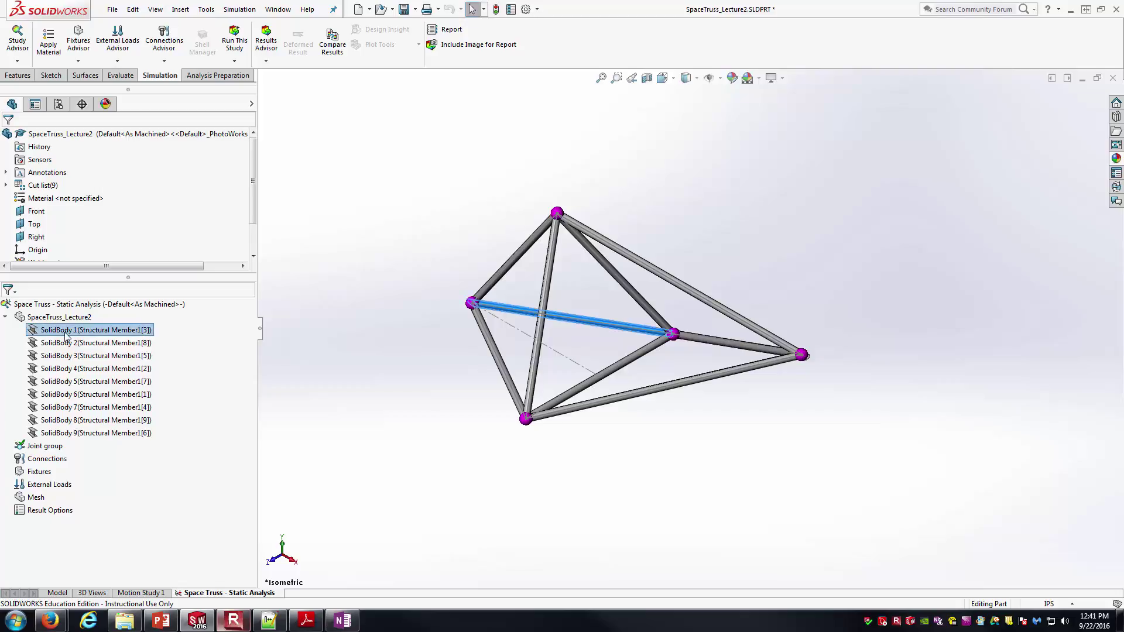
{"action": "left_click", "coordinate": [53, 435], "text": "shift"}
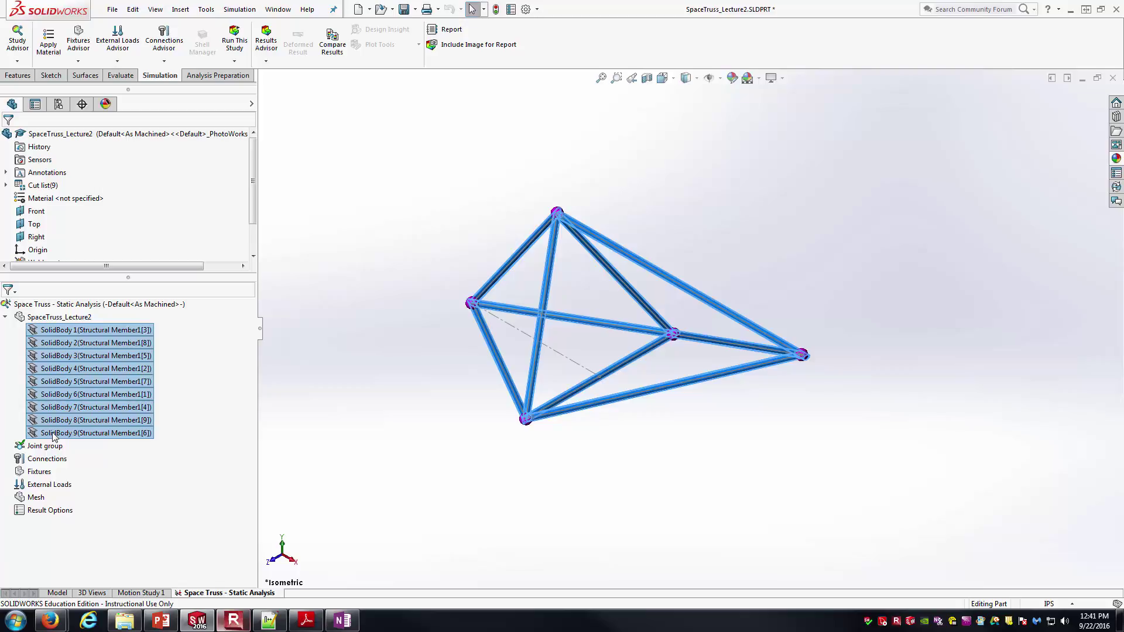
{"action": "right_click", "coordinate": [64, 435]}
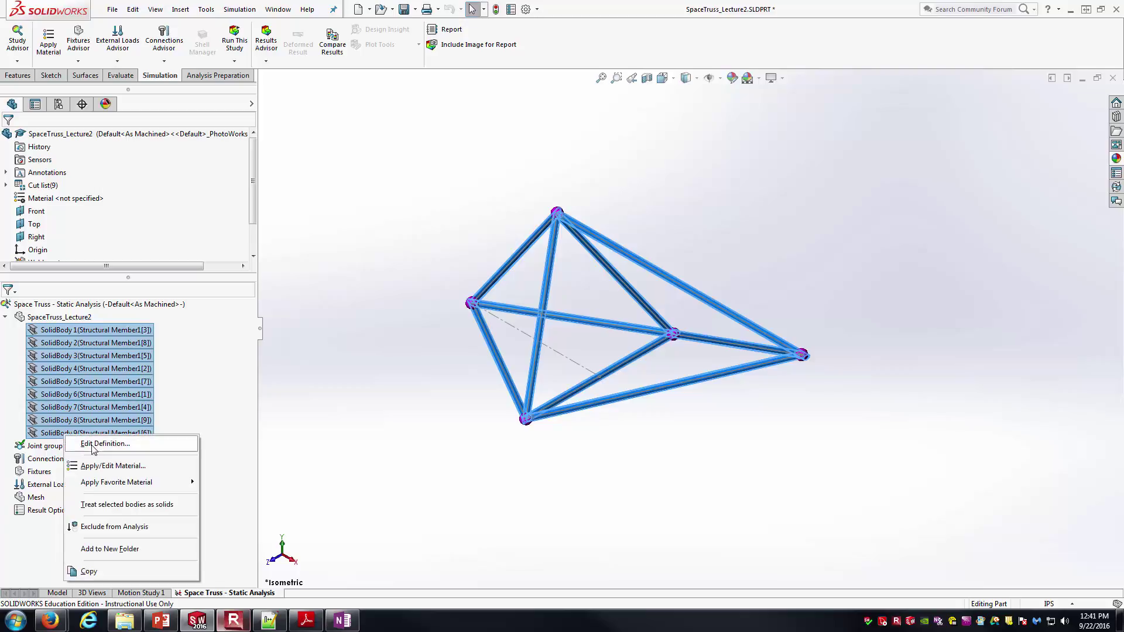
{"action": "left_click", "coordinate": [92, 444]}
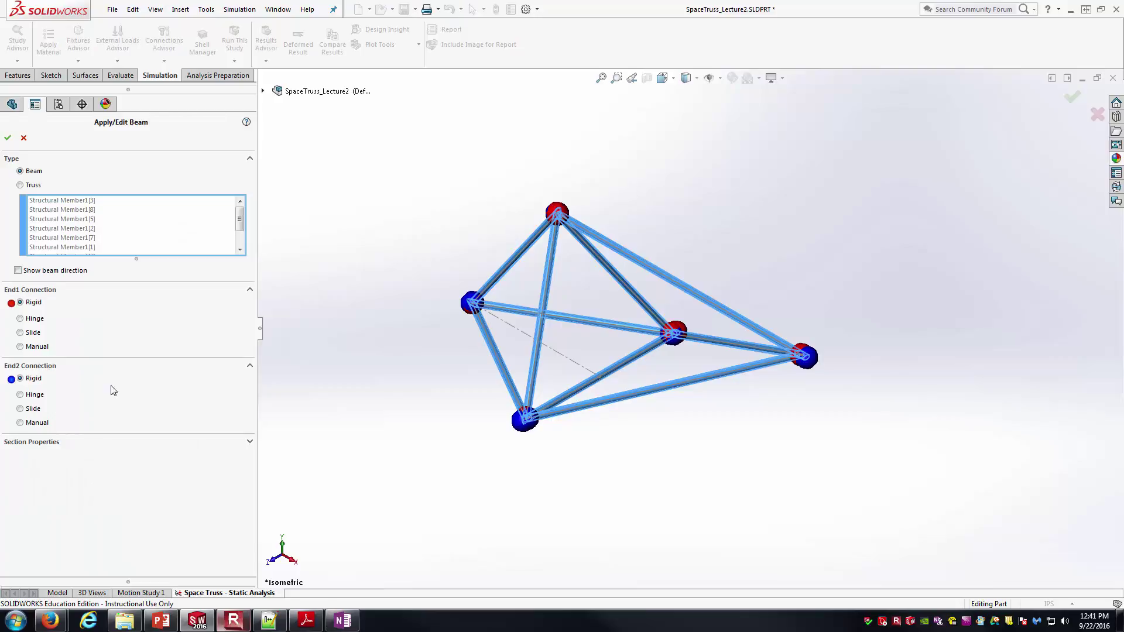
{"action": "left_click", "coordinate": [20, 185]}
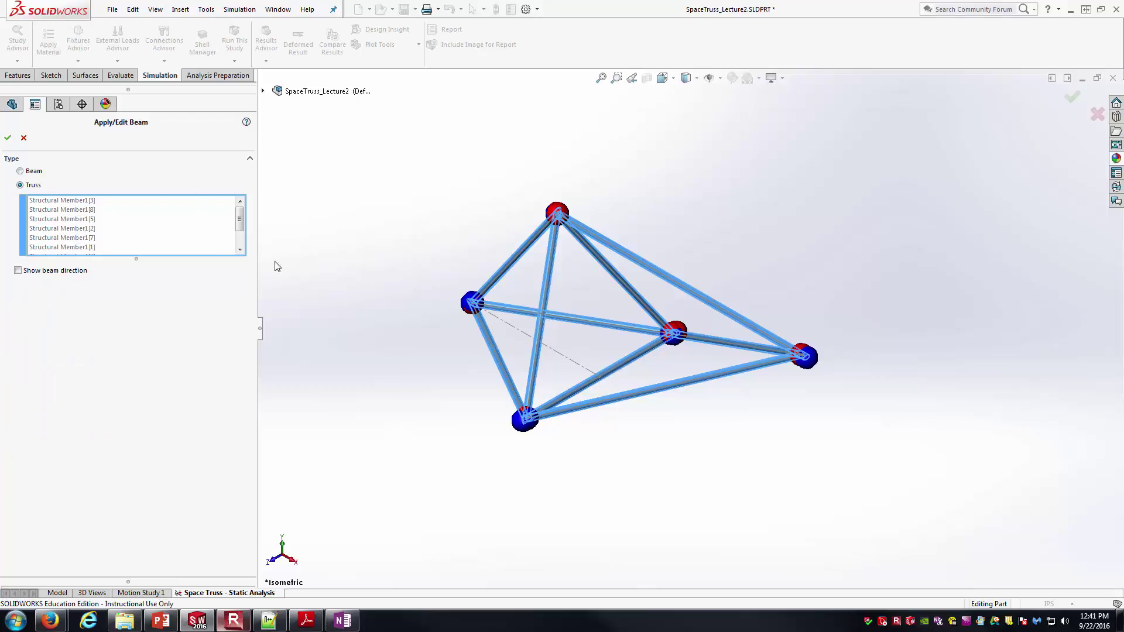
{"action": "left_click", "coordinate": [8, 139]}
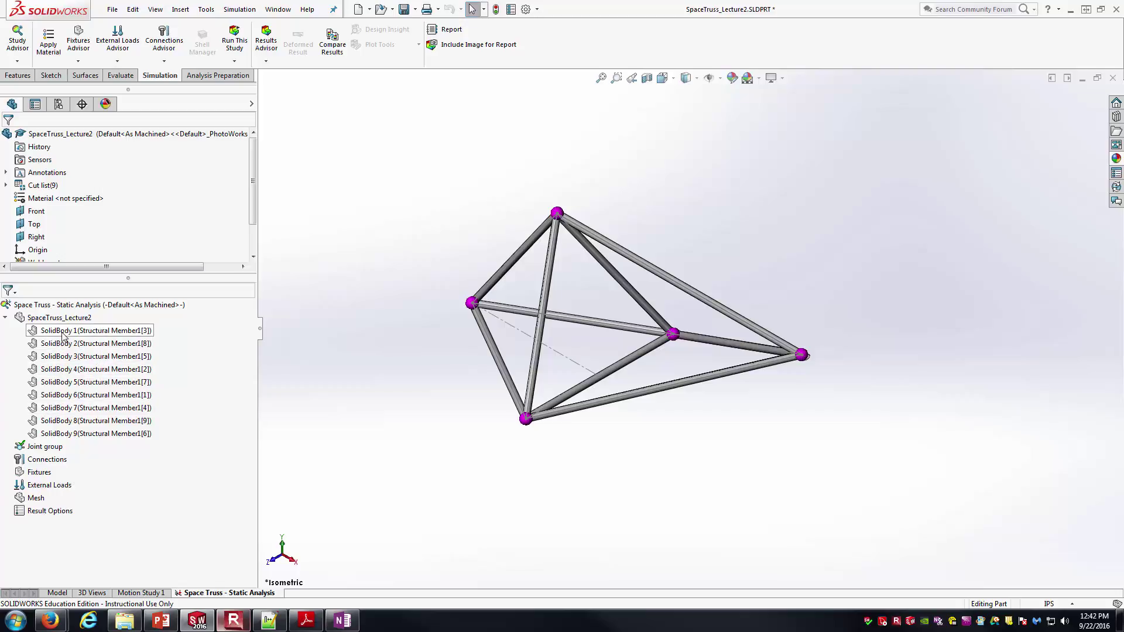
{"action": "right_click", "coordinate": [74, 319]}
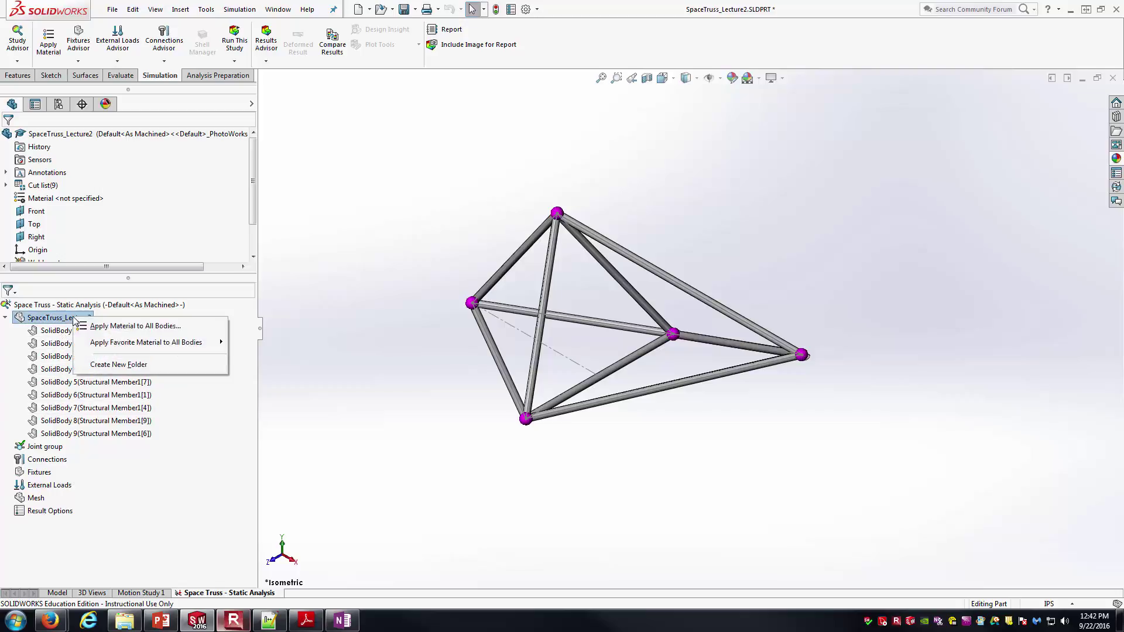
{"action": "left_click", "coordinate": [337, 309]}
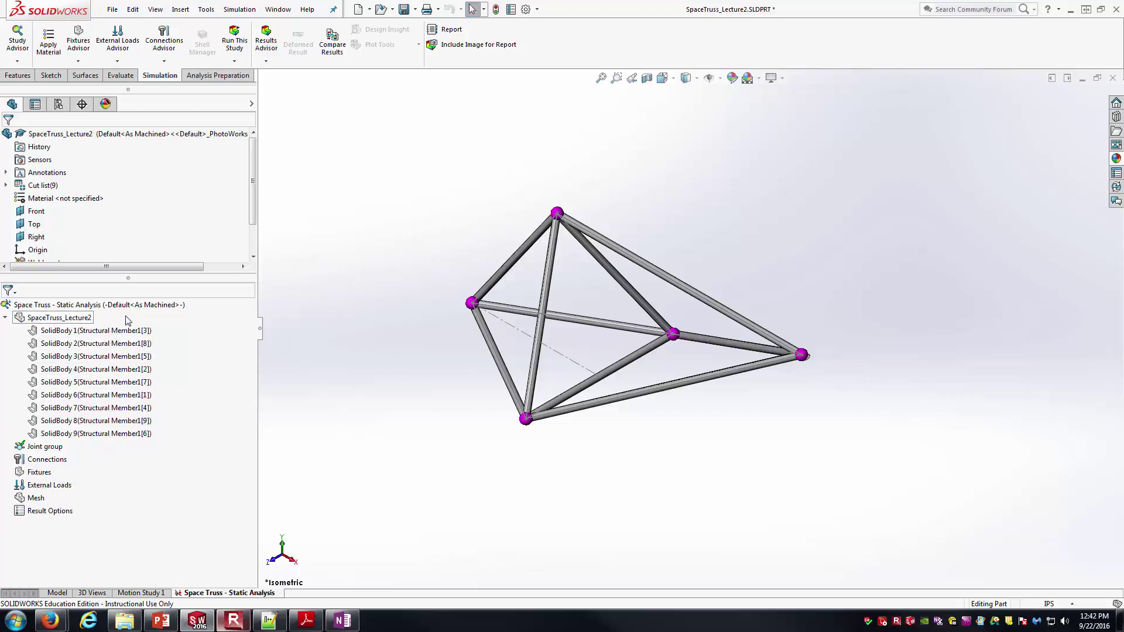
{"action": "middle_click_drag", "start_coordinate": [525, 494], "coordinate": [414, 474]}
{"action": "left_click", "coordinate": [92, 331]}
{"action": "right_click", "coordinate": [103, 333]}
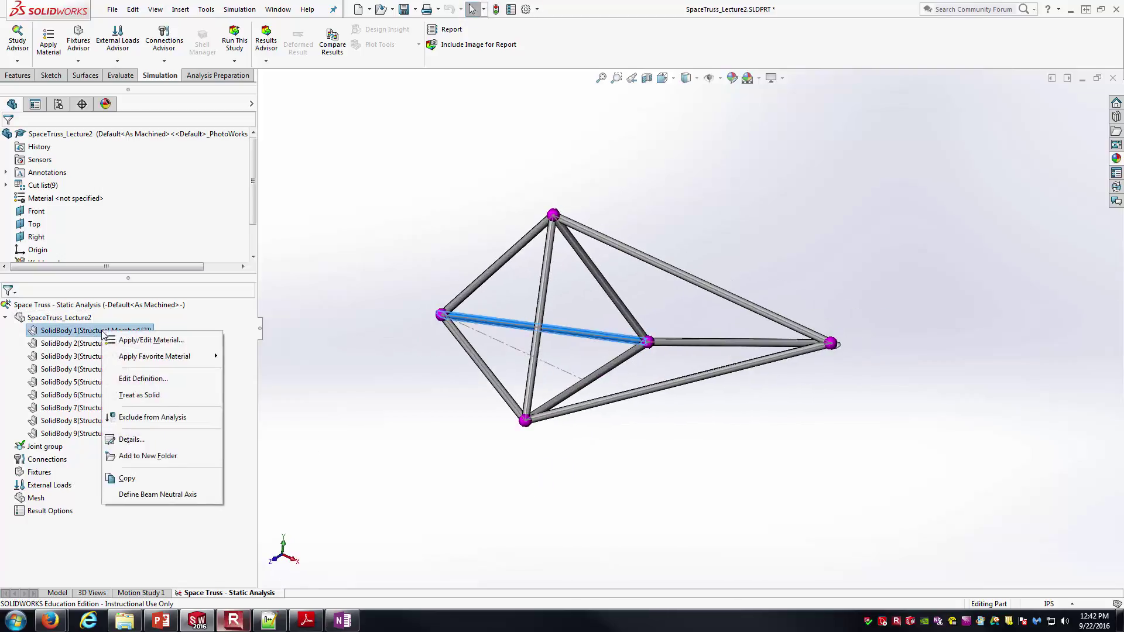
{"action": "left_click", "coordinate": [347, 336]}
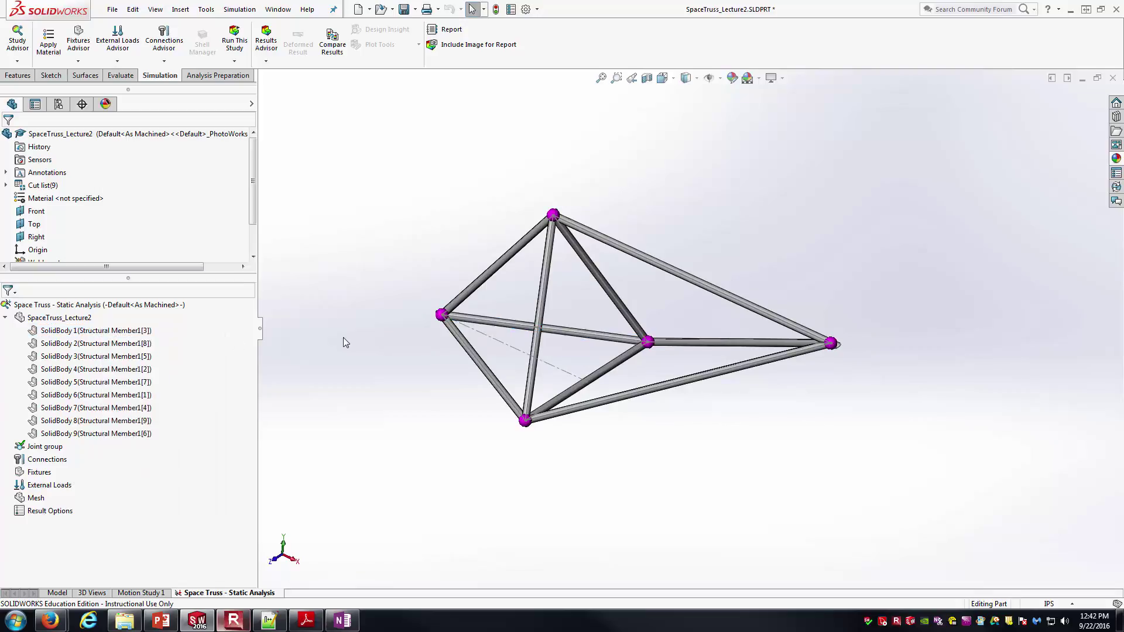
Apply ASTM A36 Steel to all bodies of the truss, spot-check members in the study tree, and collapse the body list.
{"action": "right_click", "coordinate": [86, 322]}
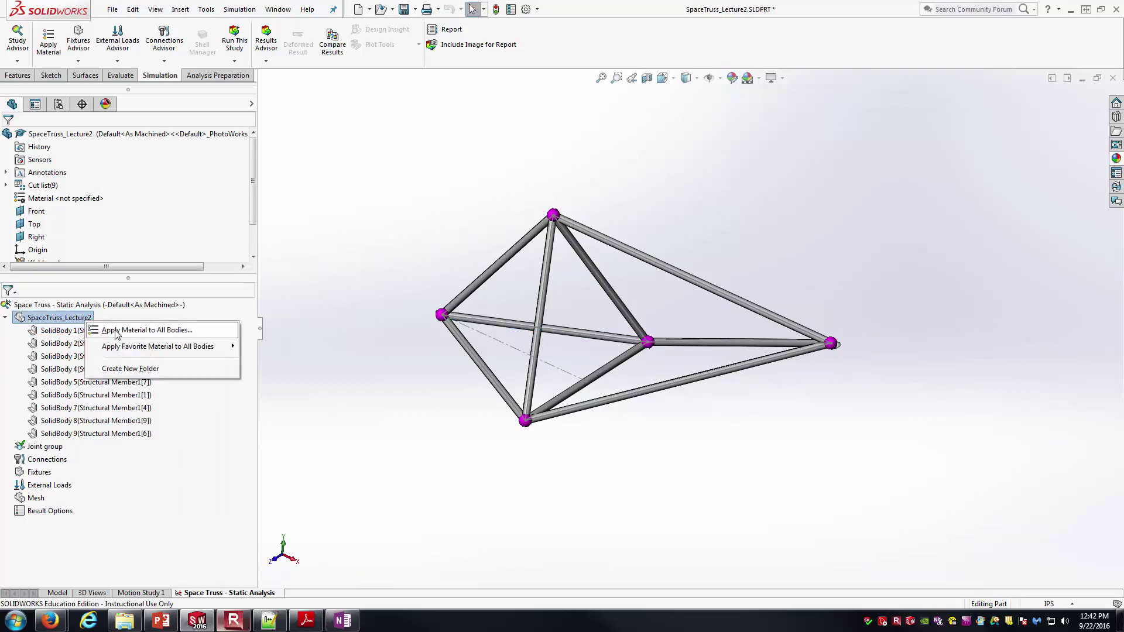
{"action": "left_click", "coordinate": [116, 331]}
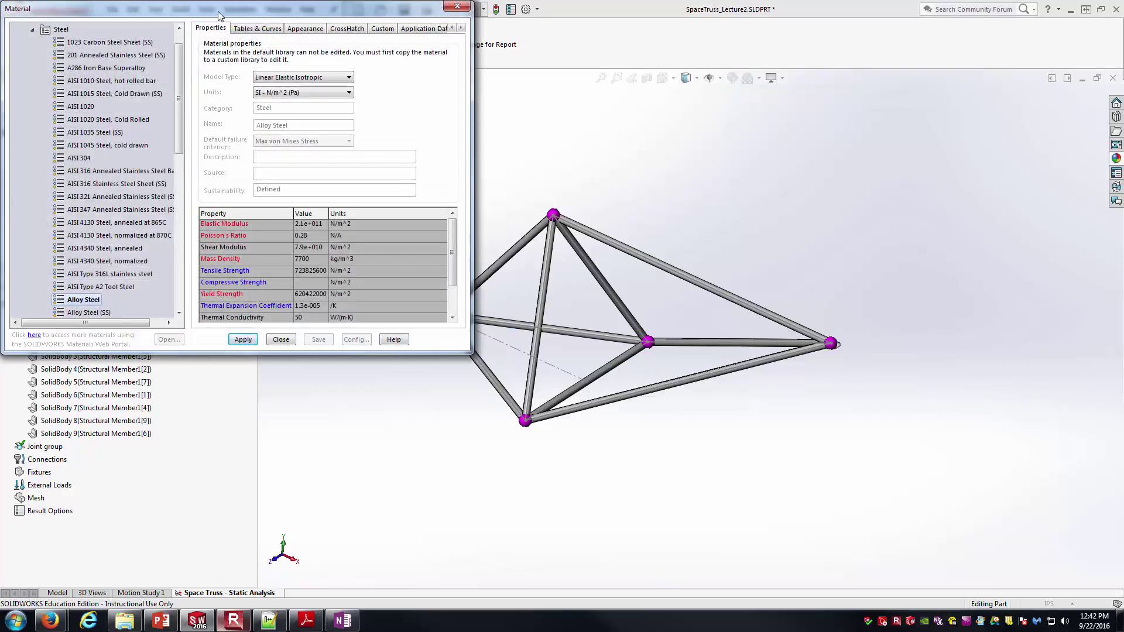
{"action": "left_click_drag", "start_coordinate": [218, 9], "coordinate": [332, 131]}
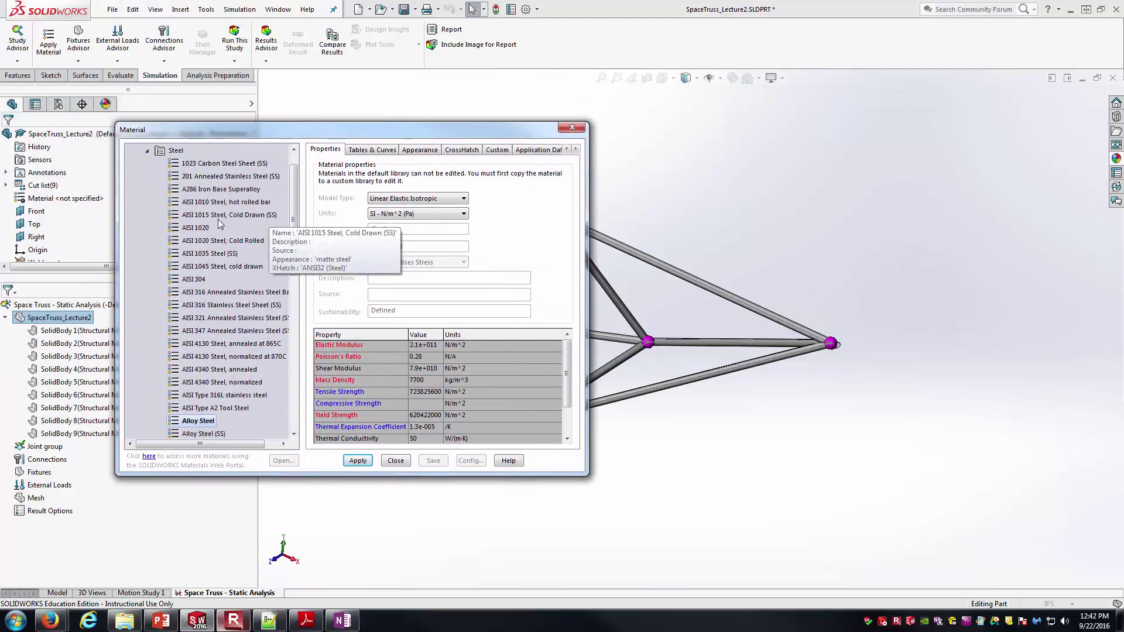
{"action": "left_click_drag", "start_coordinate": [295, 220], "coordinate": [296, 256]}
{"action": "left_click", "coordinate": [204, 370]}
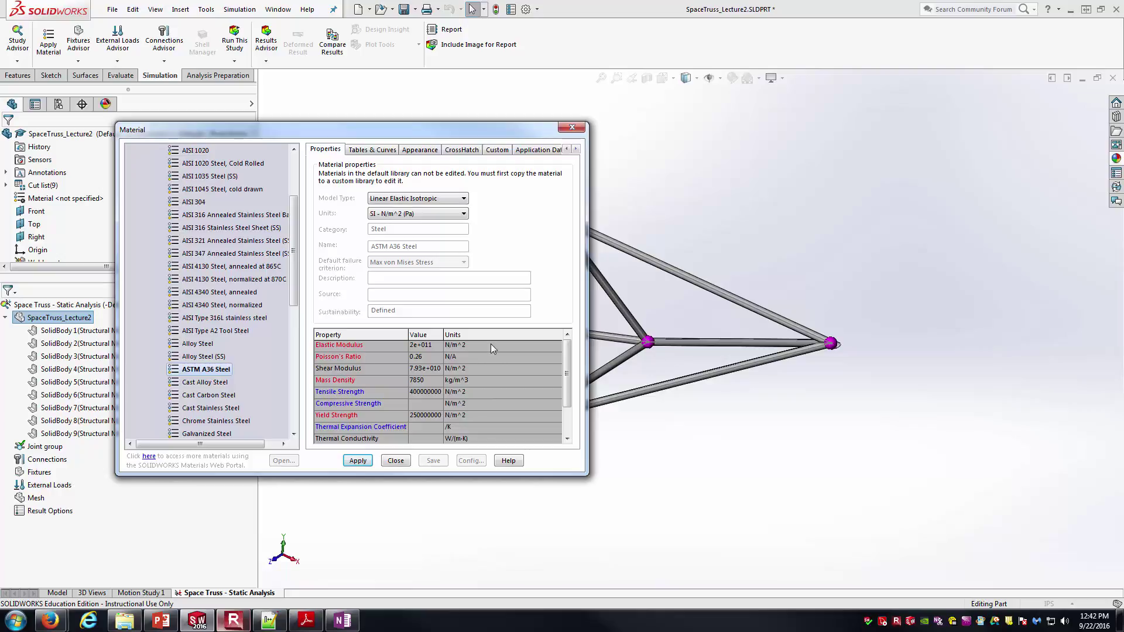
{"action": "left_click", "coordinate": [370, 462]}
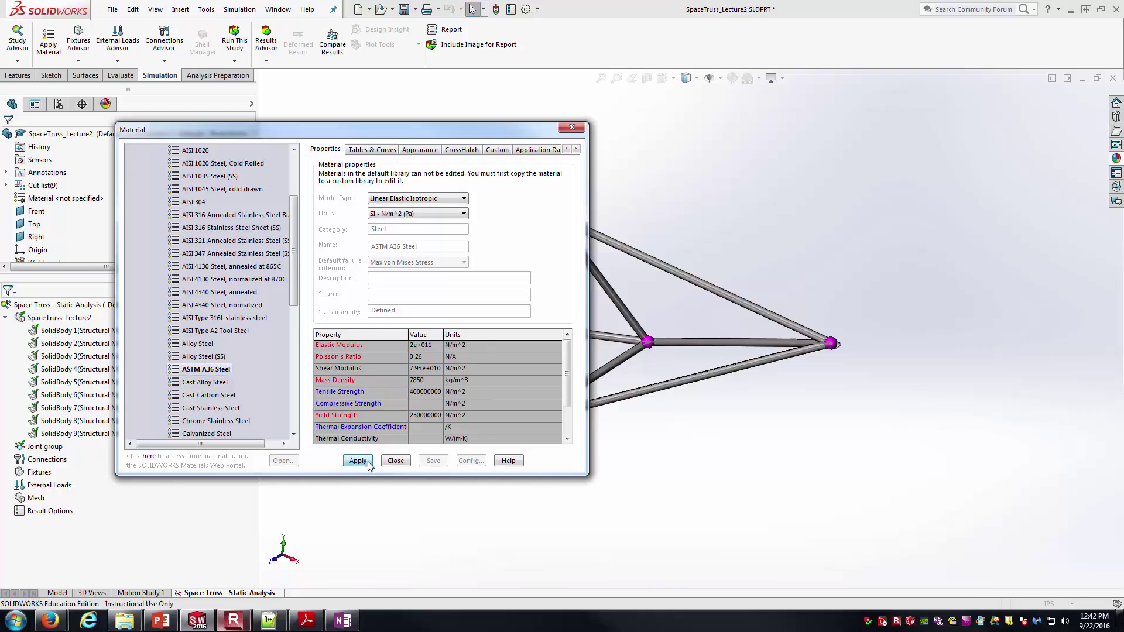
{"action": "left_click", "coordinate": [395, 460]}
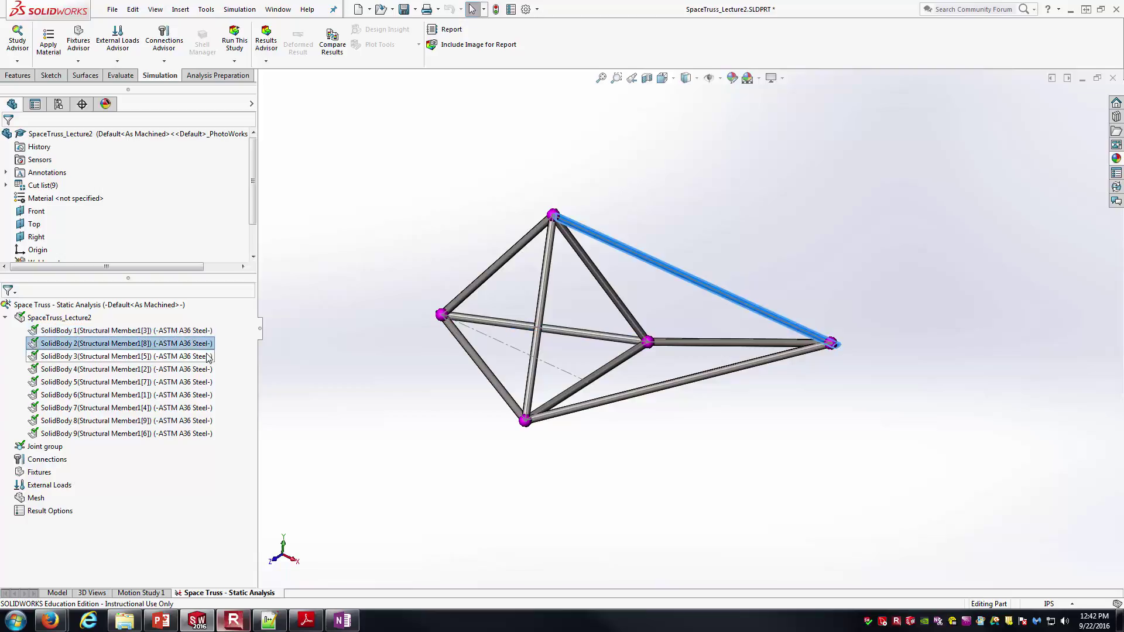
{"action": "left_click", "coordinate": [175, 383]}
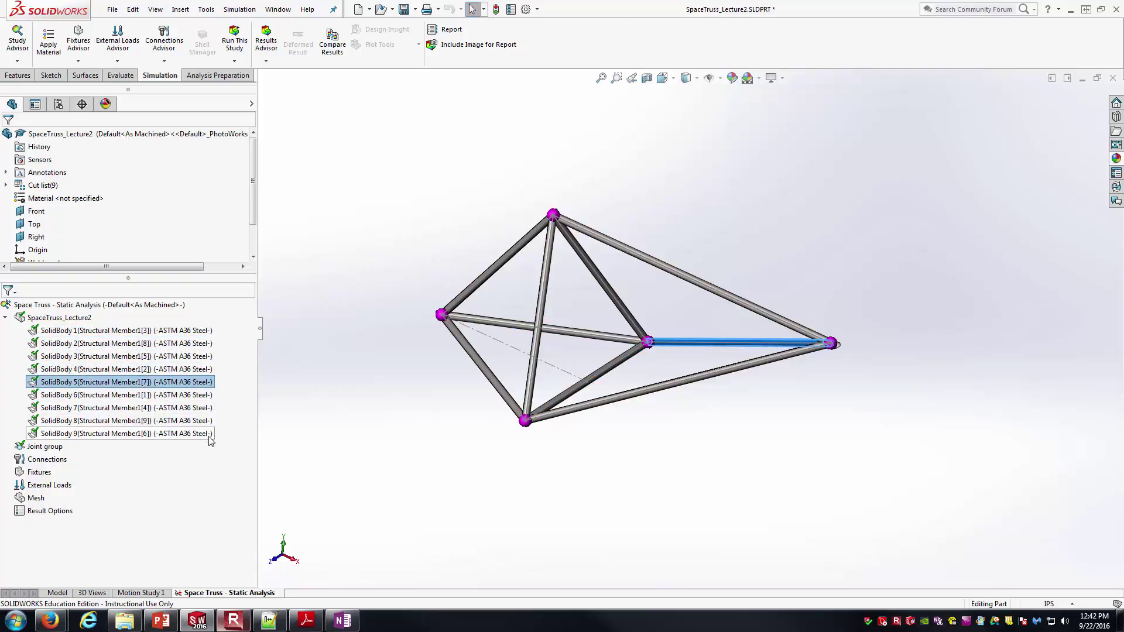
{"action": "left_click", "coordinate": [310, 417]}
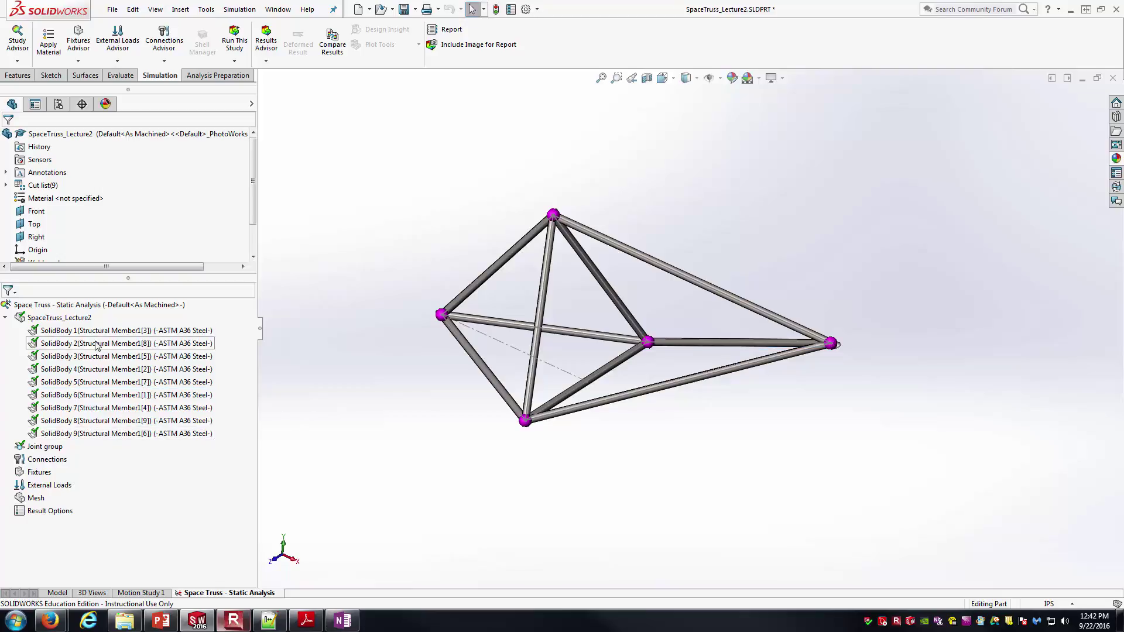
{"action": "left_click", "coordinate": [5, 317]}
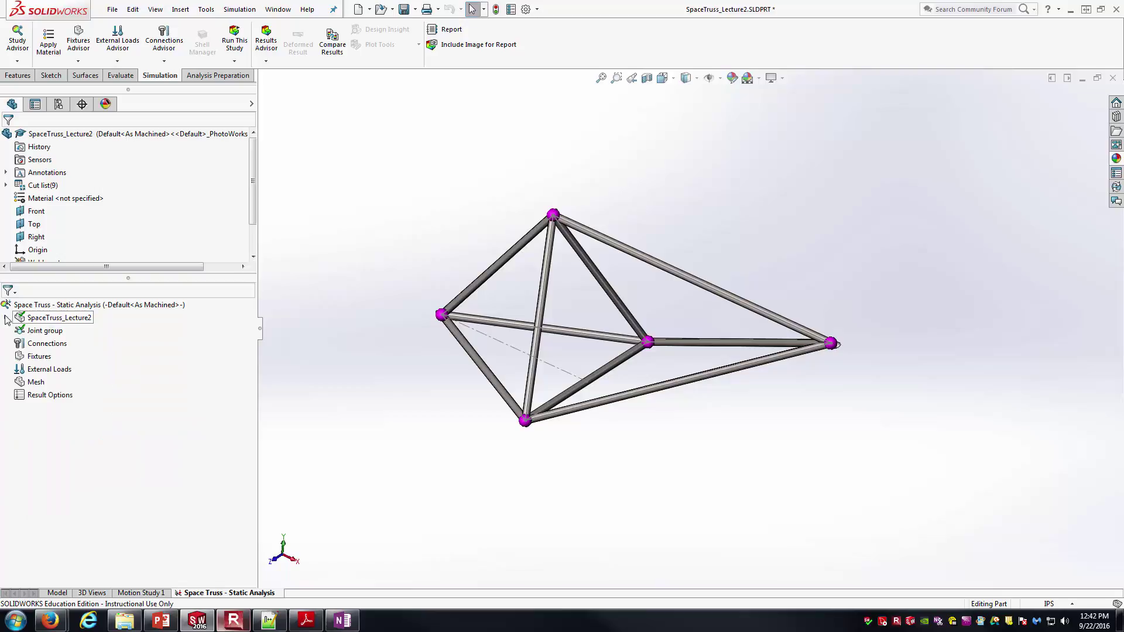
Edit the joint group, inspect Joint 1 and Joint 2, and accept the joints with all beams selected and clearance equal to zero.
{"action": "left_click", "coordinate": [43, 332]}
{"action": "right_click", "coordinate": [45, 332]}
{"action": "left_click", "coordinate": [81, 355]}
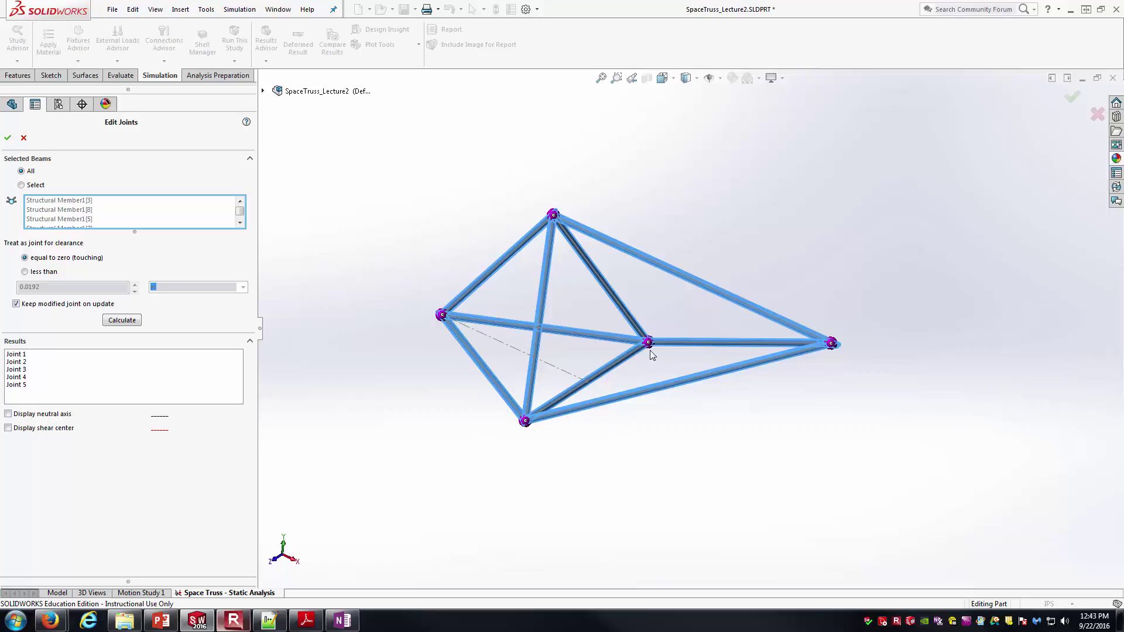
{"action": "left_click", "coordinate": [41, 355]}
{"action": "left_click", "coordinate": [39, 362]}
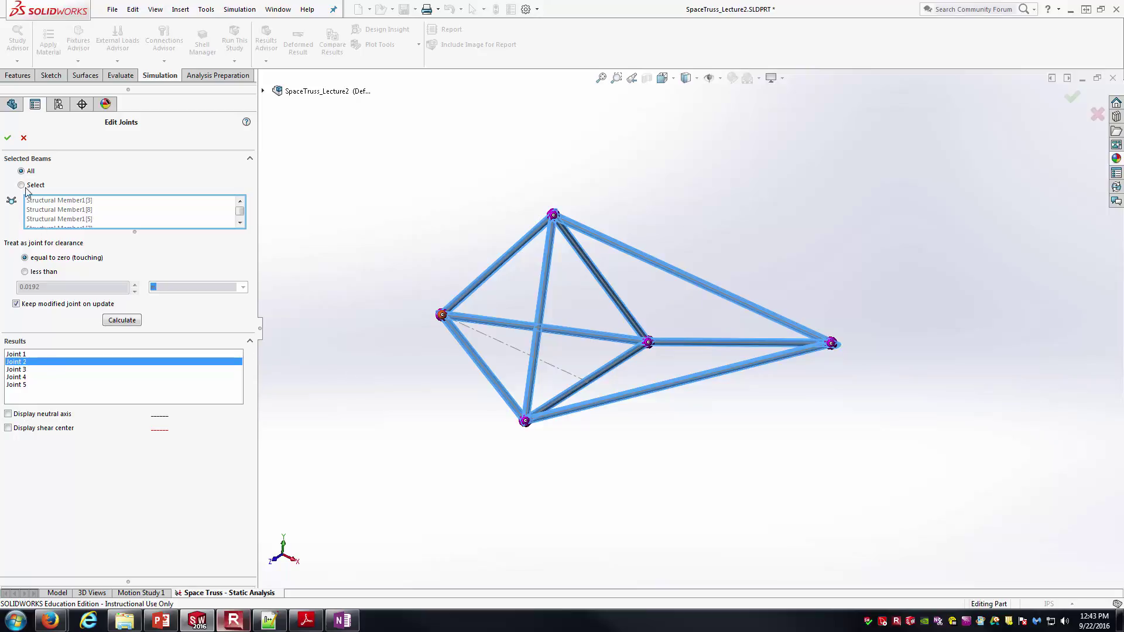
{"action": "left_click", "coordinate": [7, 138]}
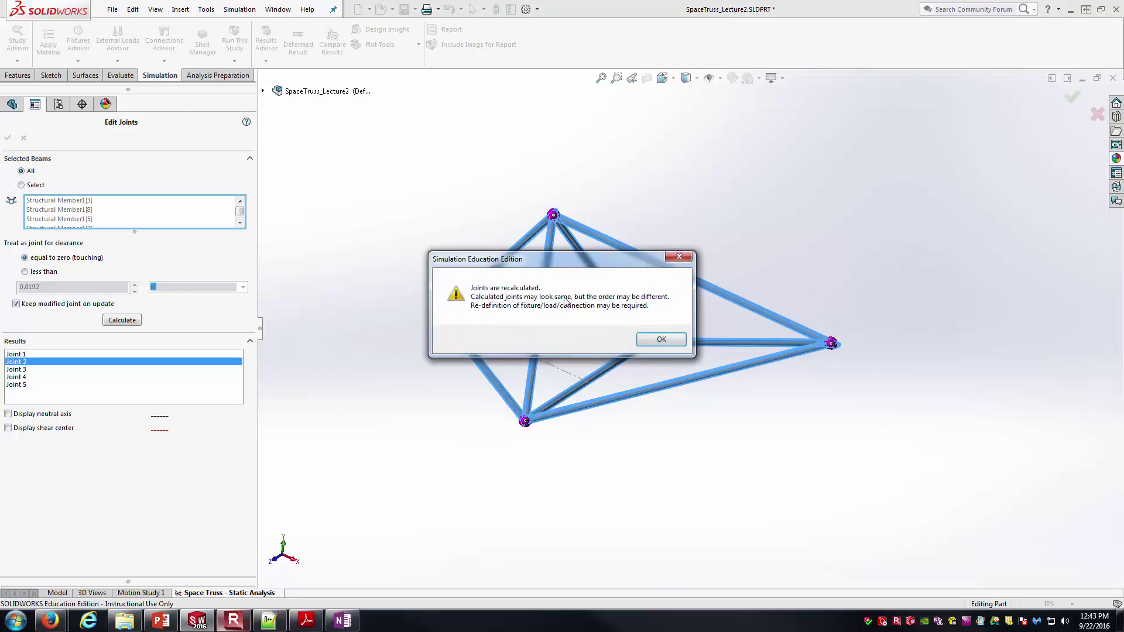
{"action": "left_click", "coordinate": [661, 340]}
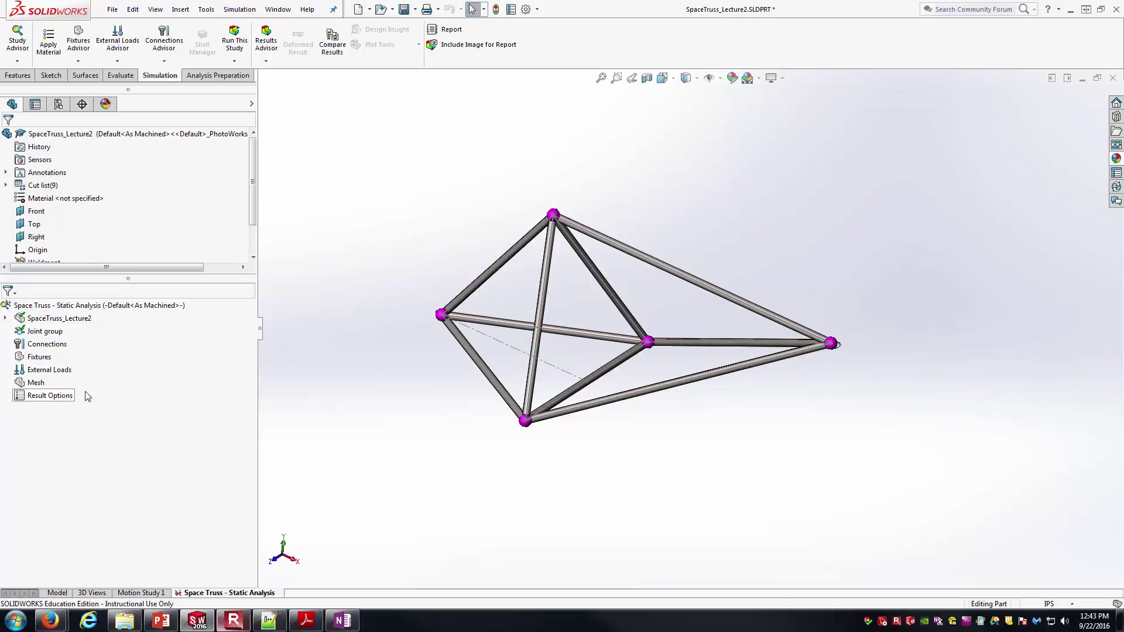
Consult the fixture requirements for the truss joints in the lecture PDF in Adobe Reader, and return to SOLIDWORKS.
{"action": "left_click", "coordinate": [47, 344]}
{"action": "left_click", "coordinate": [39, 358]}
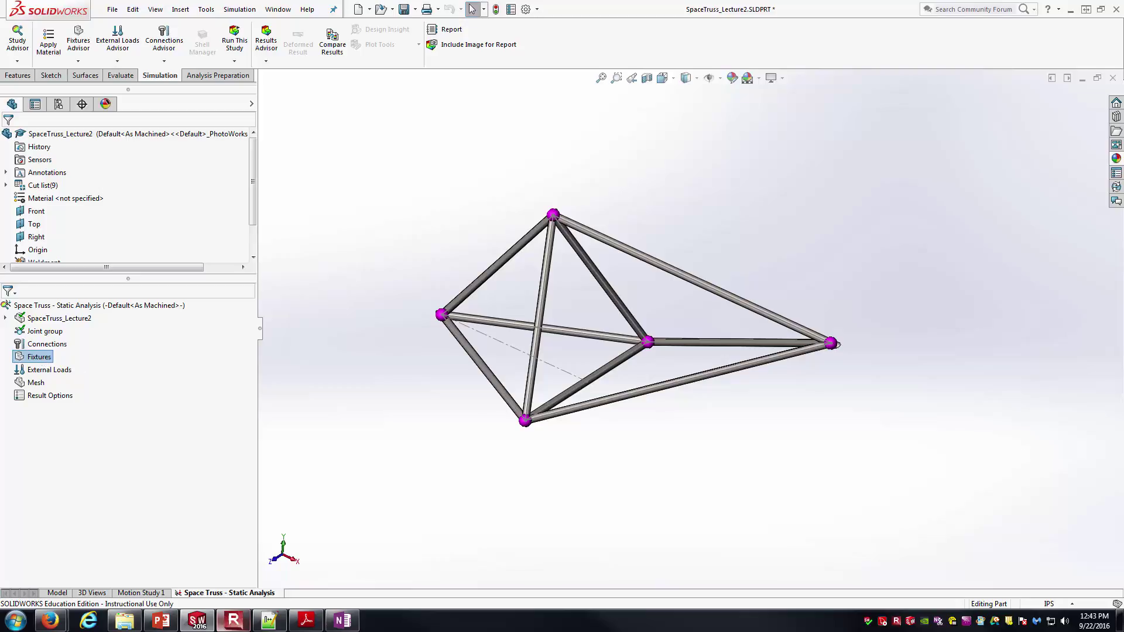
{"action": "left_click", "coordinate": [306, 620]}
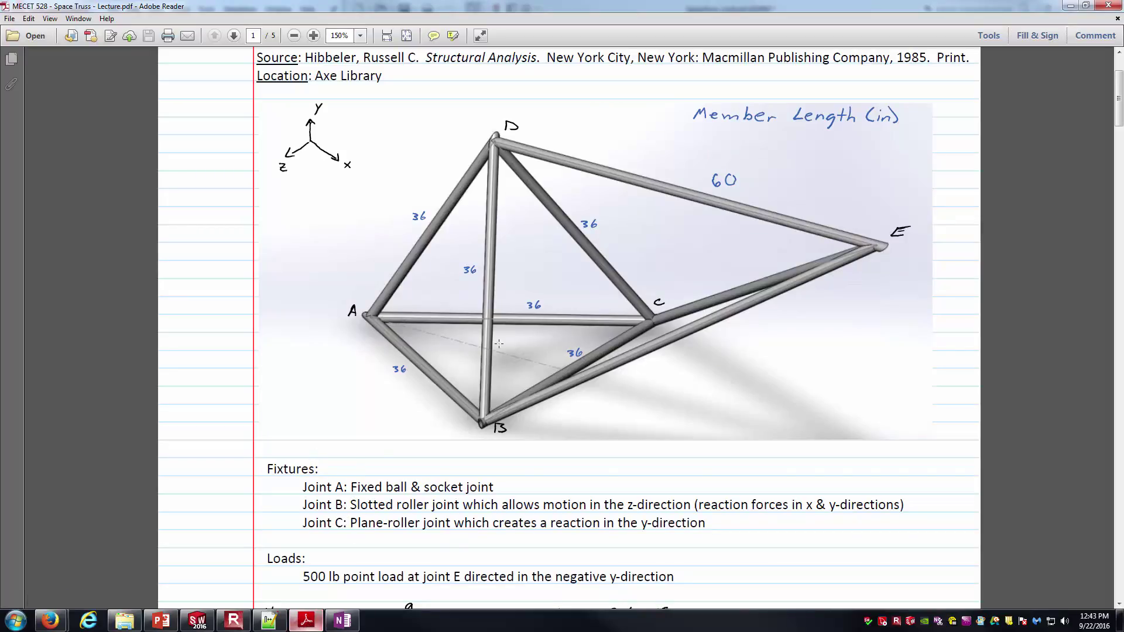
{"action": "left_click", "coordinate": [313, 623]}
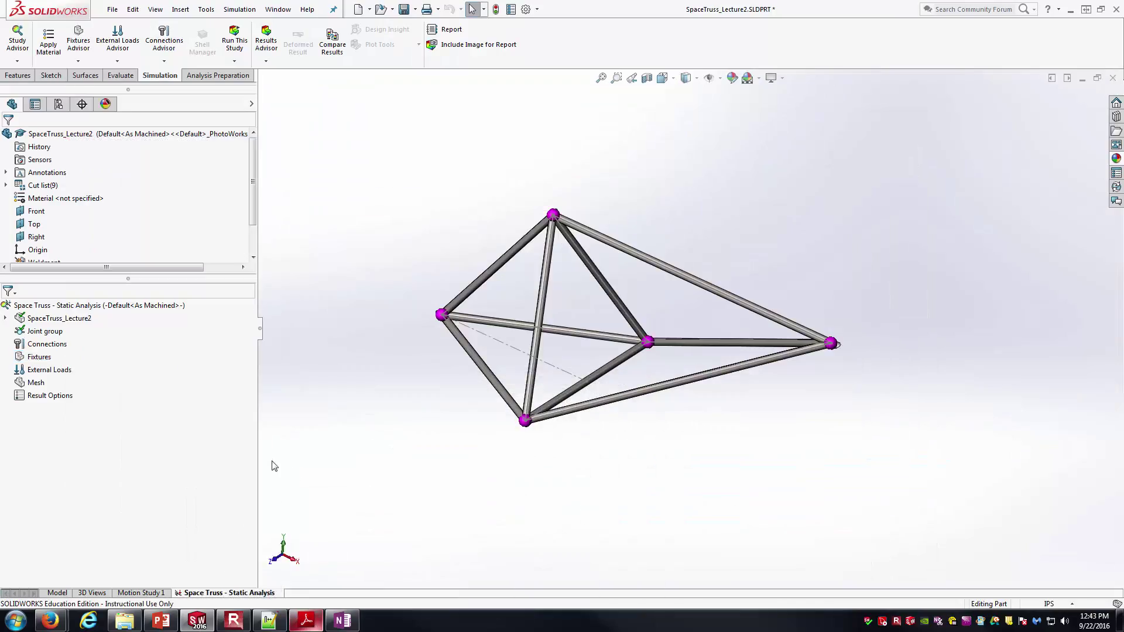
Start a new fixture of type Use Reference Geometry and assign it to joint A of the truss.
{"action": "right_click", "coordinate": [39, 357]}
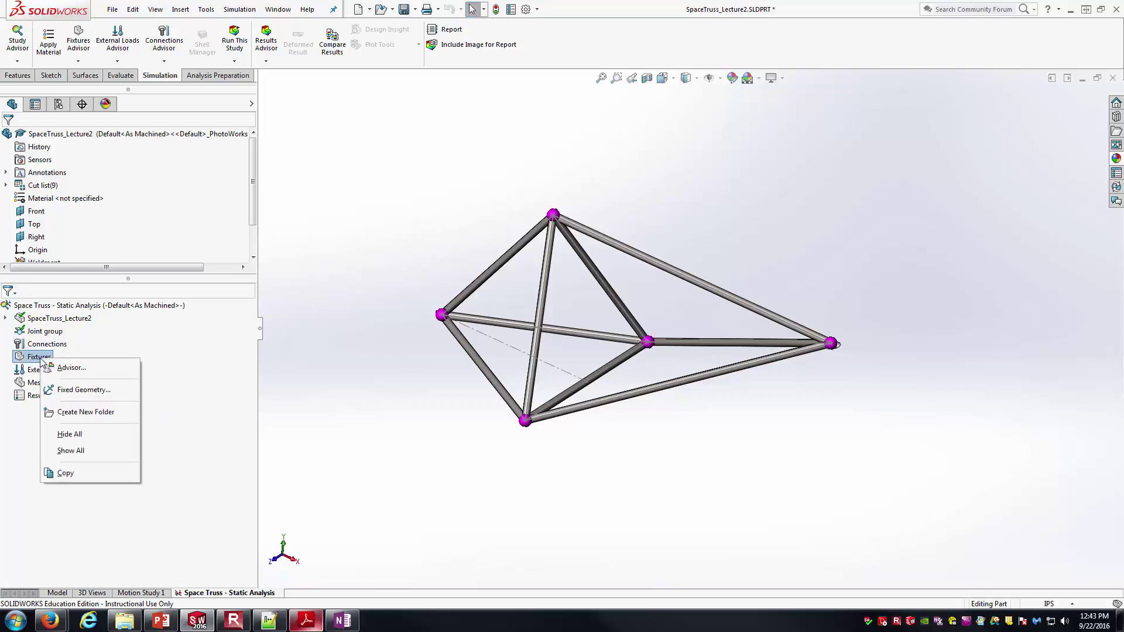
{"action": "left_click", "coordinate": [85, 391]}
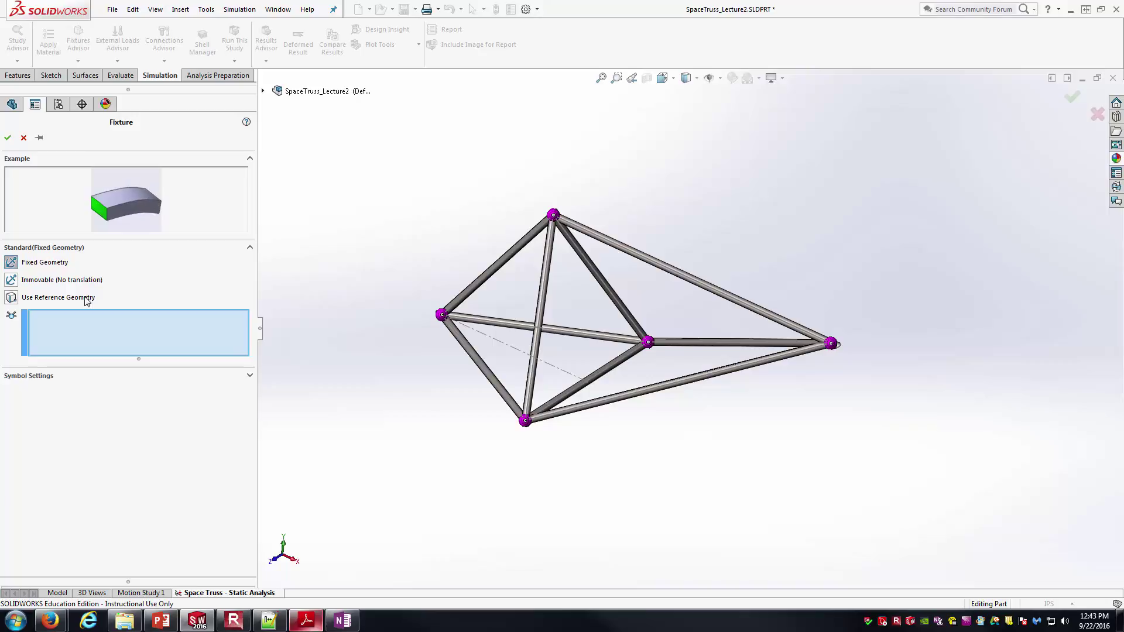
{"action": "left_click", "coordinate": [11, 298]}
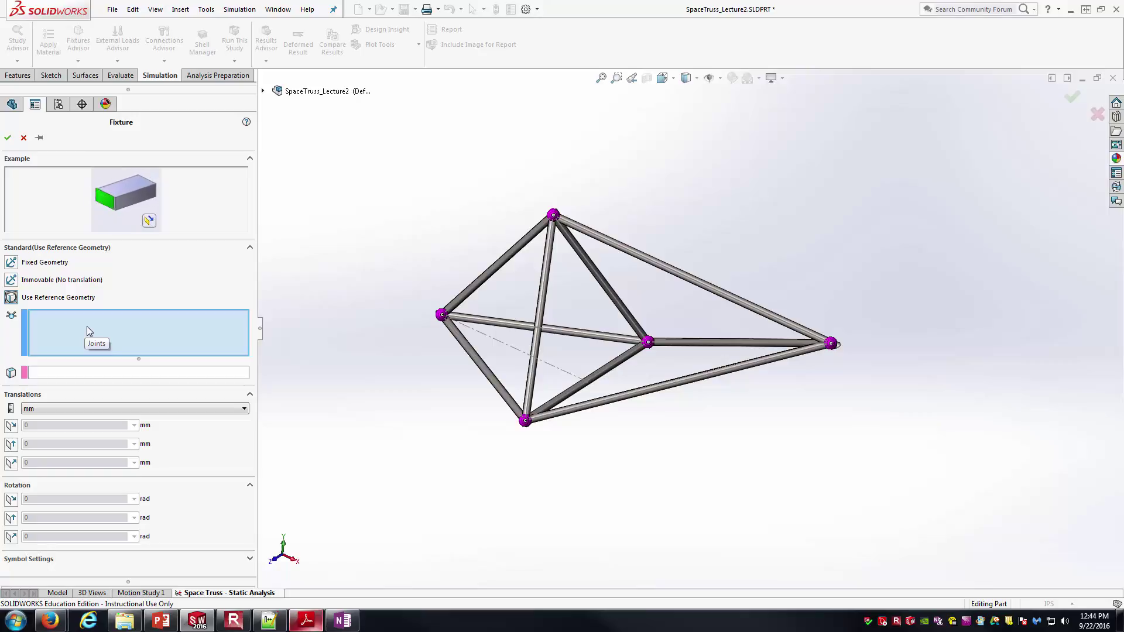
{"action": "left_click", "coordinate": [443, 316]}
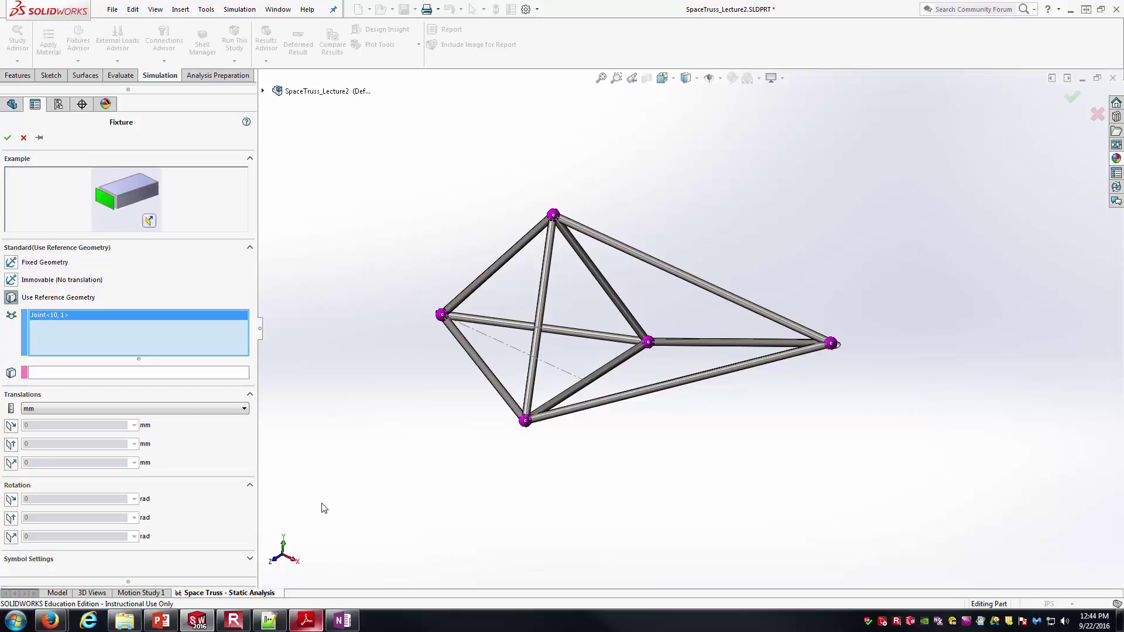
Switch to the lecture PDF in Adobe Reader, highlight joint A's support condition, and return to the fixture in SOLIDWORKS.
{"action": "left_click", "coordinate": [310, 615]}
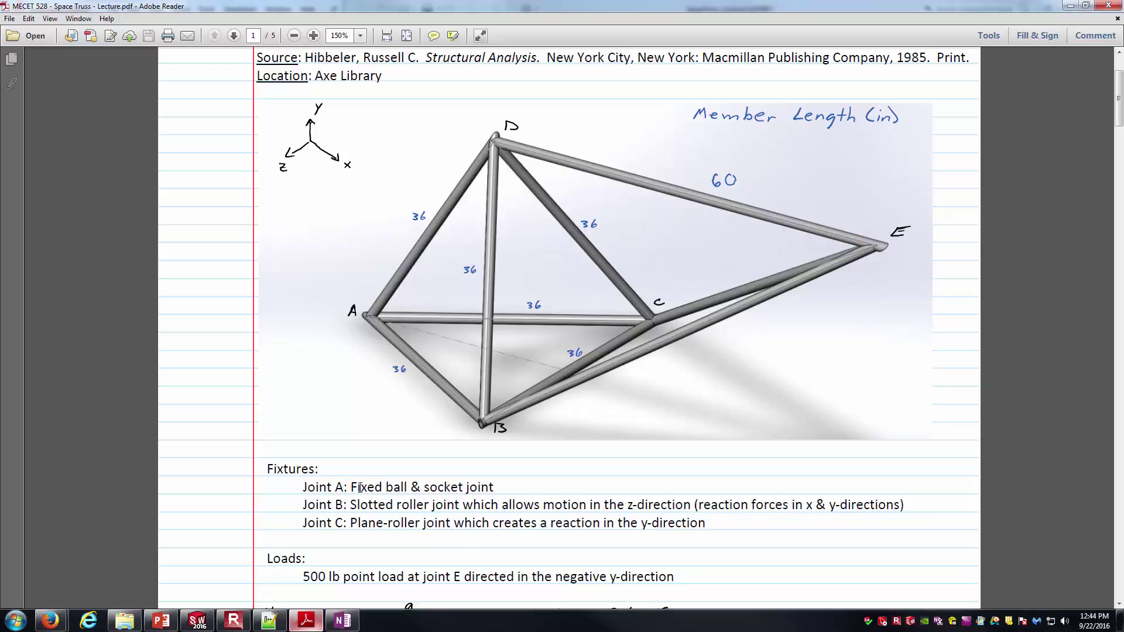
{"action": "left_click_drag", "start_coordinate": [363, 487], "coordinate": [491, 478]}
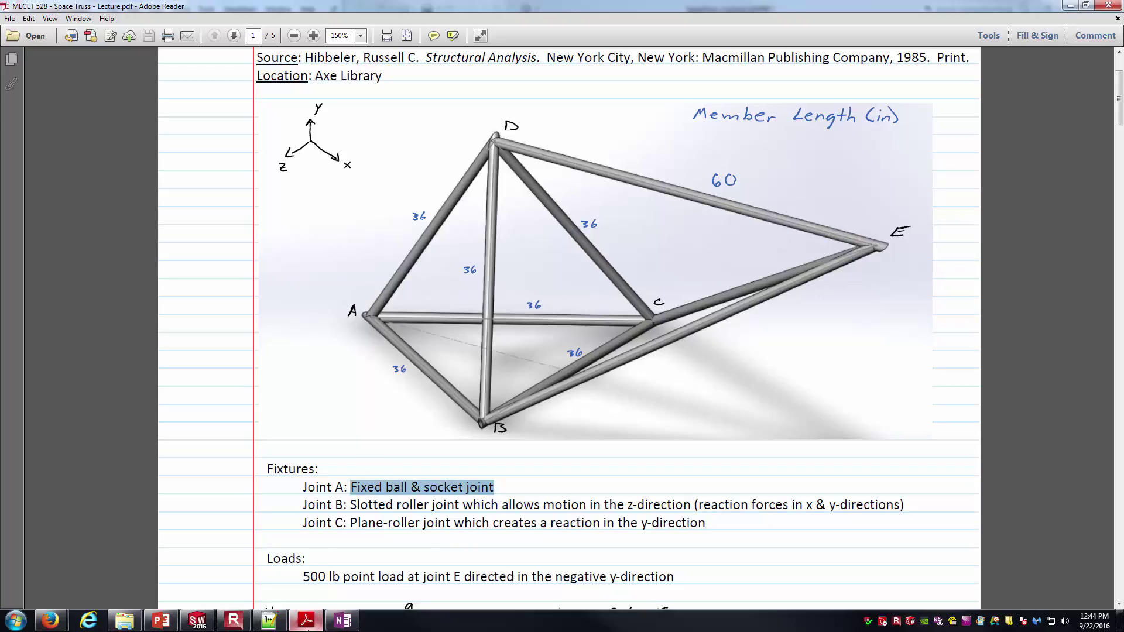
{"action": "left_click", "coordinate": [308, 621]}
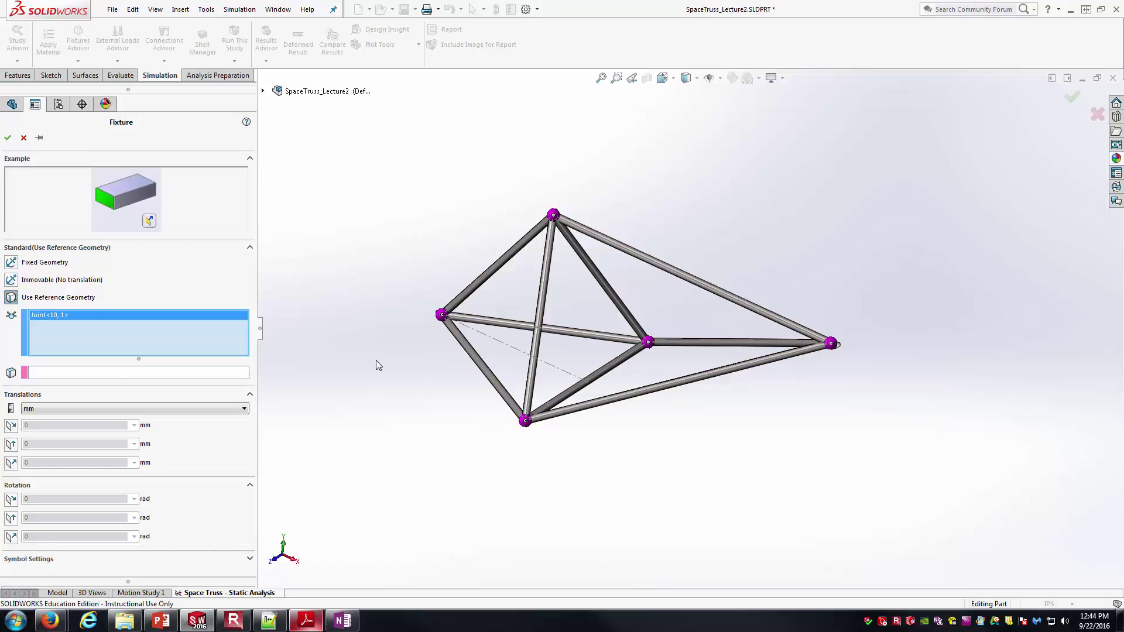
Set the Front plane as the reference for joint A's fixture and examine its orientation against the model axes.
{"action": "left_click", "coordinate": [156, 373]}
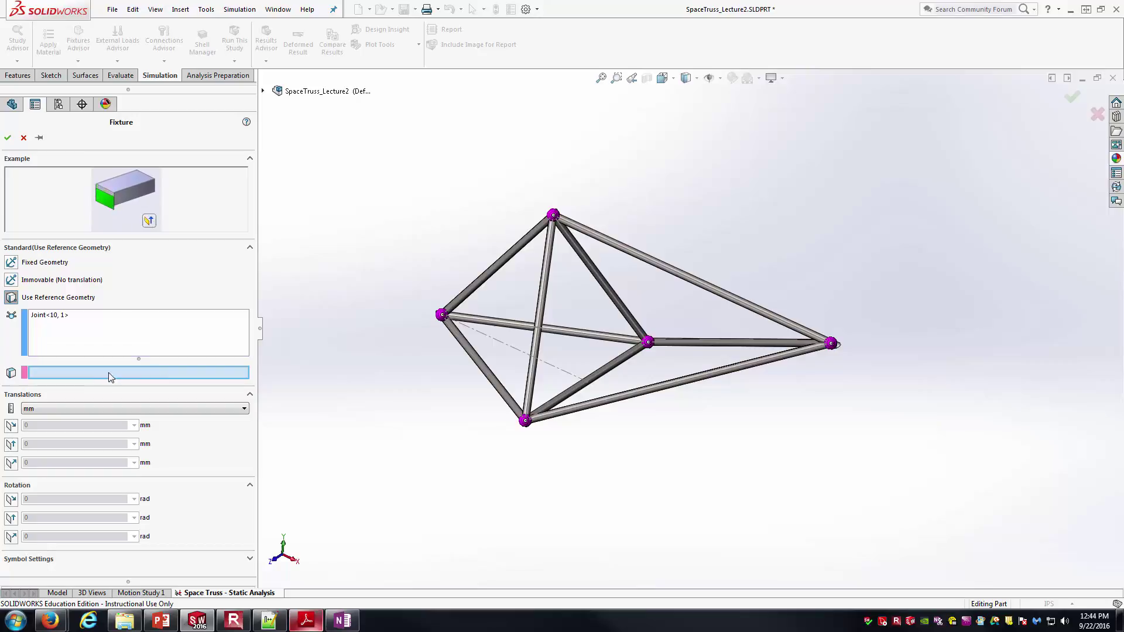
{"action": "left_click", "coordinate": [264, 91]}
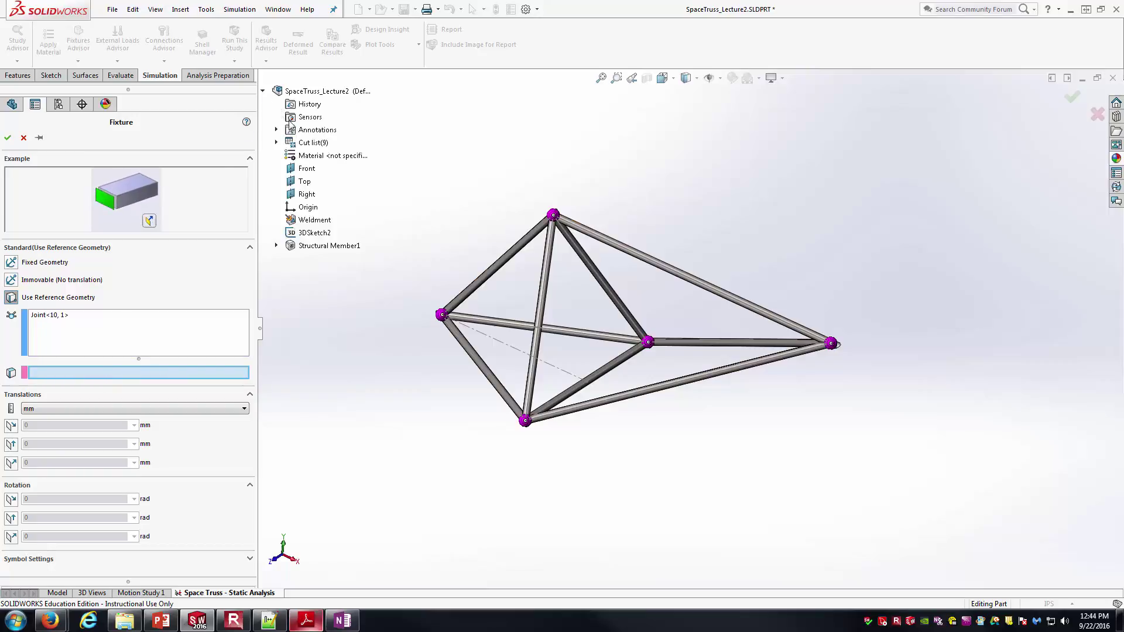
{"action": "left_click", "coordinate": [306, 169]}
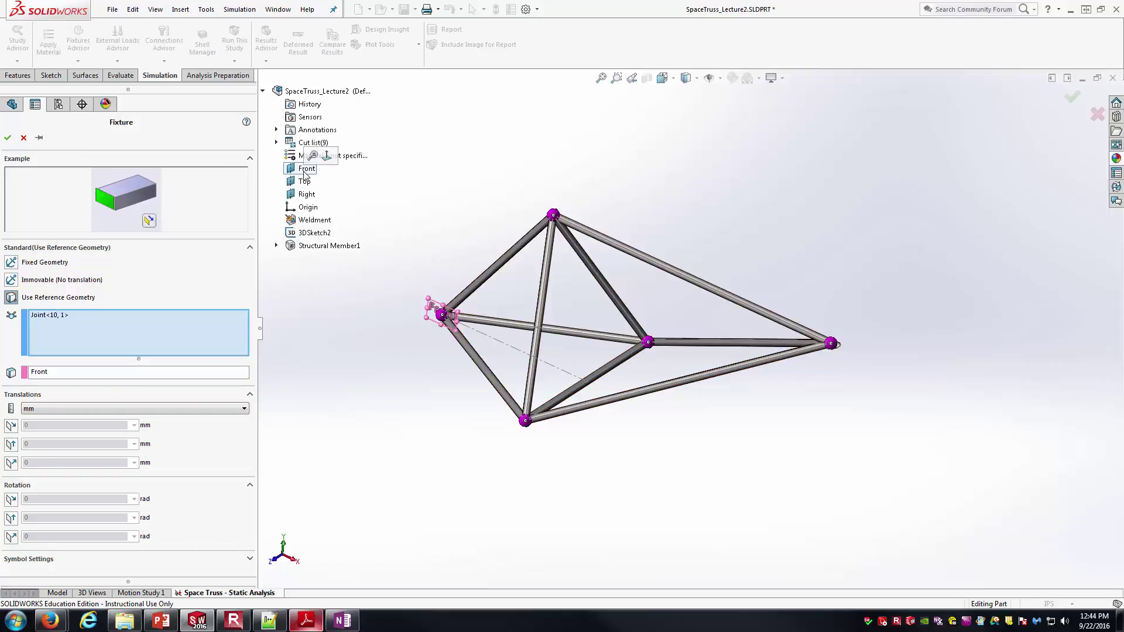
{"action": "left_click", "coordinate": [96, 374]}
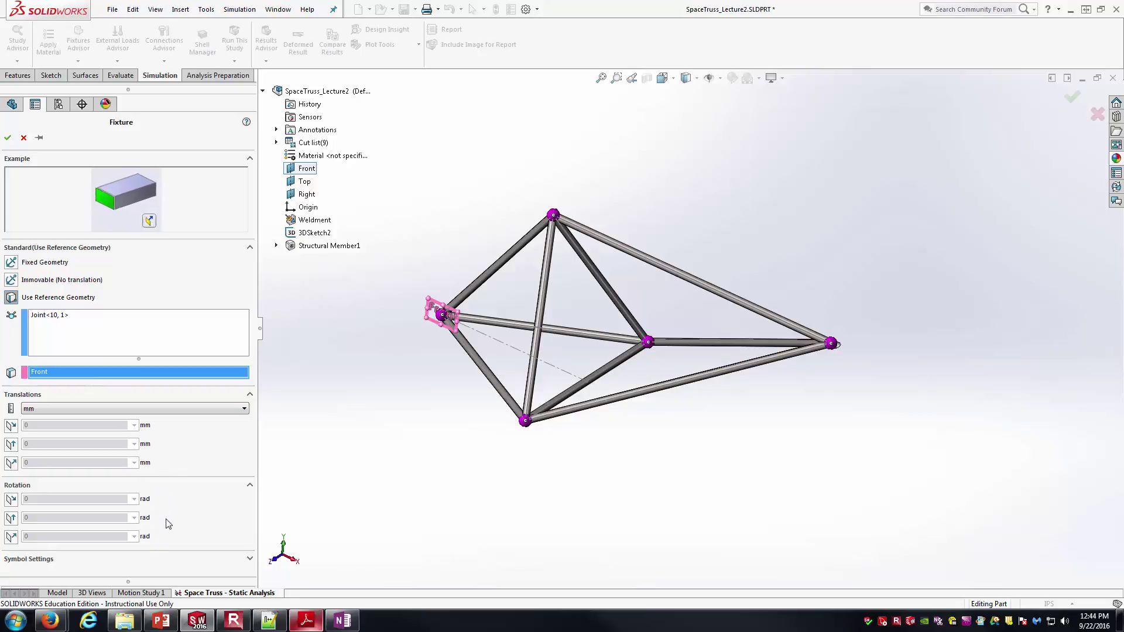
{"action": "middle_click_drag", "start_coordinate": [394, 412], "coordinate": [449, 350]}
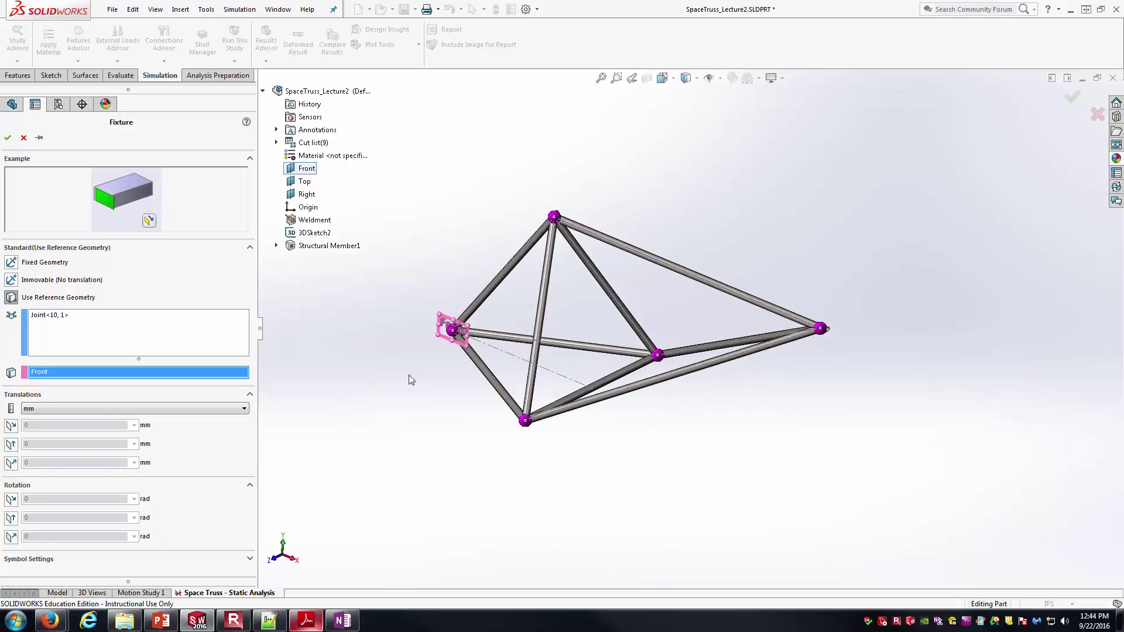
{"action": "scroll", "coordinate": [449, 349], "scroll_direction": "down", "scroll_amount": 3}
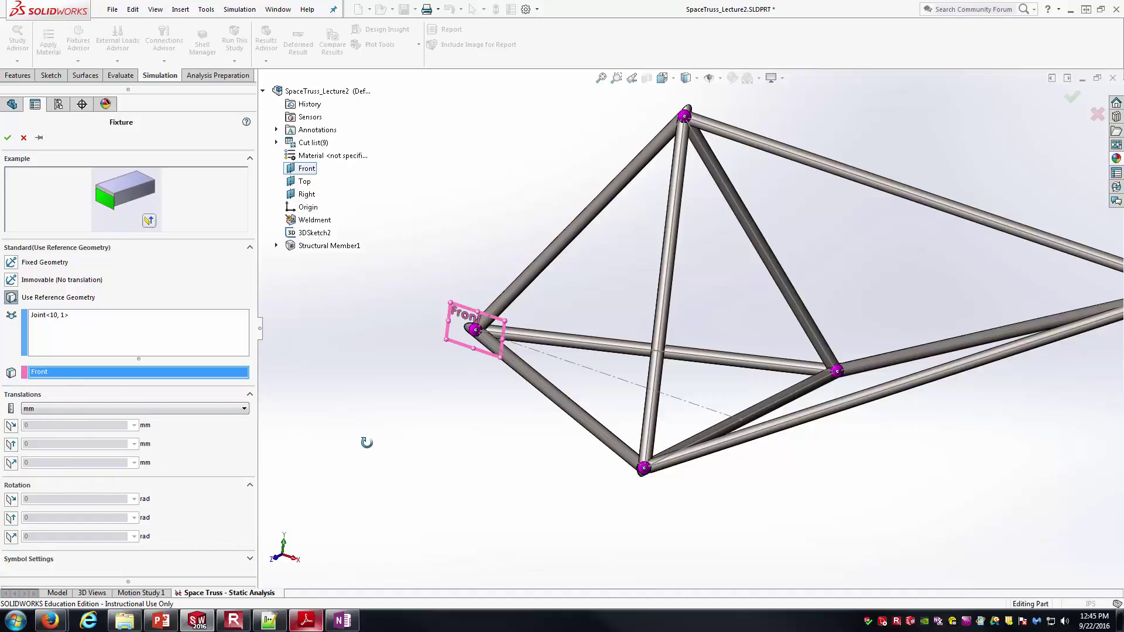
{"action": "key", "text": "Left"}
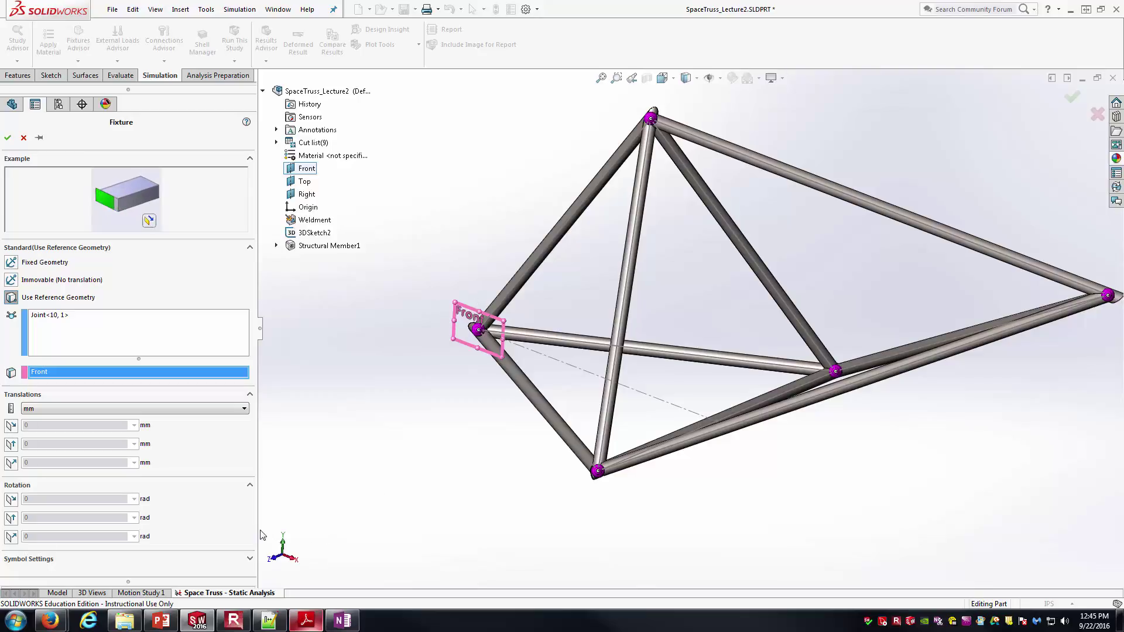
{"action": "middle_click_drag", "start_coordinate": [420, 462], "coordinate": [410, 477]}
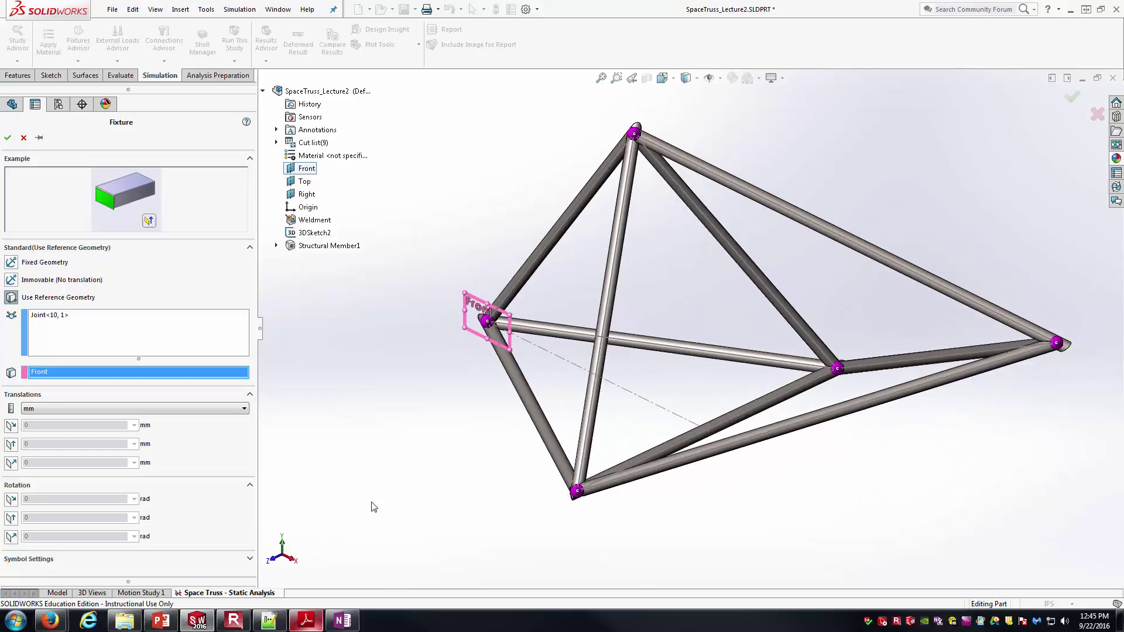
Restrain all three translations of joint A at 0 mm, leave its rotations free, and confirm the fixture.
{"action": "left_click", "coordinate": [11, 424]}
{"action": "left_click", "coordinate": [12, 459]}
{"action": "left_click", "coordinate": [12, 491]}
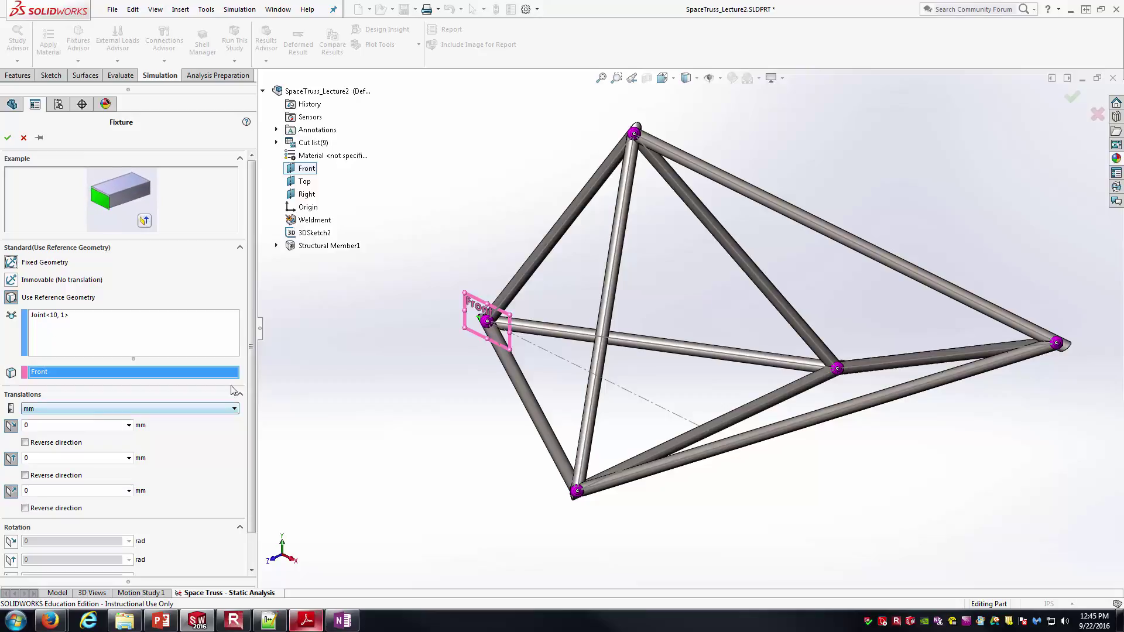
{"action": "scroll", "coordinate": [252, 367], "scroll_direction": "down", "scroll_amount": 2}
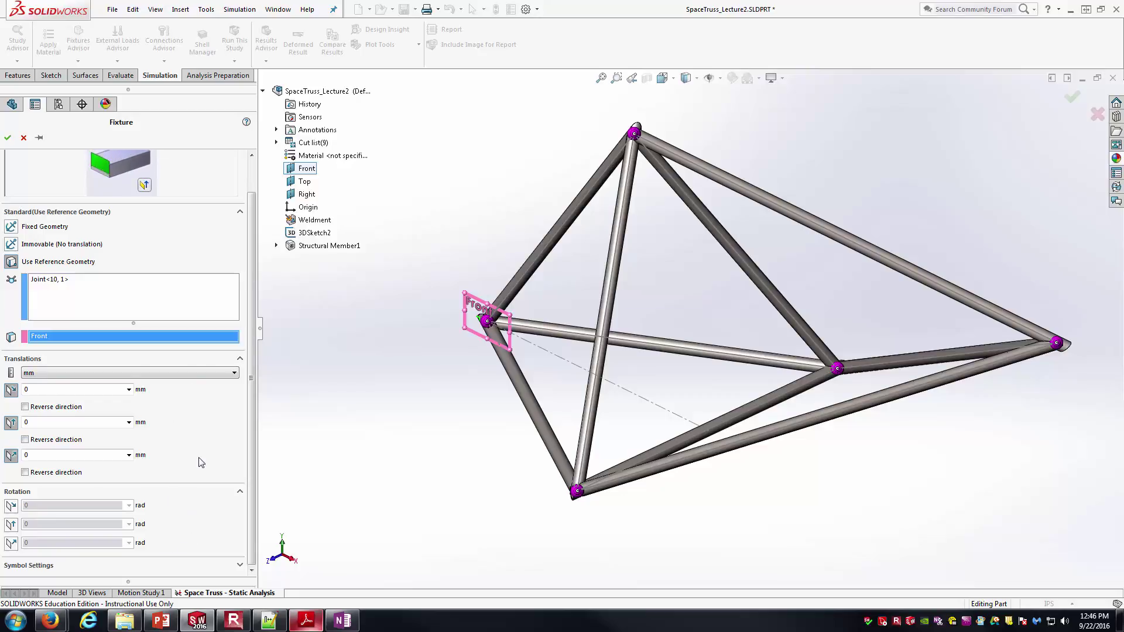
{"action": "left_click", "coordinate": [8, 137]}
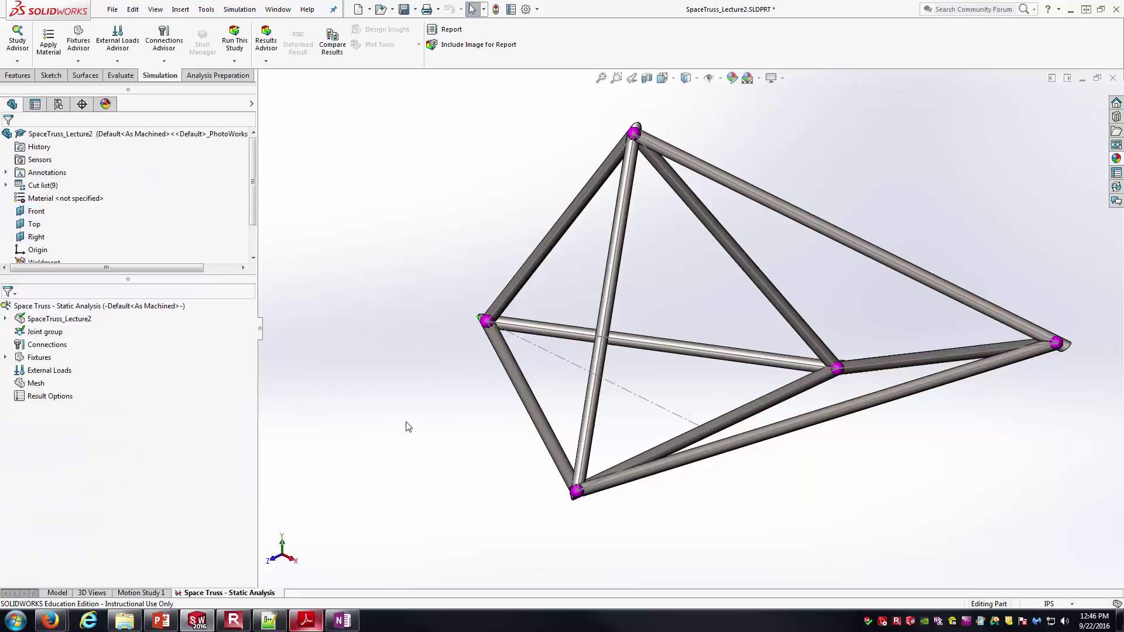
Check joint B's support condition in the lecture PDF, return to SOLIDWORKS, and assign a new Use Reference Geometry fixture to joint B.
{"action": "left_click", "coordinate": [306, 620]}
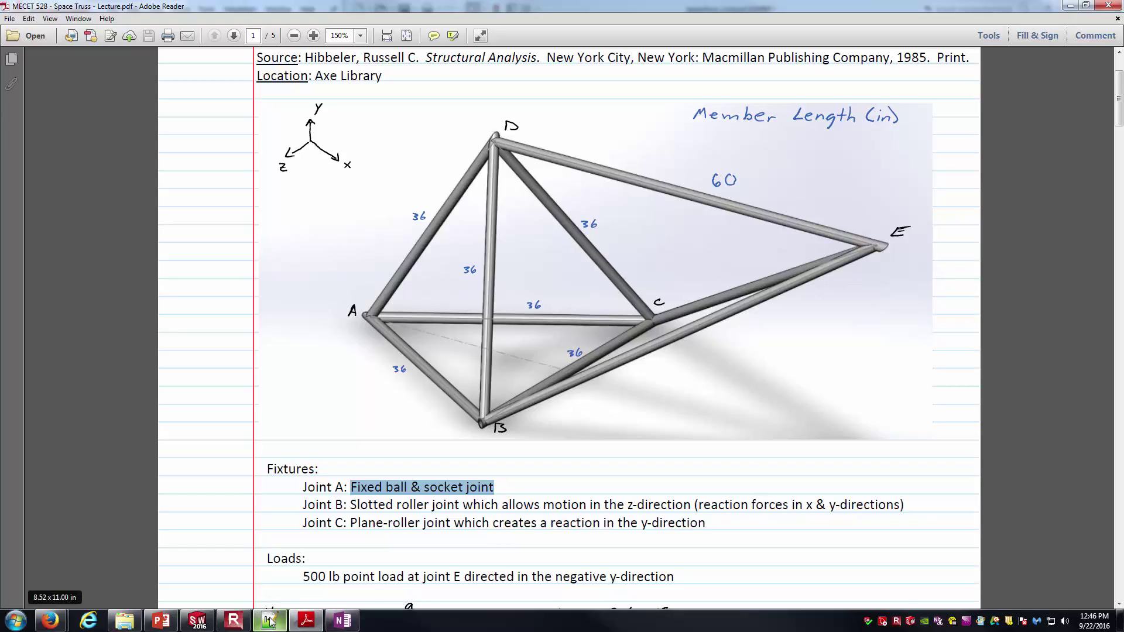
{"action": "left_click", "coordinate": [210, 625]}
{"action": "right_click", "coordinate": [29, 357]}
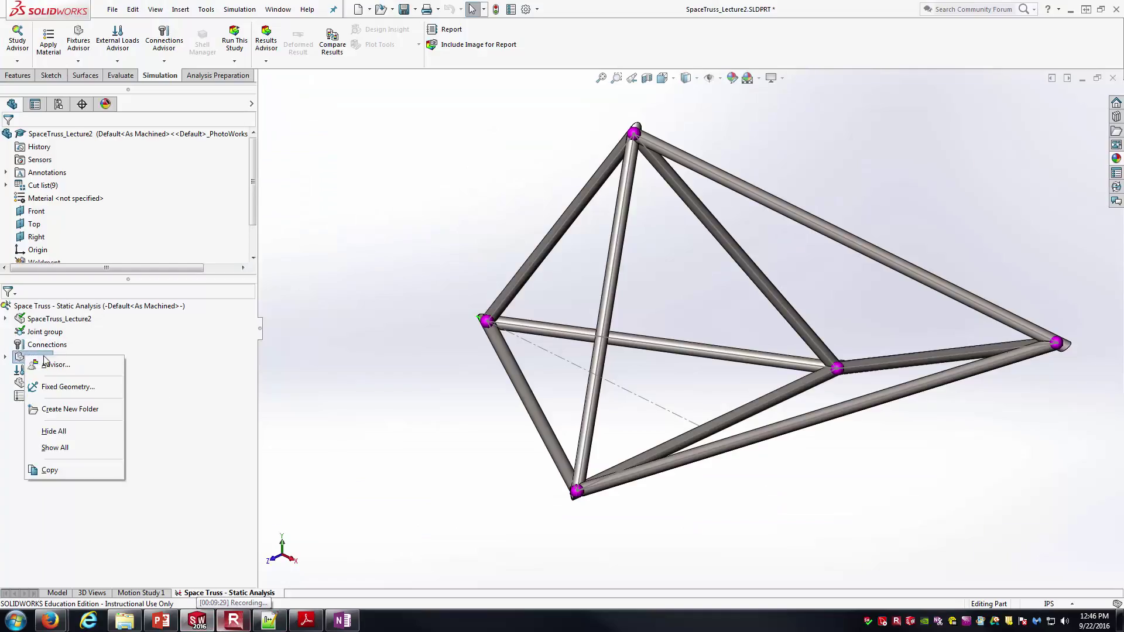
{"action": "left_click", "coordinate": [59, 387]}
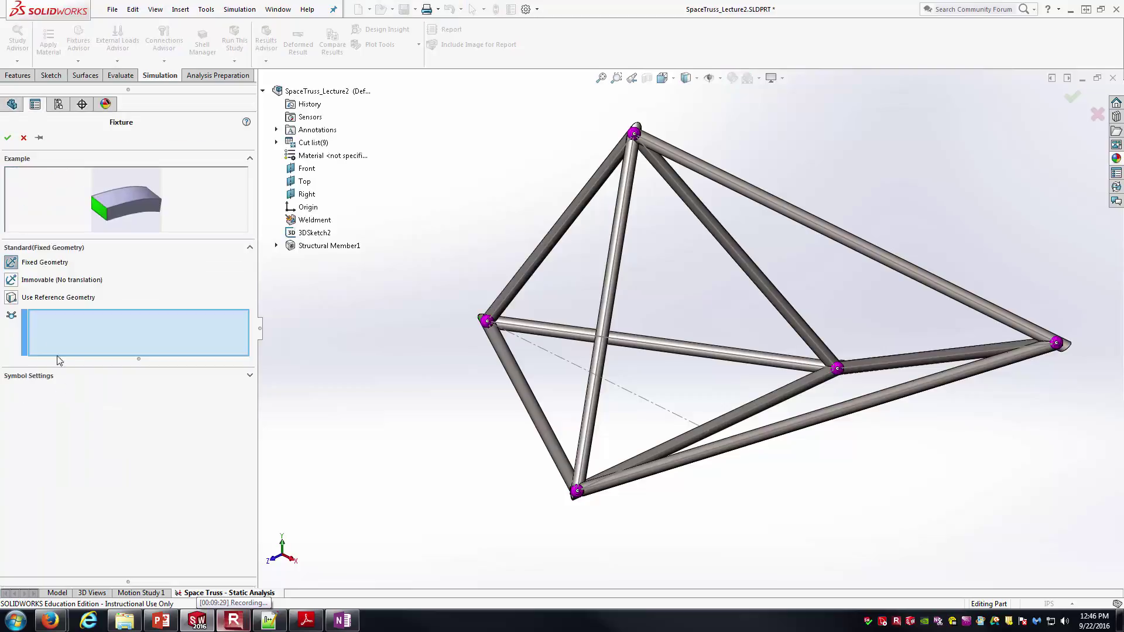
{"action": "left_click", "coordinate": [58, 297]}
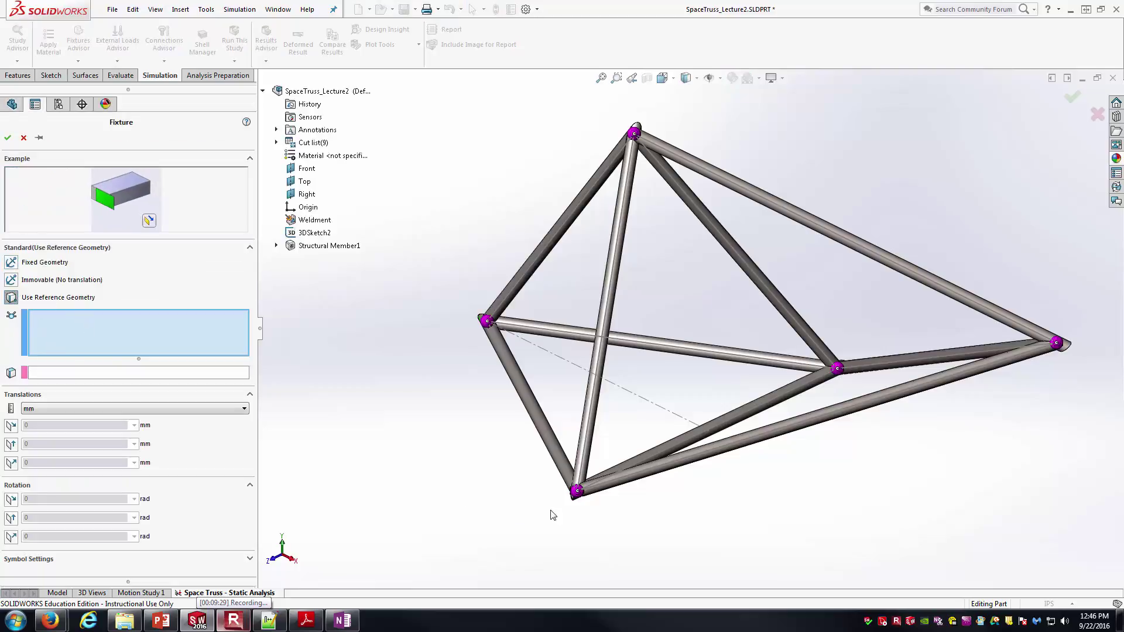
{"action": "left_click", "coordinate": [576, 492]}
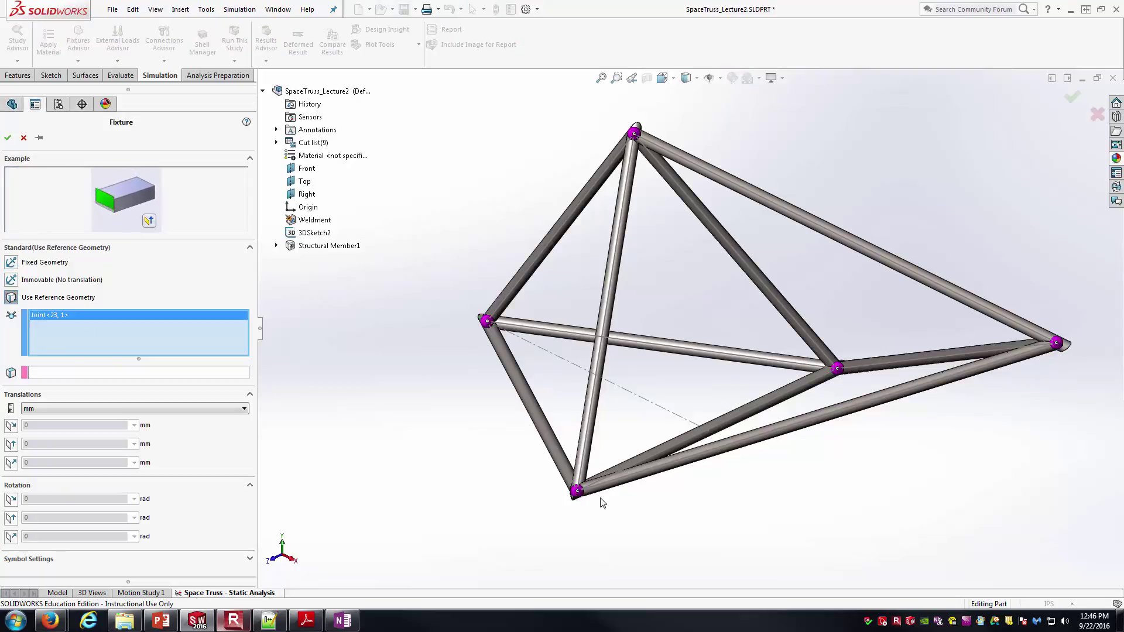
Set the Front plane as the reference for joint B's fixture and recheck joint B's allowed motion in the lecture PDF.
{"action": "left_click", "coordinate": [132, 375]}
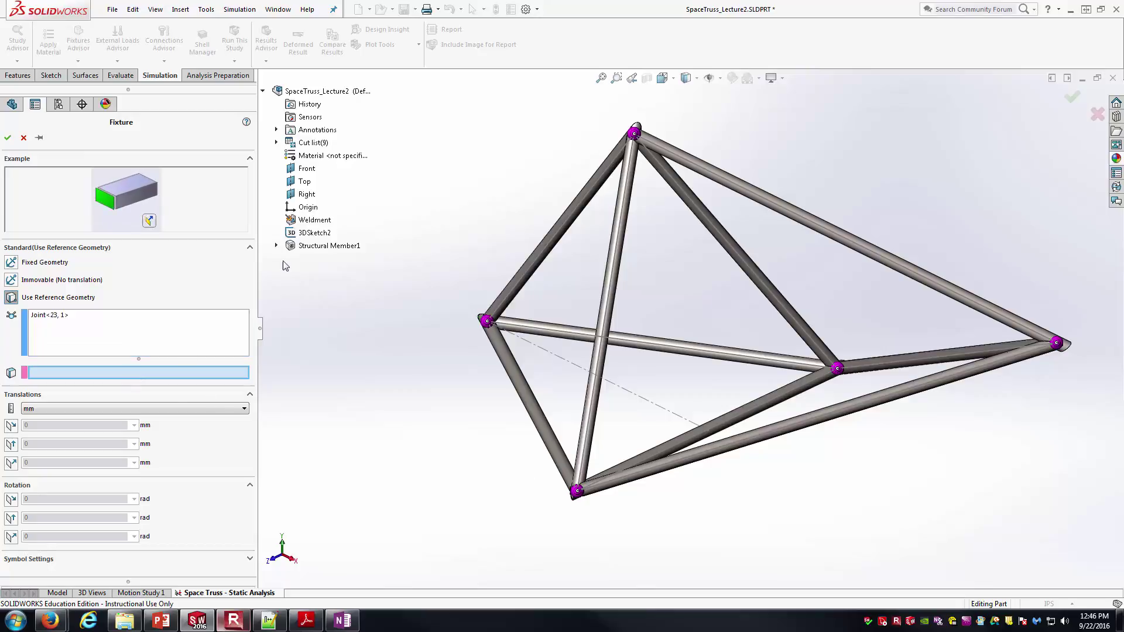
{"action": "left_click", "coordinate": [307, 169]}
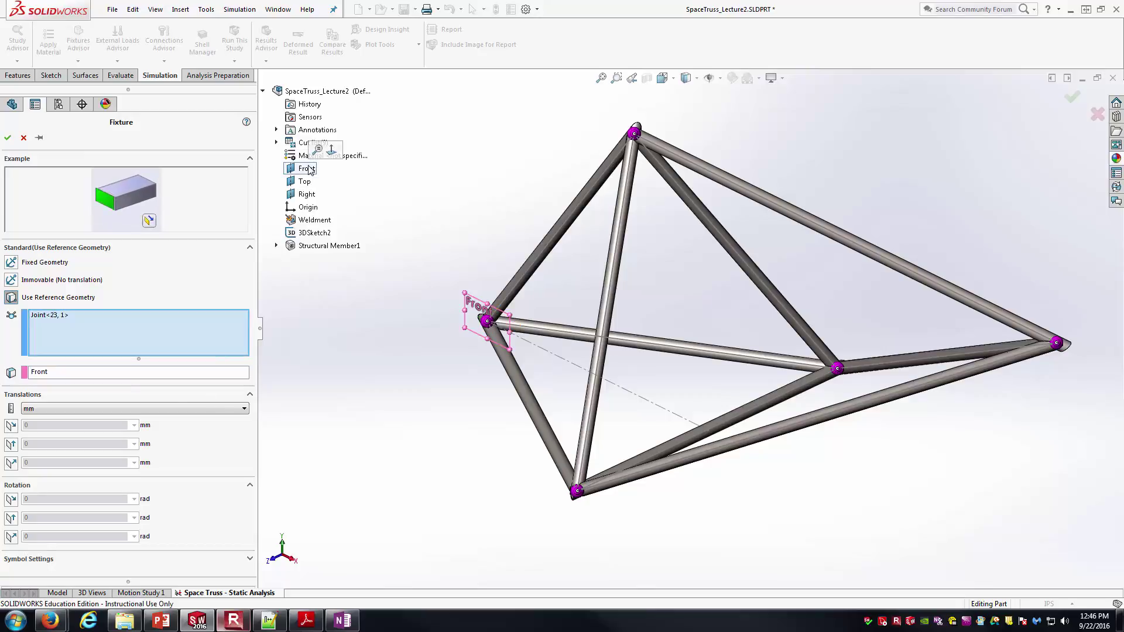
{"action": "left_click", "coordinate": [305, 620]}
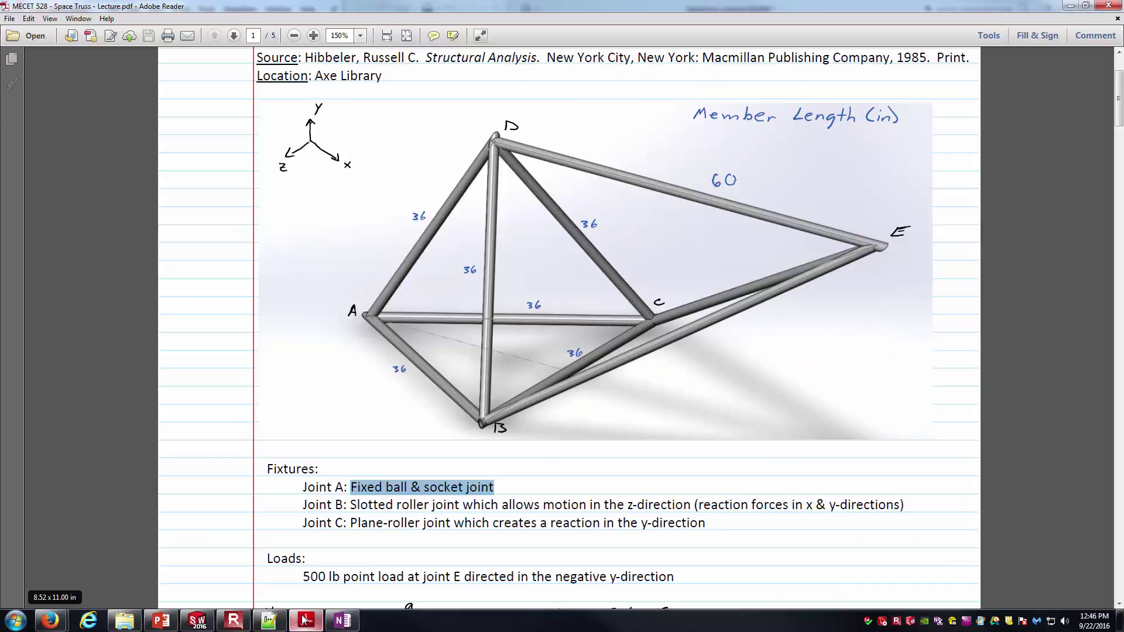
{"action": "left_click", "coordinate": [305, 620]}
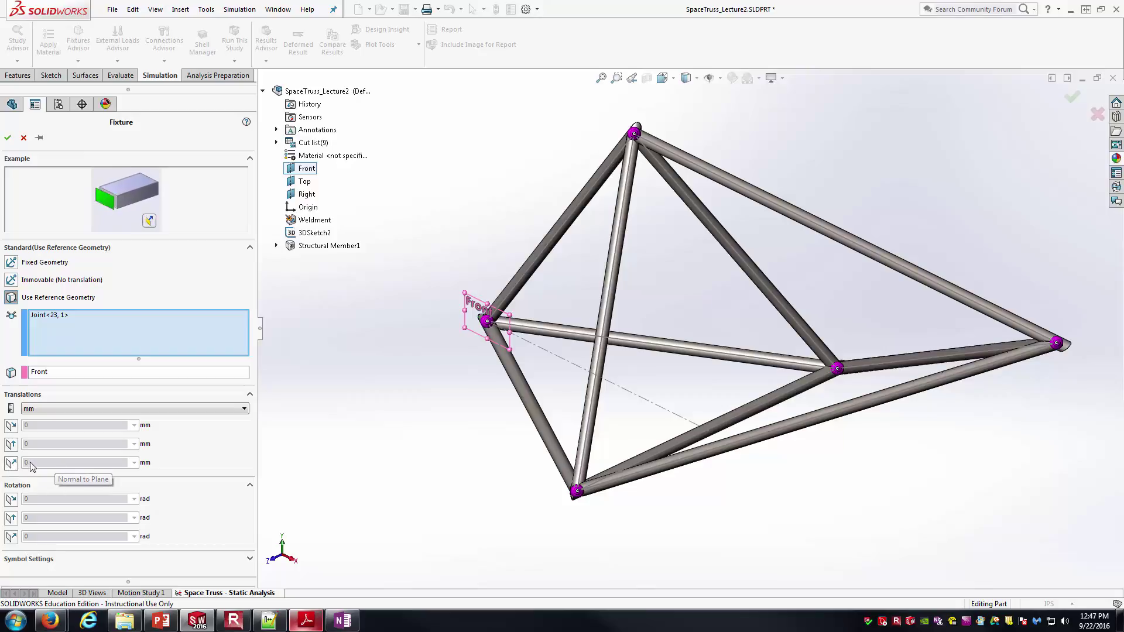
Restrain joint B's two in-plane translations at 0 mm, leave the normal-to-plane translation and rotations free, and confirm the fixture.
{"action": "left_click", "coordinate": [11, 426]}
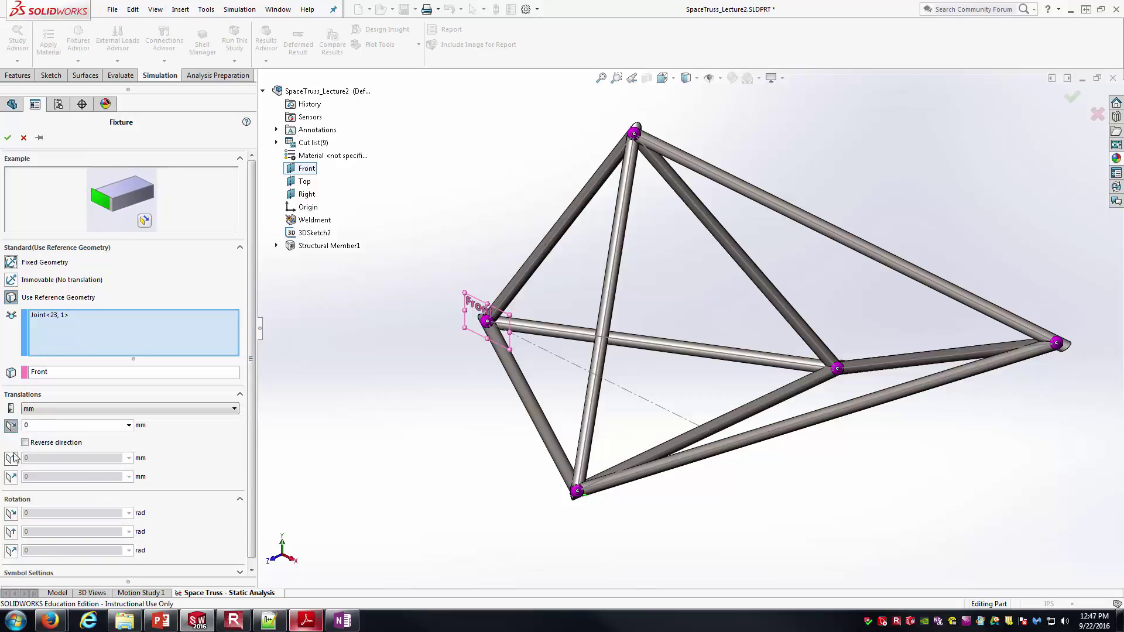
{"action": "left_click", "coordinate": [12, 458]}
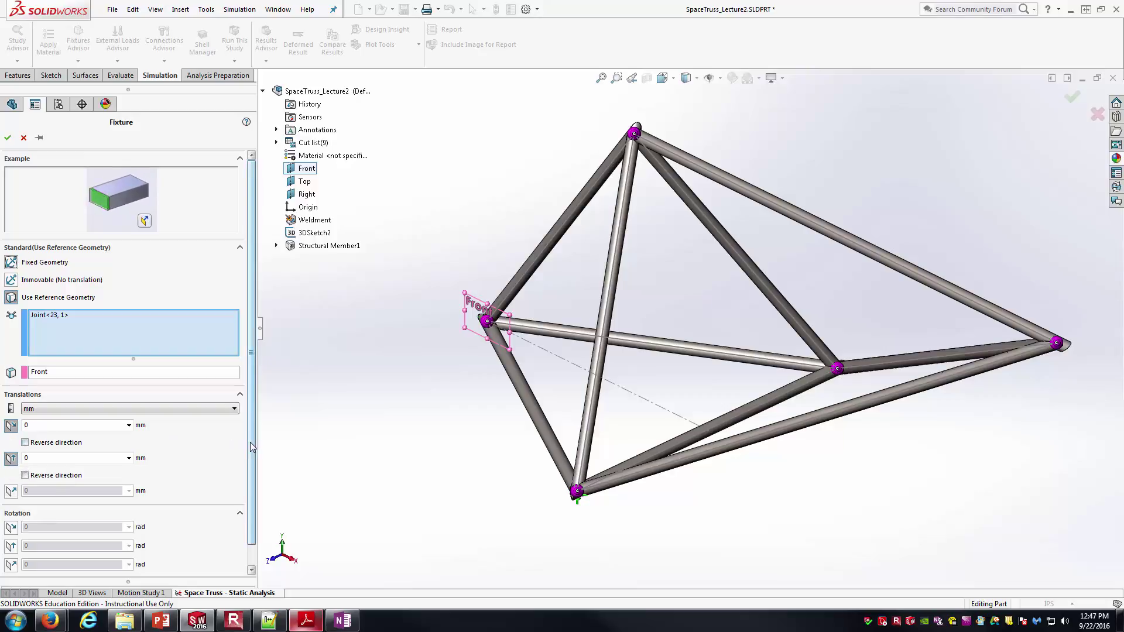
{"action": "scroll", "coordinate": [234, 444], "scroll_direction": "down", "scroll_amount": 2}
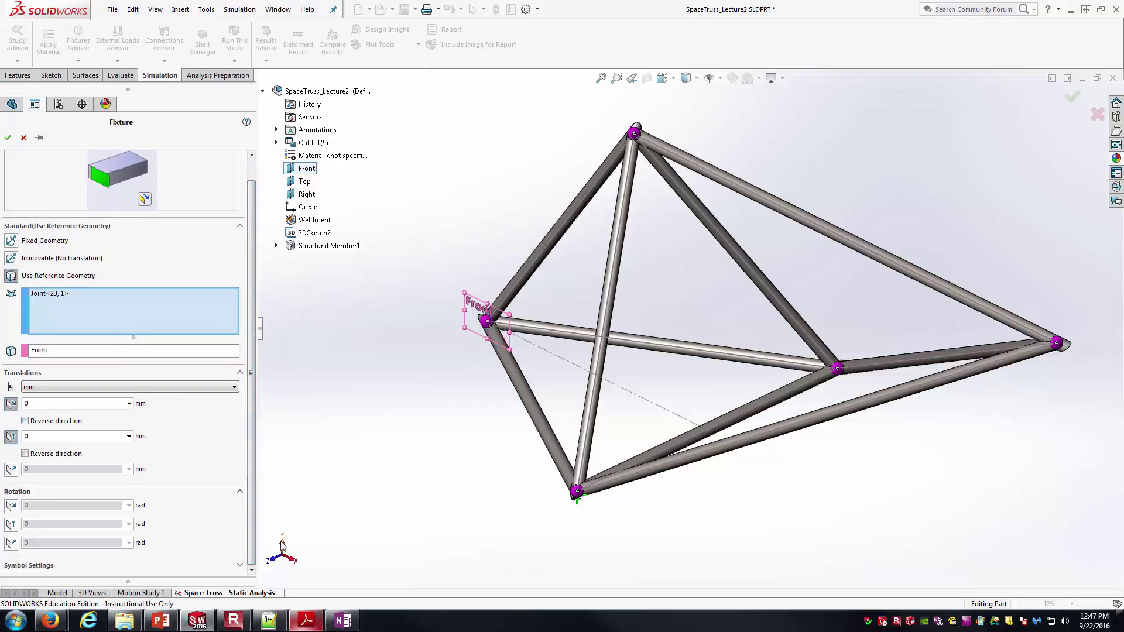
{"action": "left_click", "coordinate": [308, 622]}
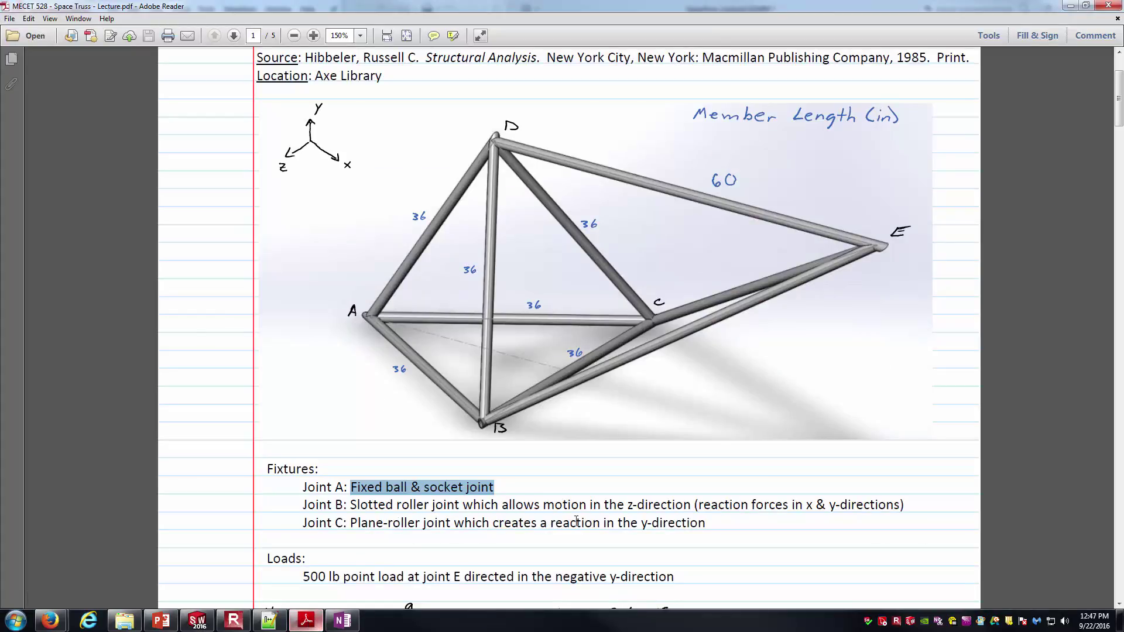
{"action": "left_click", "coordinate": [306, 620]}
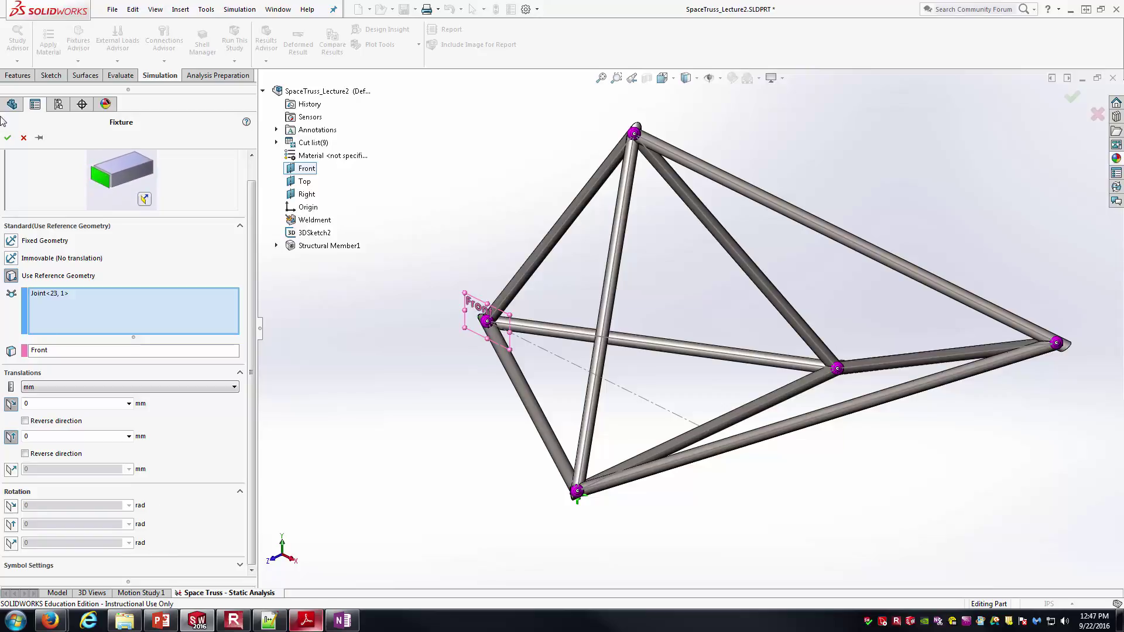
{"action": "left_click", "coordinate": [8, 138]}
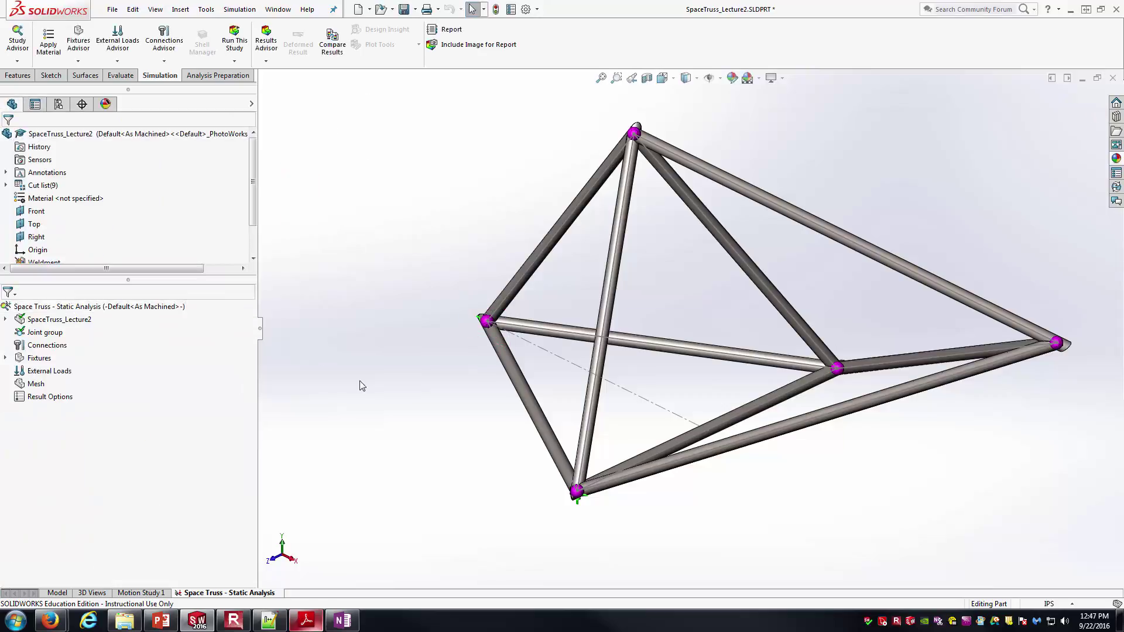
Start another fixture of type Use Reference Geometry and assign it to joint C of the truss.
{"action": "left_click", "coordinate": [6, 359]}
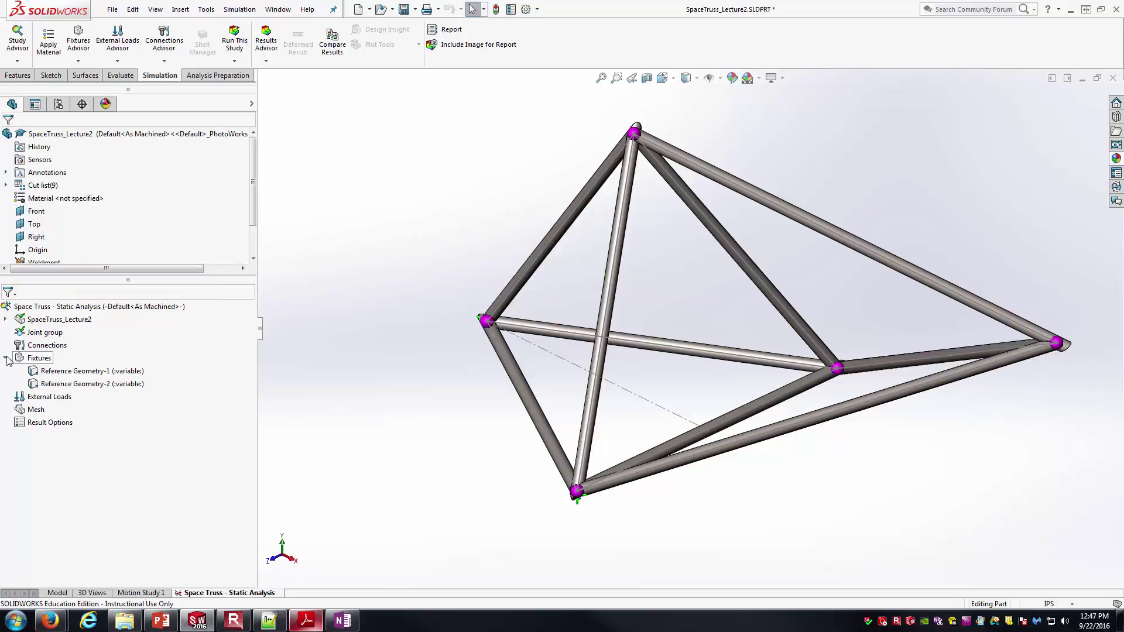
{"action": "right_click", "coordinate": [33, 359]}
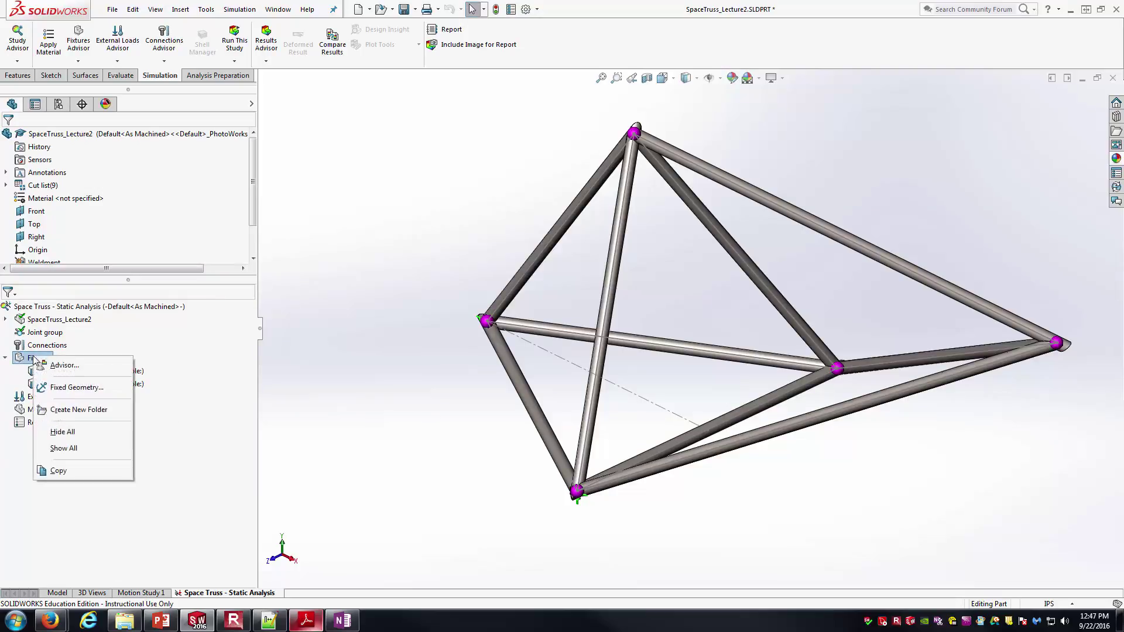
{"action": "left_click", "coordinate": [85, 387]}
{"action": "left_click", "coordinate": [11, 297]}
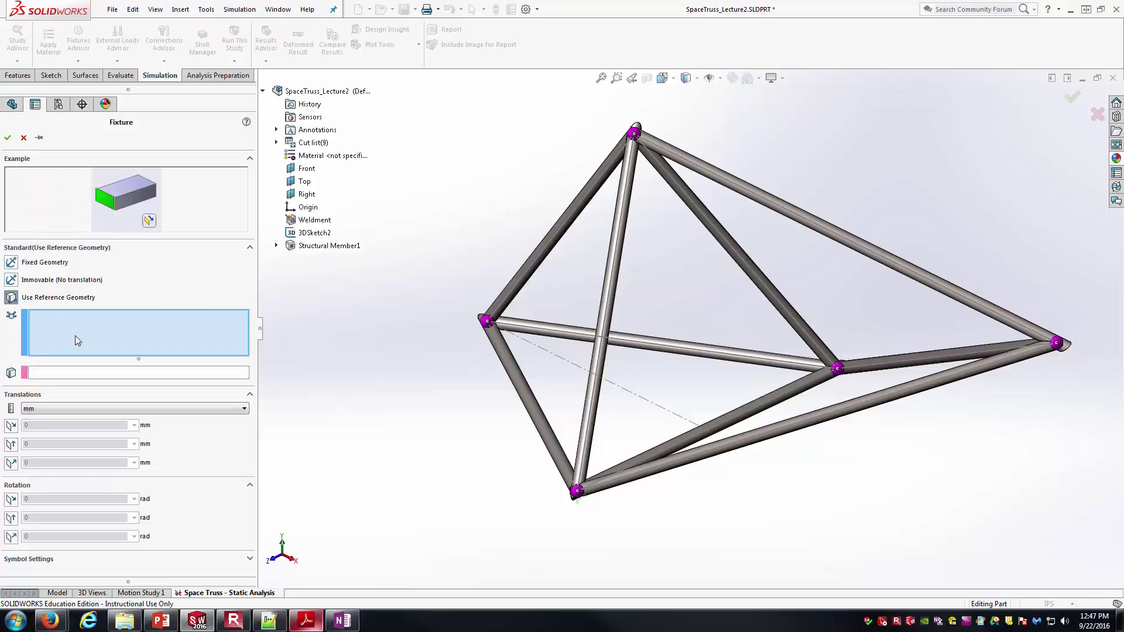
{"action": "left_click", "coordinate": [838, 369]}
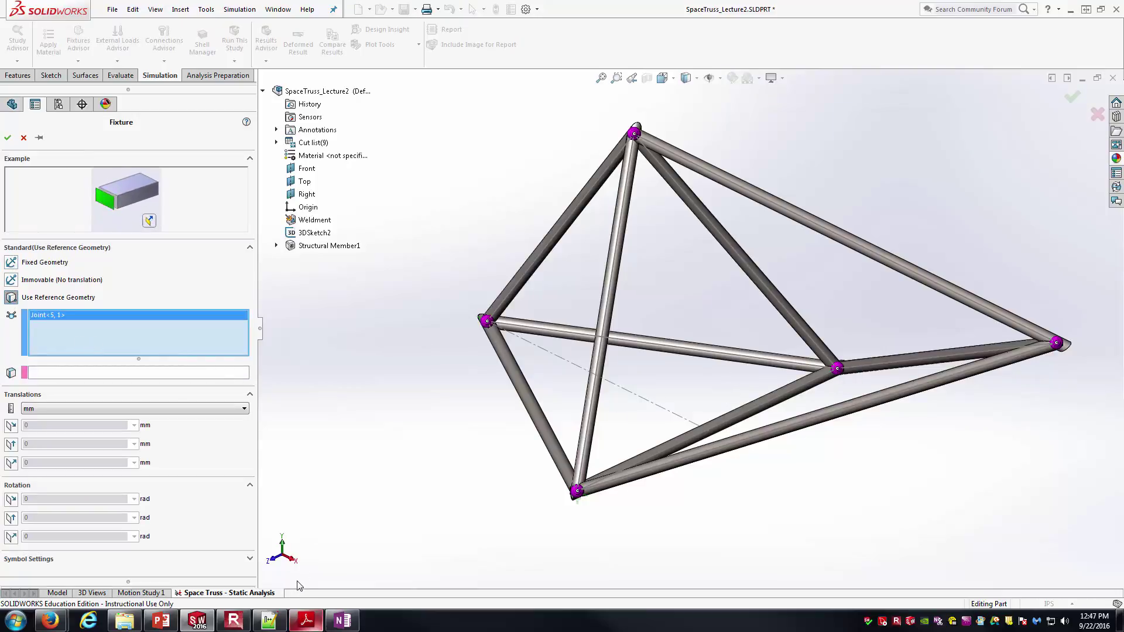
Check joint C's support condition in the lecture PDF and set the Top plane as the reference for its fixture.
{"action": "left_click", "coordinate": [307, 618]}
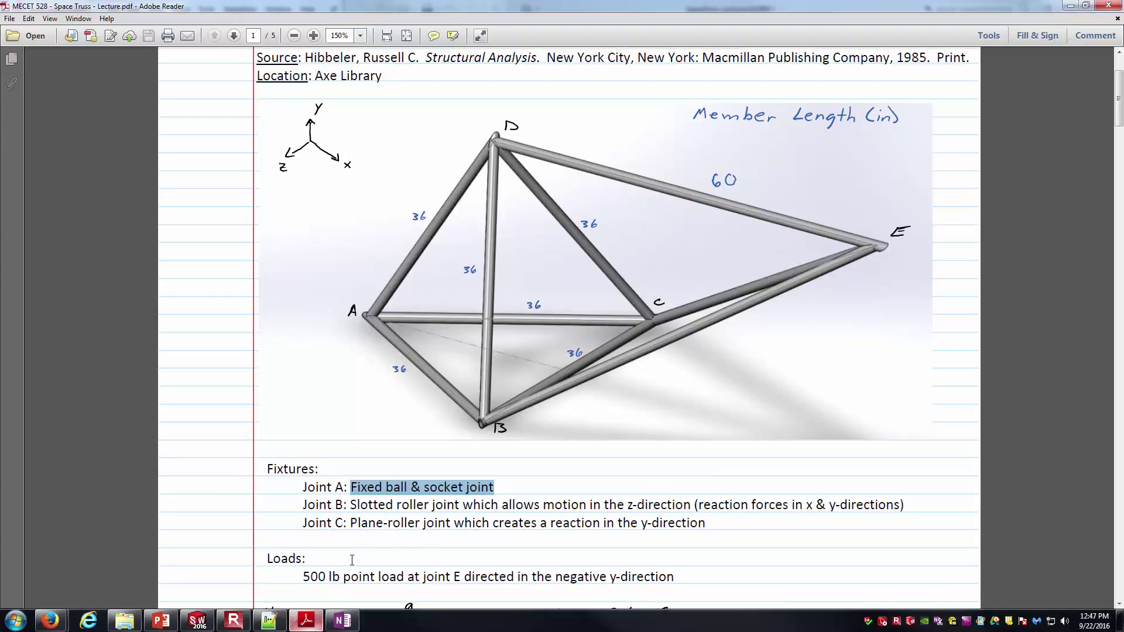
{"action": "left_click", "coordinate": [306, 620]}
{"action": "left_click", "coordinate": [167, 375]}
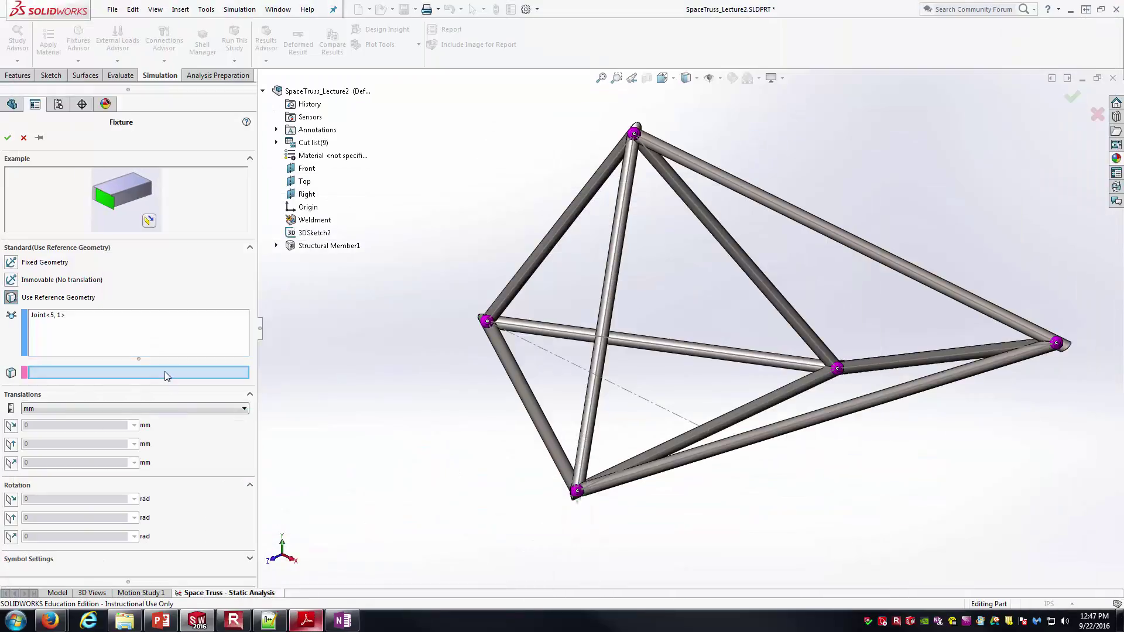
{"action": "left_click", "coordinate": [304, 185]}
{"action": "middle_click_drag", "start_coordinate": [493, 494], "coordinate": [454, 445]}
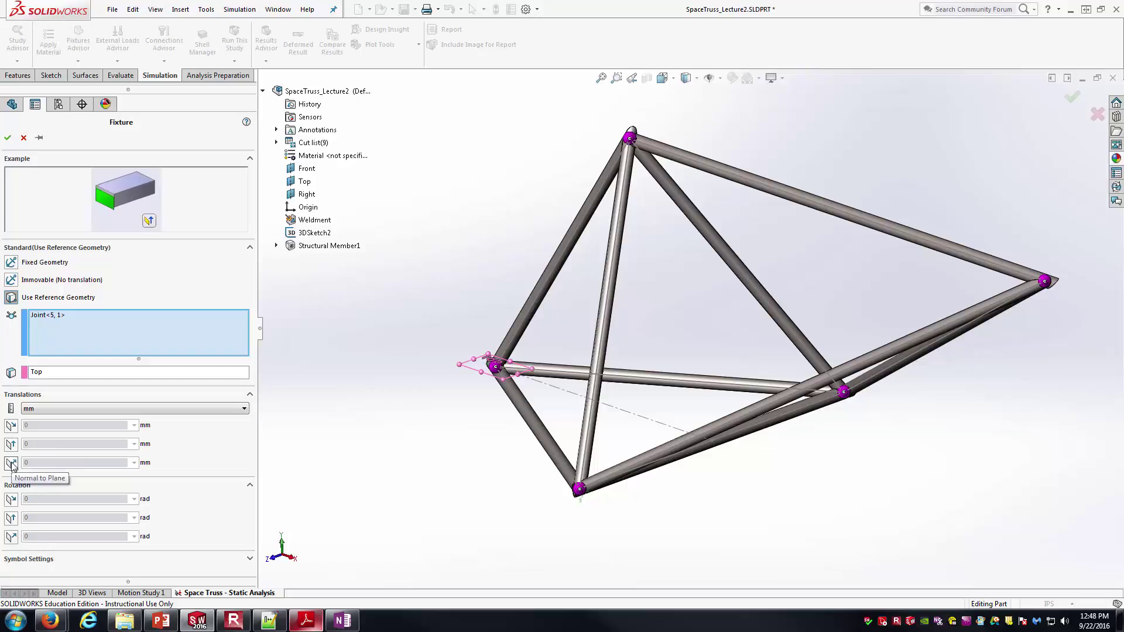
Recheck joint C's reaction direction in the lecture PDF, restrain only its translation normal to the Top plane at 0 mm, and confirm.
{"action": "left_click", "coordinate": [318, 626]}
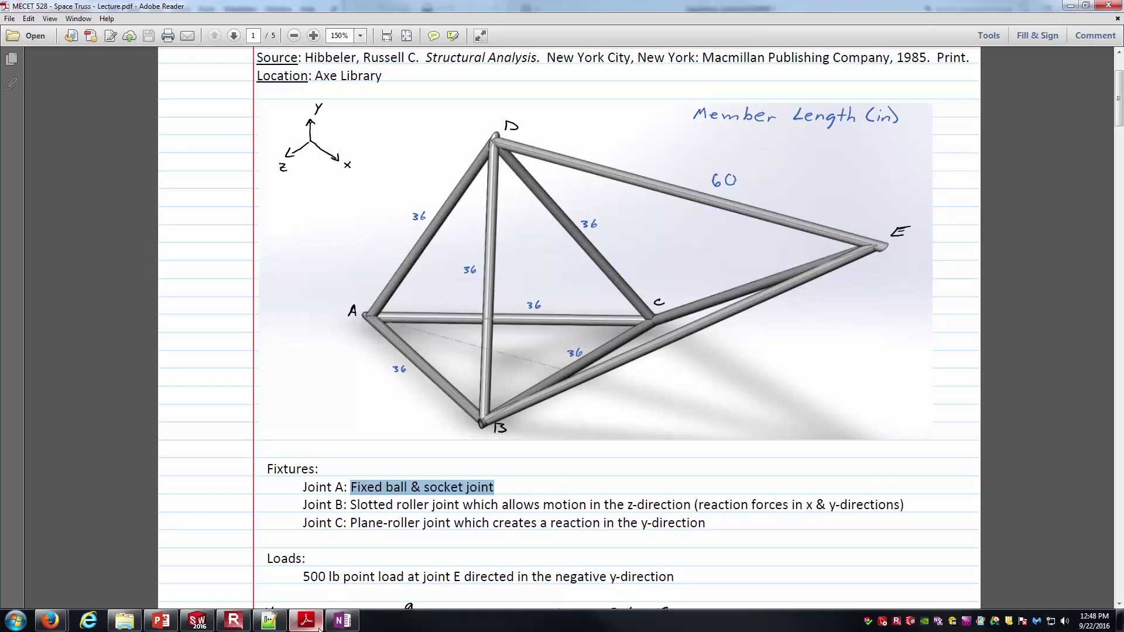
{"action": "left_click", "coordinate": [318, 626]}
{"action": "left_click", "coordinate": [11, 462]}
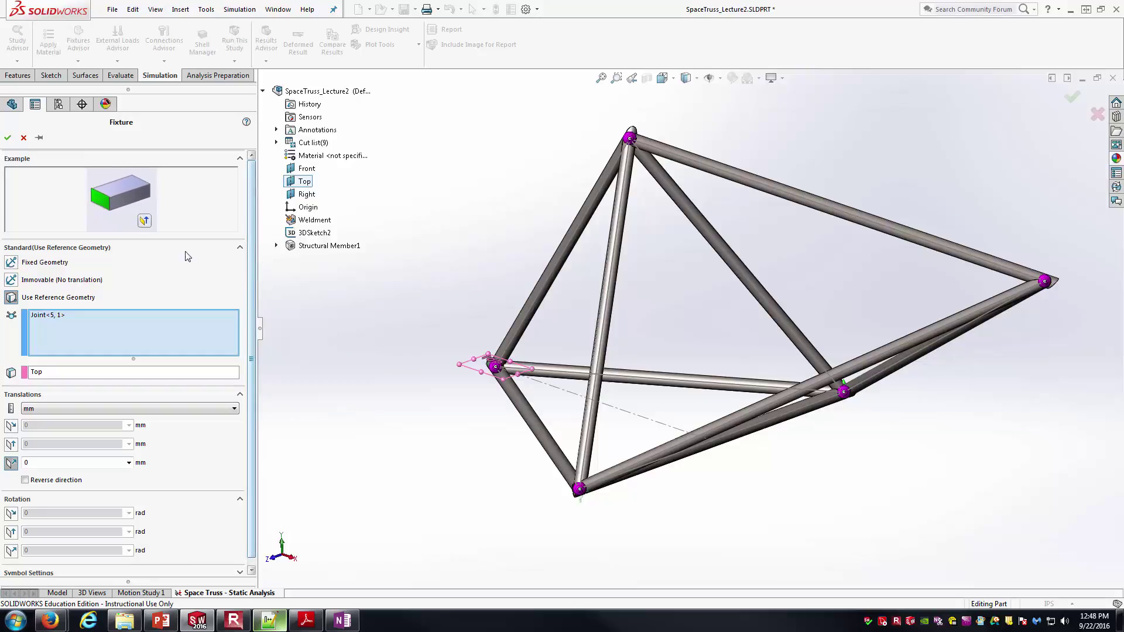
{"action": "left_click", "coordinate": [10, 139]}
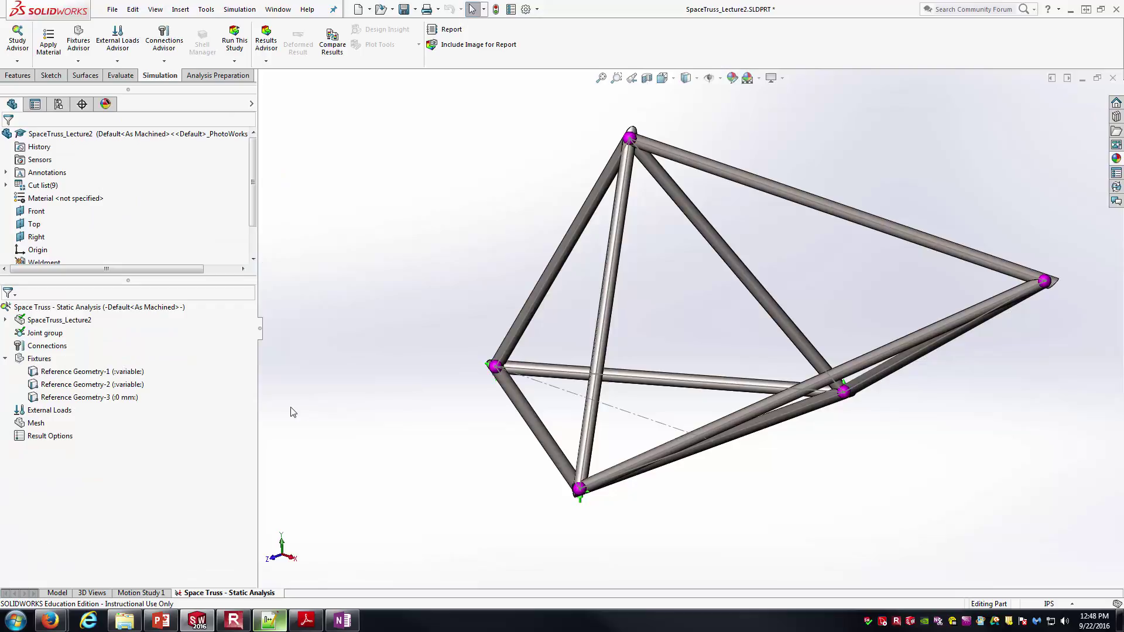
Review the three fixtures on the truss against the support conditions listed in the lecture PDF.
{"action": "middle_click_drag", "start_coordinate": [438, 544], "coordinate": [458, 526]}
{"action": "scroll", "coordinate": [458, 527], "scroll_direction": "up", "scroll_amount": 3}
{"action": "scroll", "coordinate": [783, 336], "scroll_direction": "down", "scroll_amount": 3}
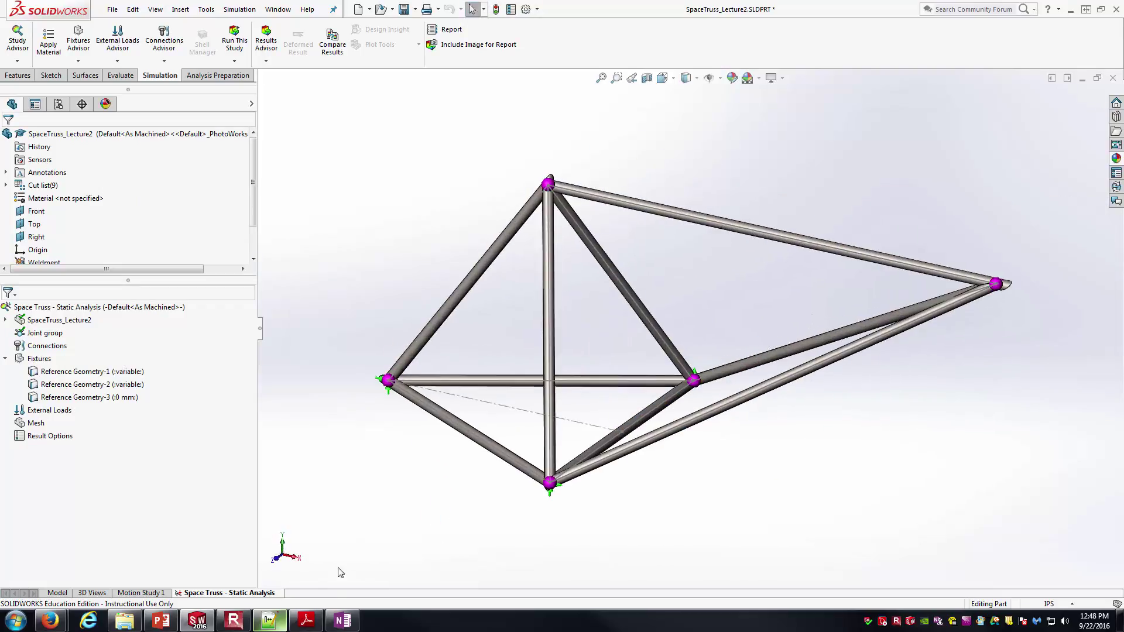
{"action": "left_click", "coordinate": [306, 621]}
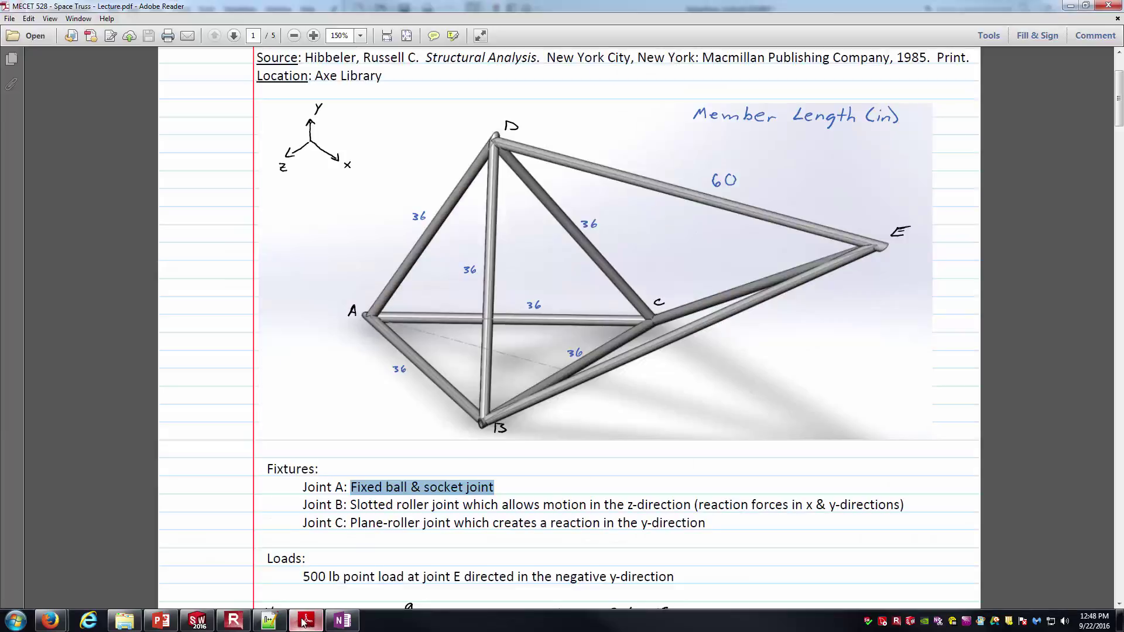
{"action": "left_click", "coordinate": [306, 622]}
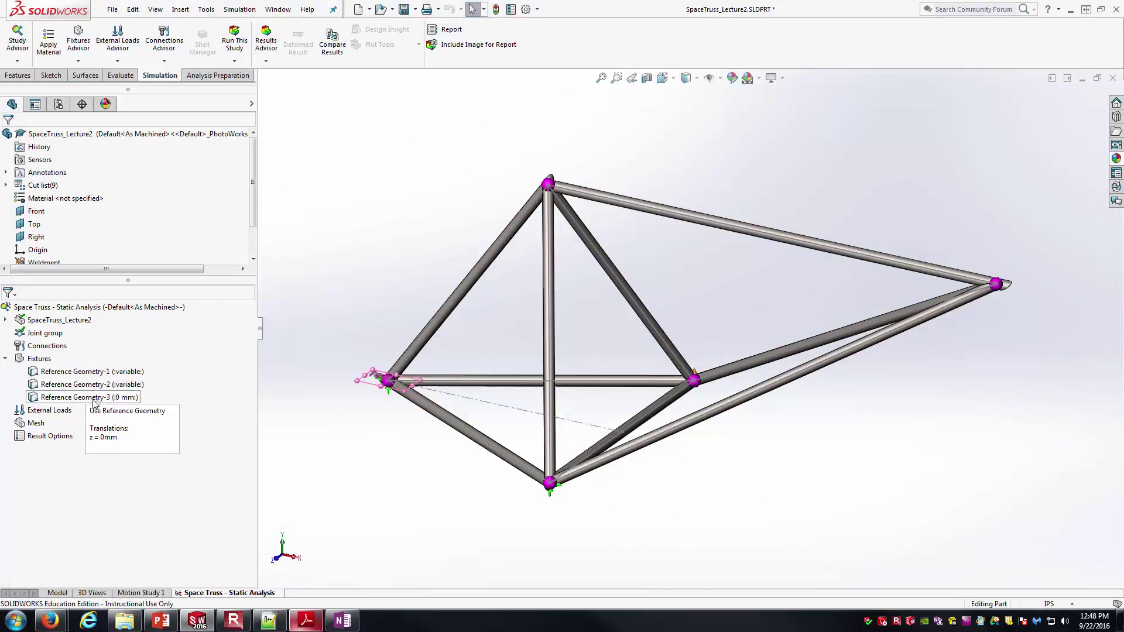
{"action": "left_click", "coordinate": [5, 358]}
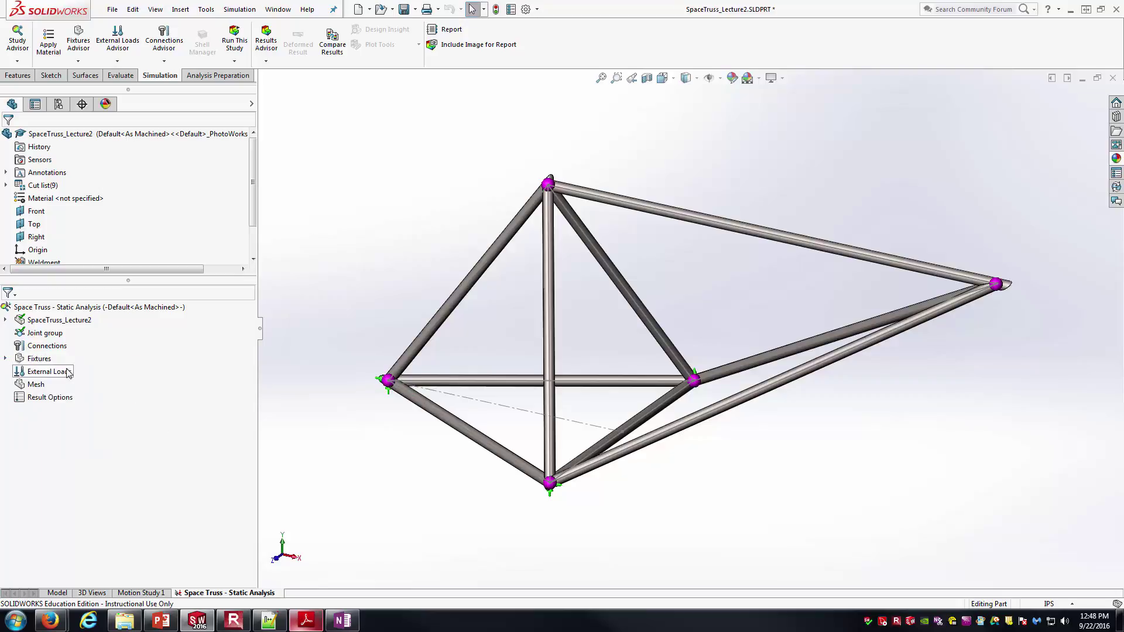
Start a new external force load of the joint type and assign it to joint E of the truss.
{"action": "right_click", "coordinate": [68, 372]}
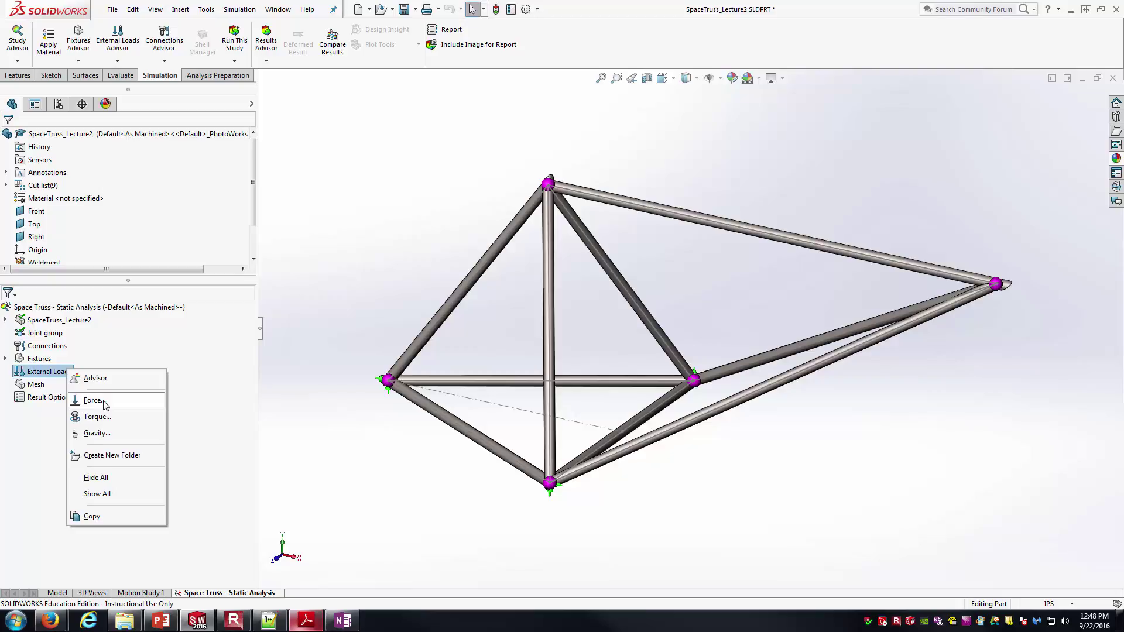
{"action": "left_click", "coordinate": [93, 401]}
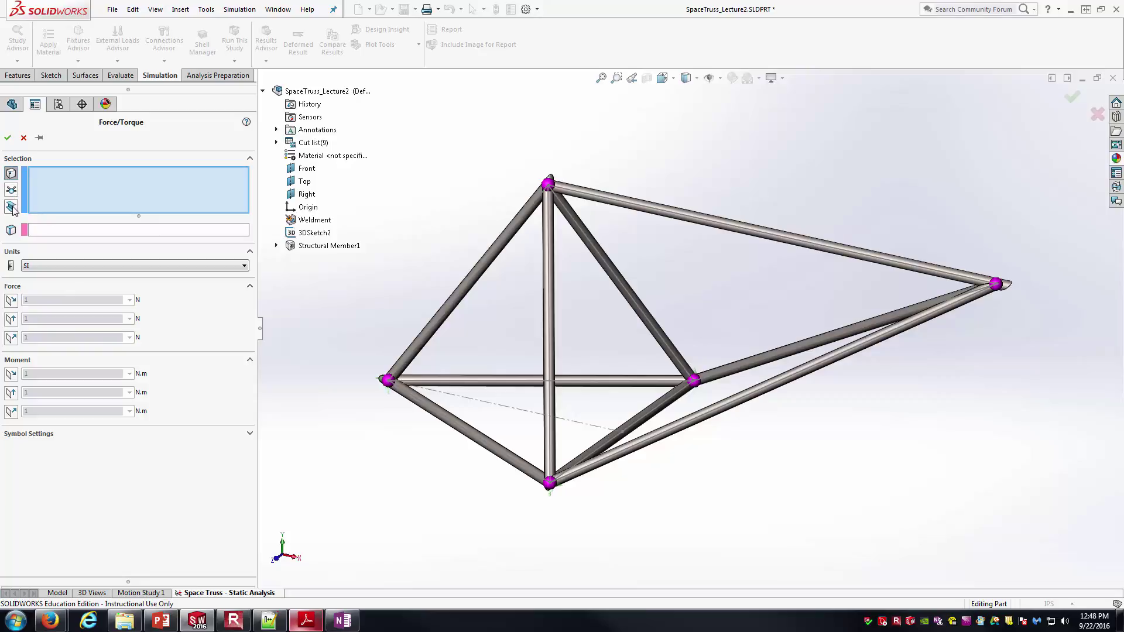
{"action": "left_click", "coordinate": [12, 191]}
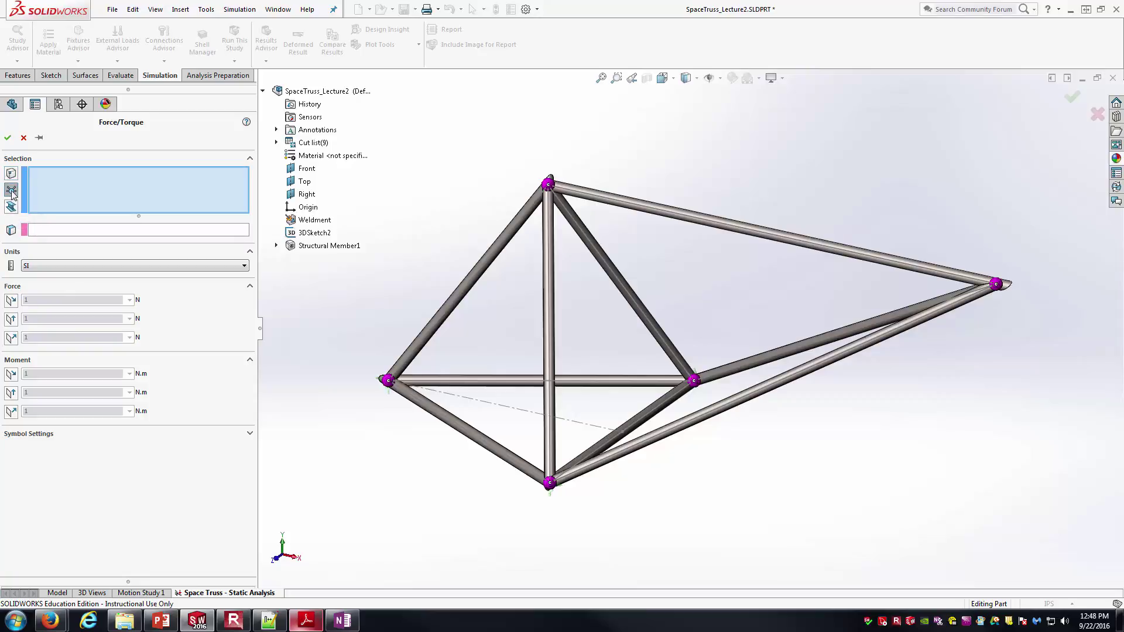
{"action": "left_click", "coordinate": [998, 286]}
{"action": "middle_click_drag", "start_coordinate": [999, 290], "coordinate": [980, 301]}
Switch to the lecture PDF in Adobe Reader, highlight the joint named in the load description, and return to the force in SOLIDWORKS.
{"action": "left_click", "coordinate": [322, 612]}
{"action": "scroll", "coordinate": [437, 400], "scroll_direction": "down", "scroll_amount": 1}
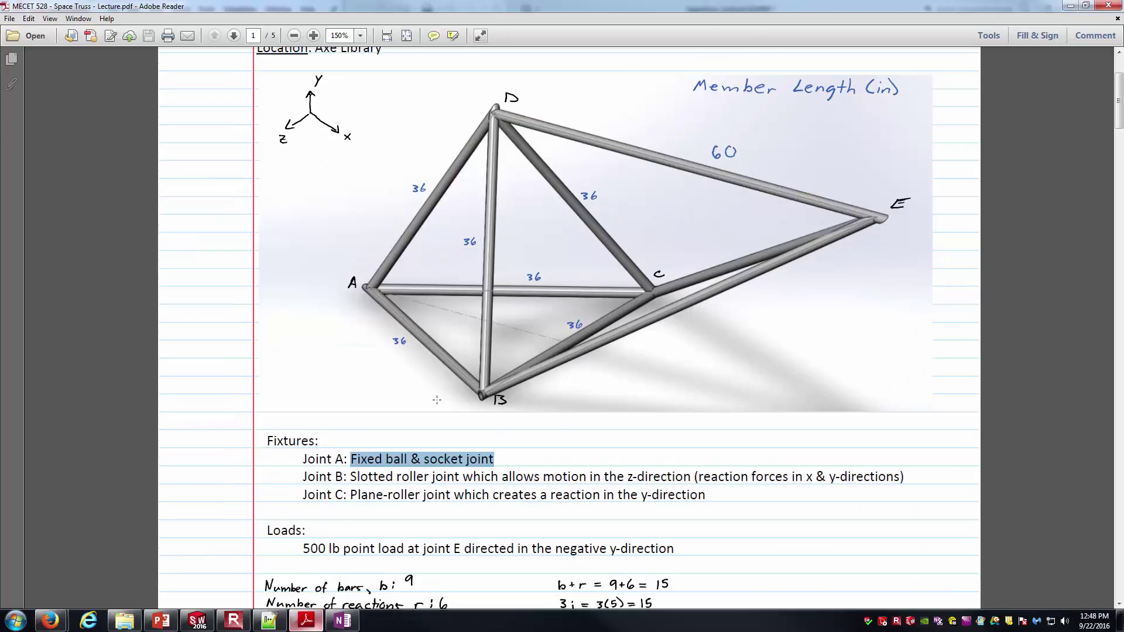
{"action": "left_click_drag", "start_coordinate": [453, 548], "coordinate": [463, 550]}
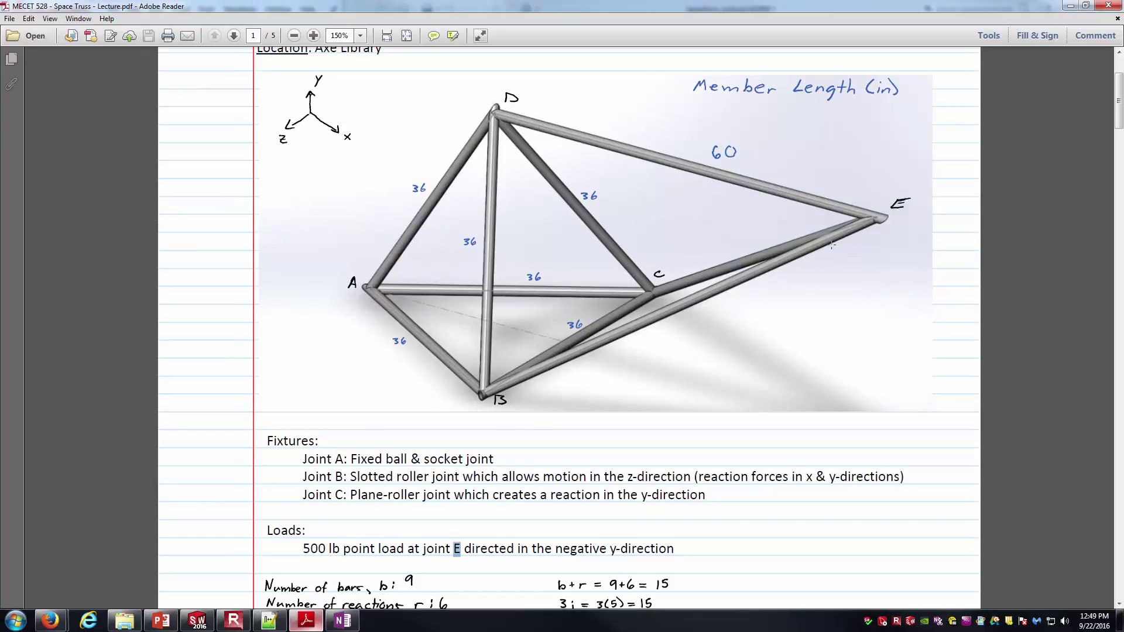
{"action": "left_click", "coordinate": [197, 620]}
Set the force units to English (IPS) and use the Front plane as the direction reference for the load.
{"action": "left_click", "coordinate": [212, 266]}
{"action": "left_click", "coordinate": [210, 280]}
{"action": "left_click", "coordinate": [206, 231]}
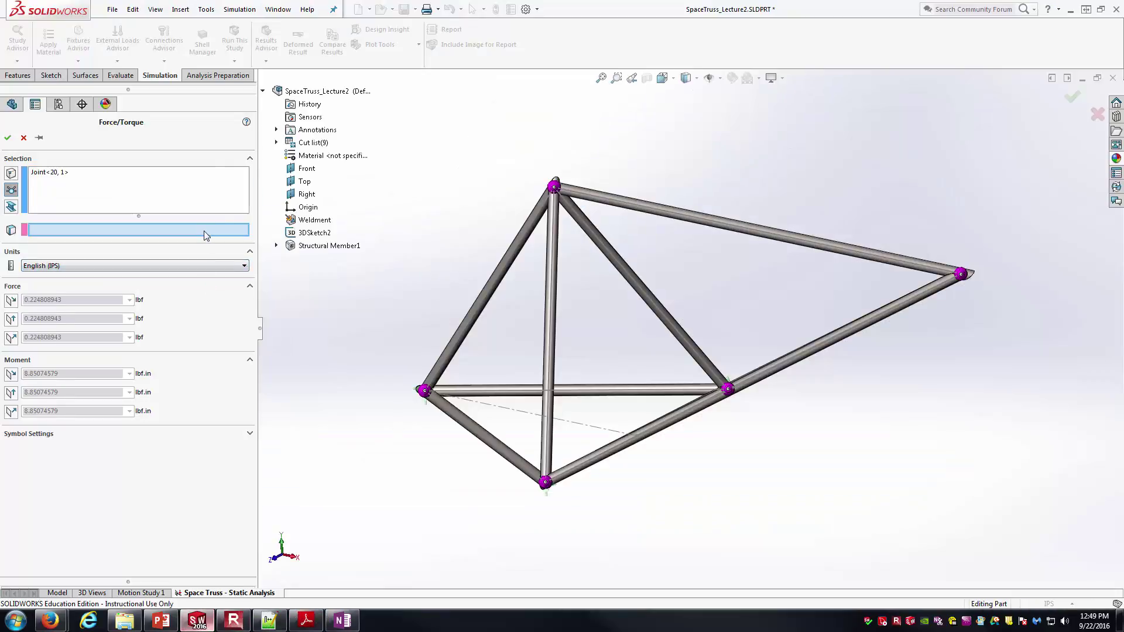
{"action": "left_click", "coordinate": [307, 169]}
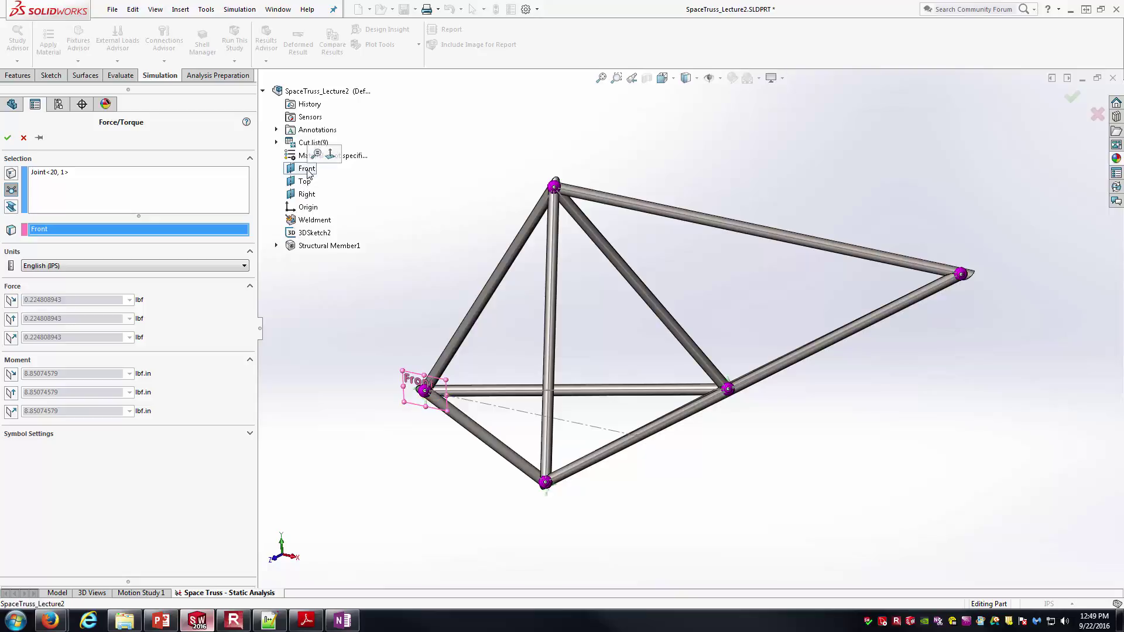
{"action": "mouse_move", "coordinate": [467, 238]}
{"action": "middle_mouse_down"}
{"action": "mouse_move", "coordinate": [460, 223]}
{"action": "mouse_move", "coordinate": [449, 246]}
{"action": "middle_mouse_up"}
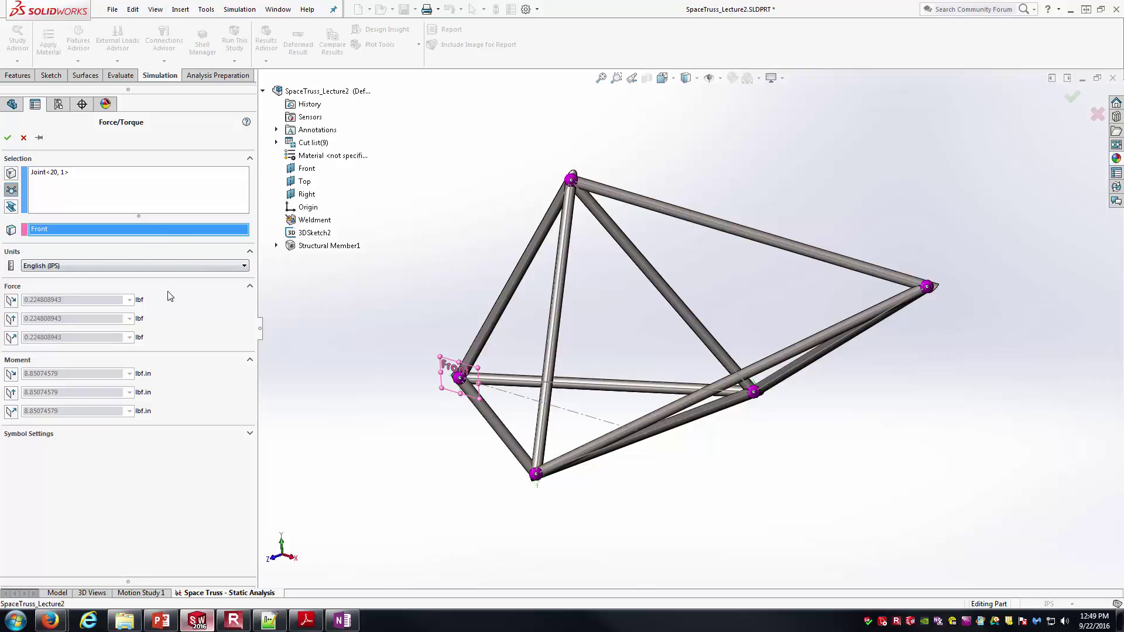
Apply a 500 lbf force at joint E along the Front plane's vertical direction, reversed to act downward.
{"action": "left_click", "coordinate": [11, 319]}
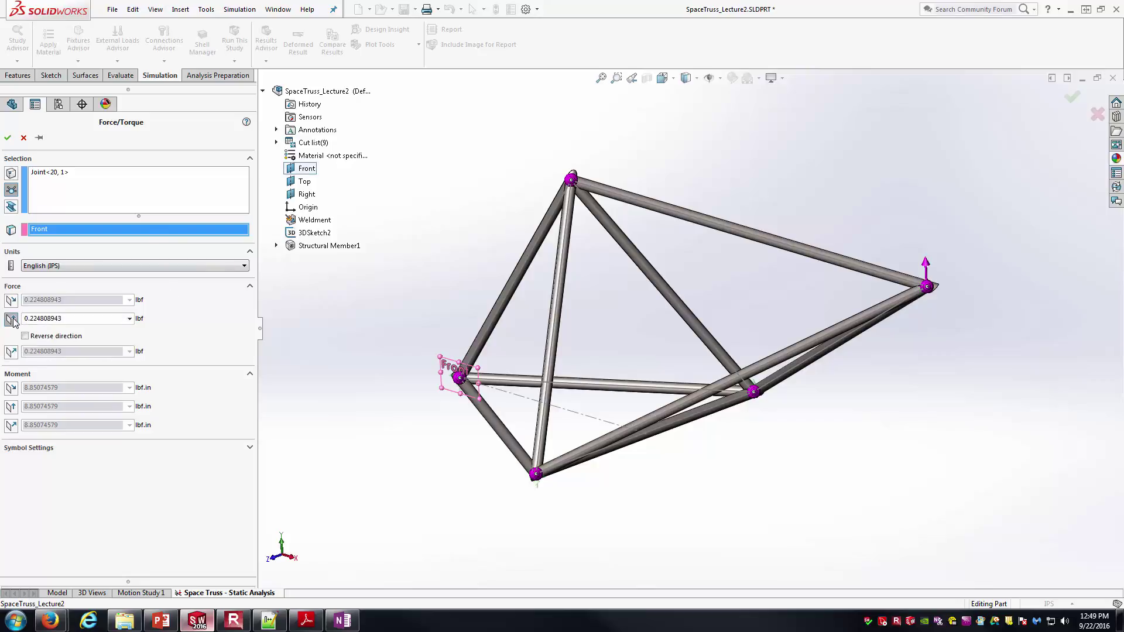
{"action": "middle_click_drag", "start_coordinate": [351, 326], "coordinate": [542, 326]}
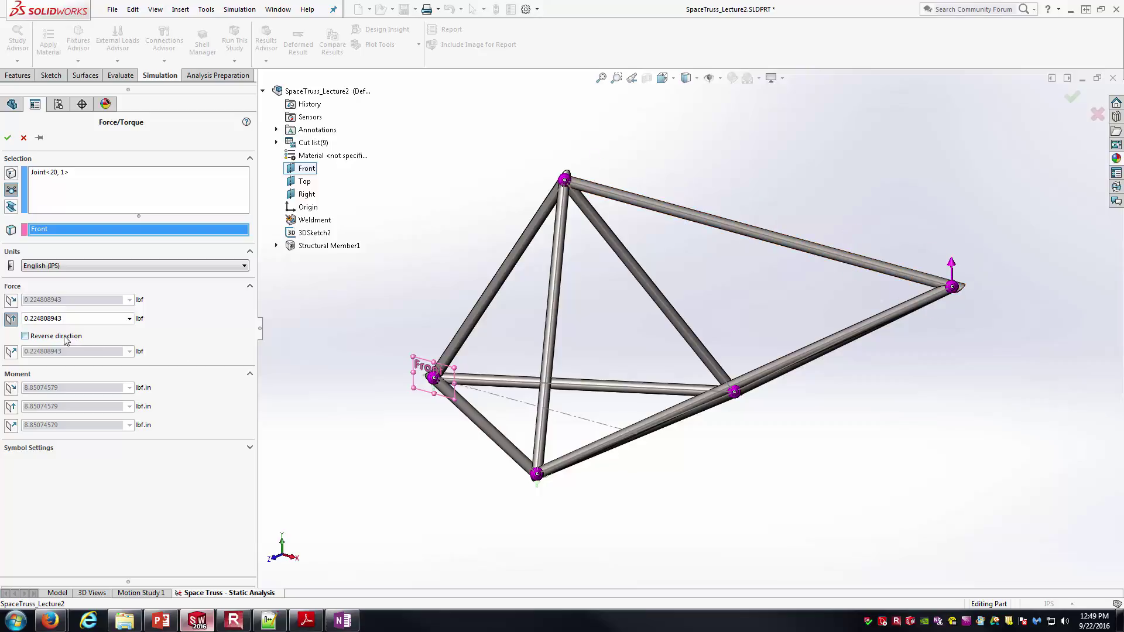
{"action": "left_click", "coordinate": [90, 316]}
{"action": "type", "text": "500"}
{"action": "middle_click_drag", "start_coordinate": [393, 405], "coordinate": [374, 436]}
{"action": "left_click", "coordinate": [15, 301]}
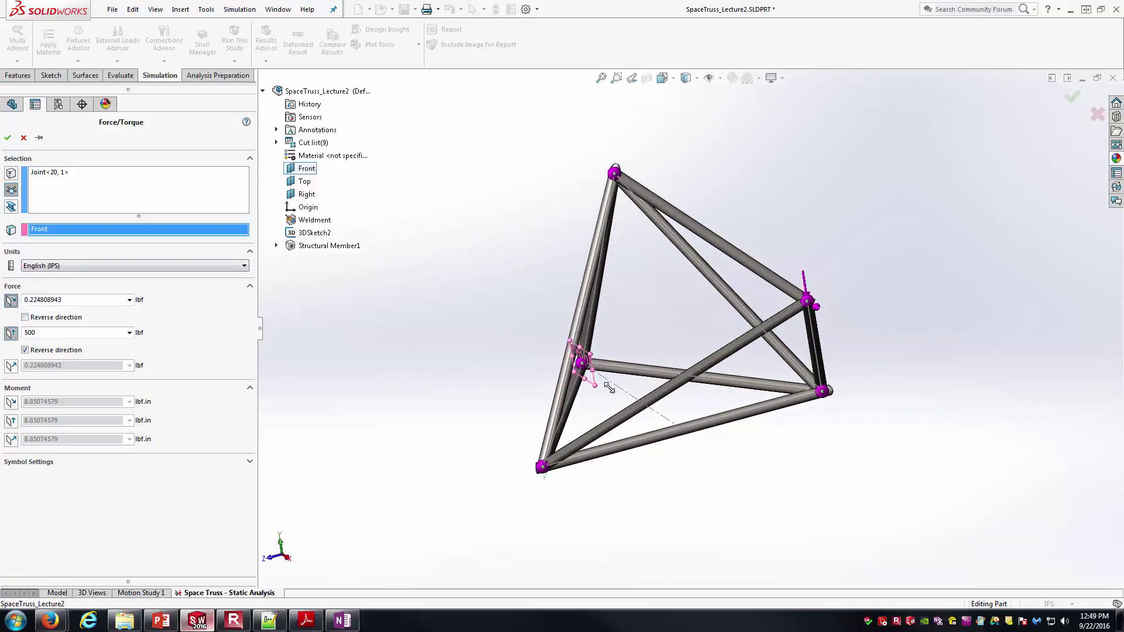
{"action": "middle_click_drag", "start_coordinate": [623, 398], "coordinate": [967, 361]}
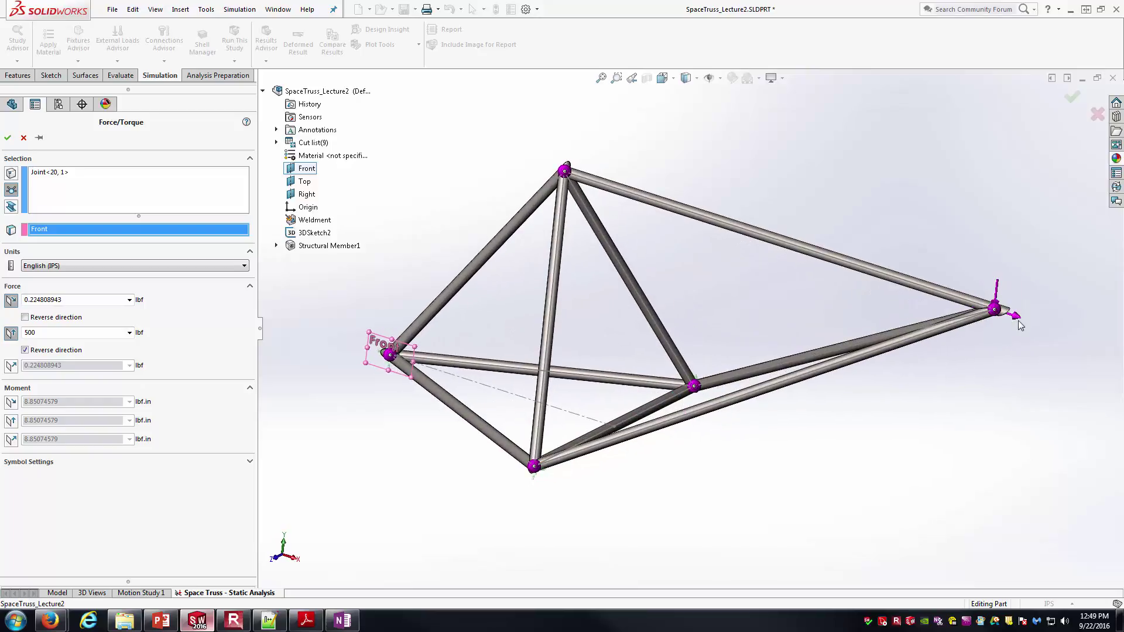
{"action": "left_click", "coordinate": [11, 300]}
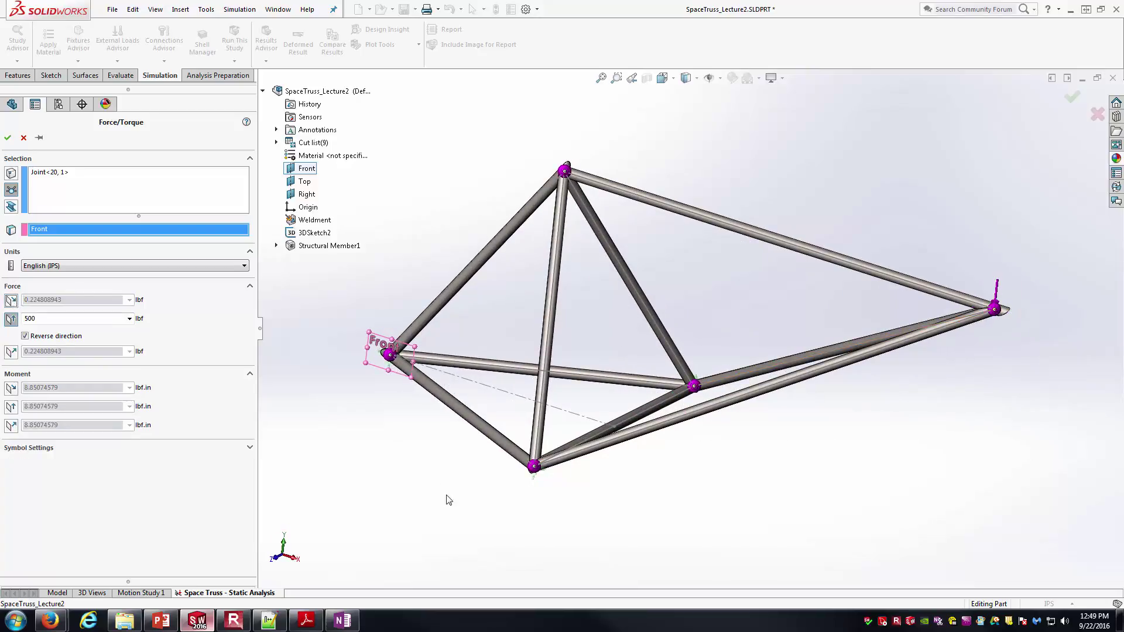
Confirm the joint E force and check the study's fixtures and external load in the isometric view.
{"action": "middle_click_drag", "start_coordinate": [451, 501], "coordinate": [633, 526]}
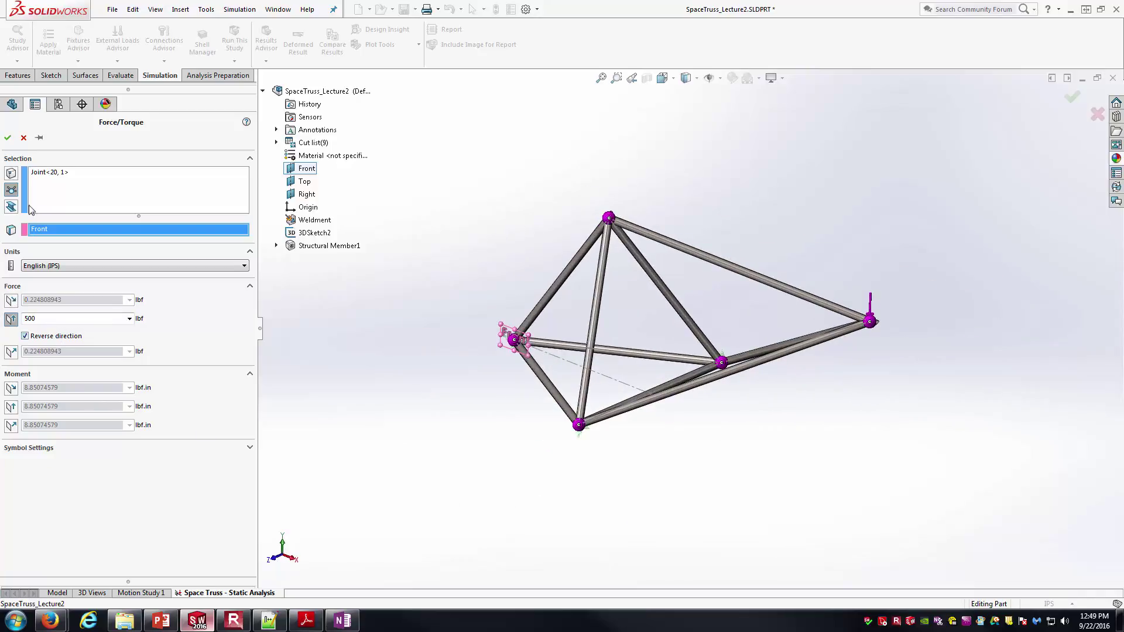
{"action": "left_click", "coordinate": [9, 138]}
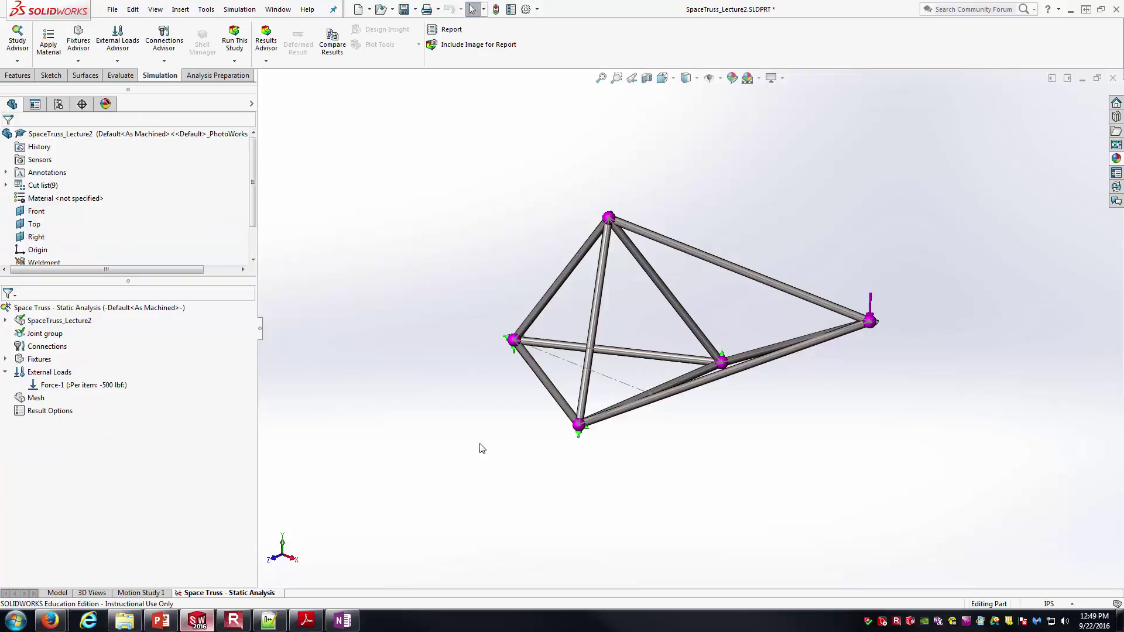
{"action": "middle_click_drag", "start_coordinate": [692, 509], "coordinate": [693, 487]}
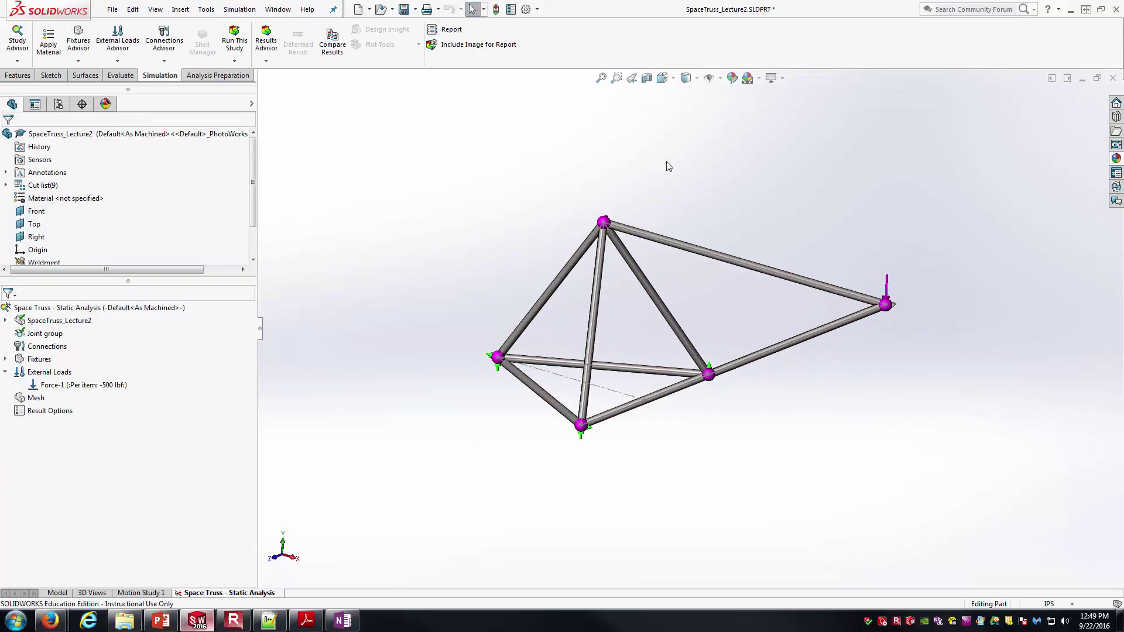
{"action": "left_click", "coordinate": [662, 78]}
{"action": "left_click", "coordinate": [729, 110]}
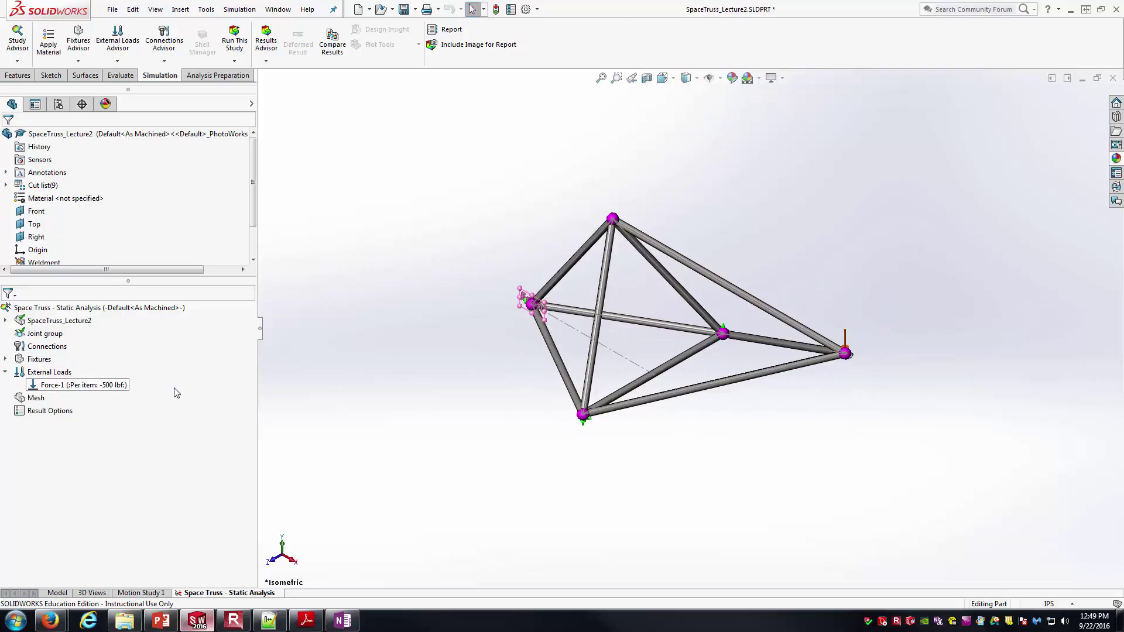
{"action": "left_click", "coordinate": [5, 359]}
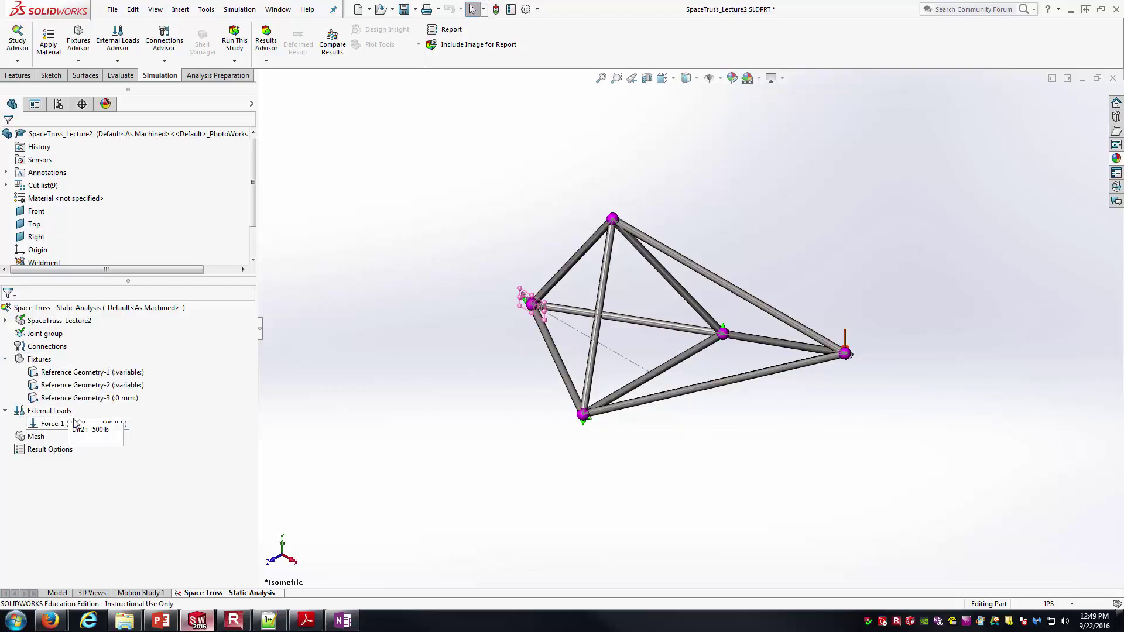
{"action": "left_click", "coordinate": [5, 410]}
{"action": "left_click", "coordinate": [5, 359]}
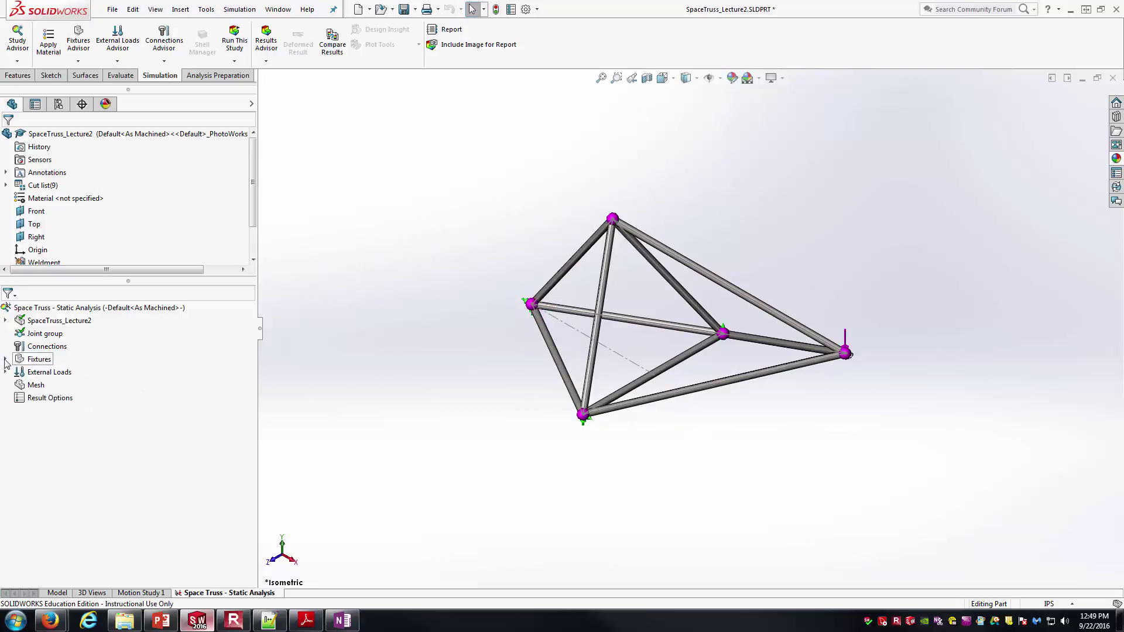
Create the mesh for the truss study and review its mesh details.
{"action": "right_click", "coordinate": [33, 385]}
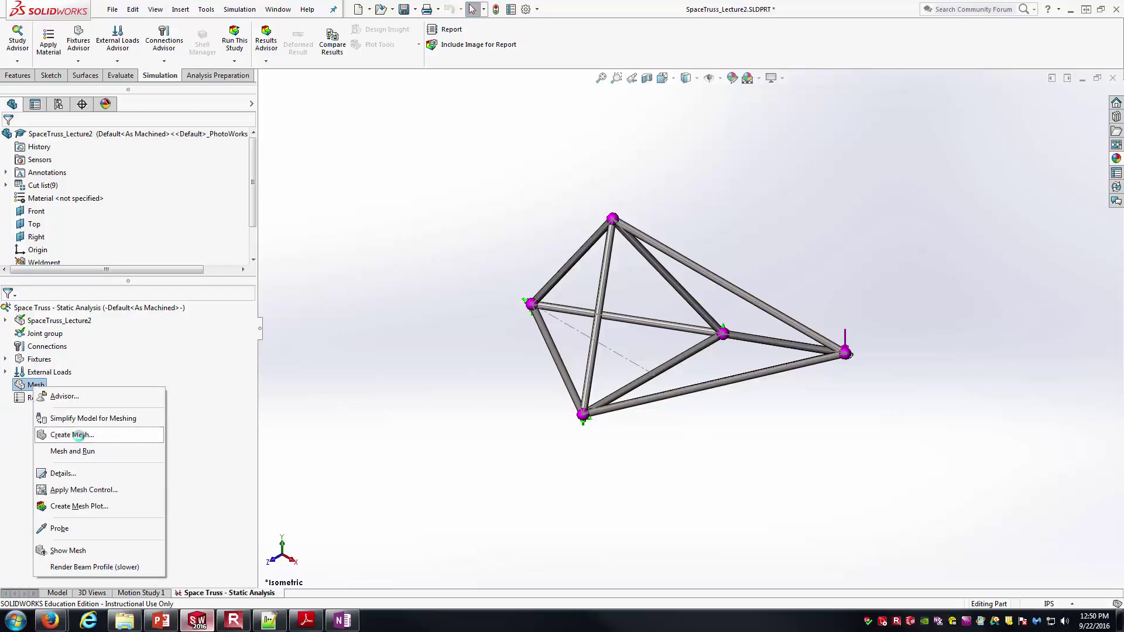
{"action": "left_click", "coordinate": [80, 435]}
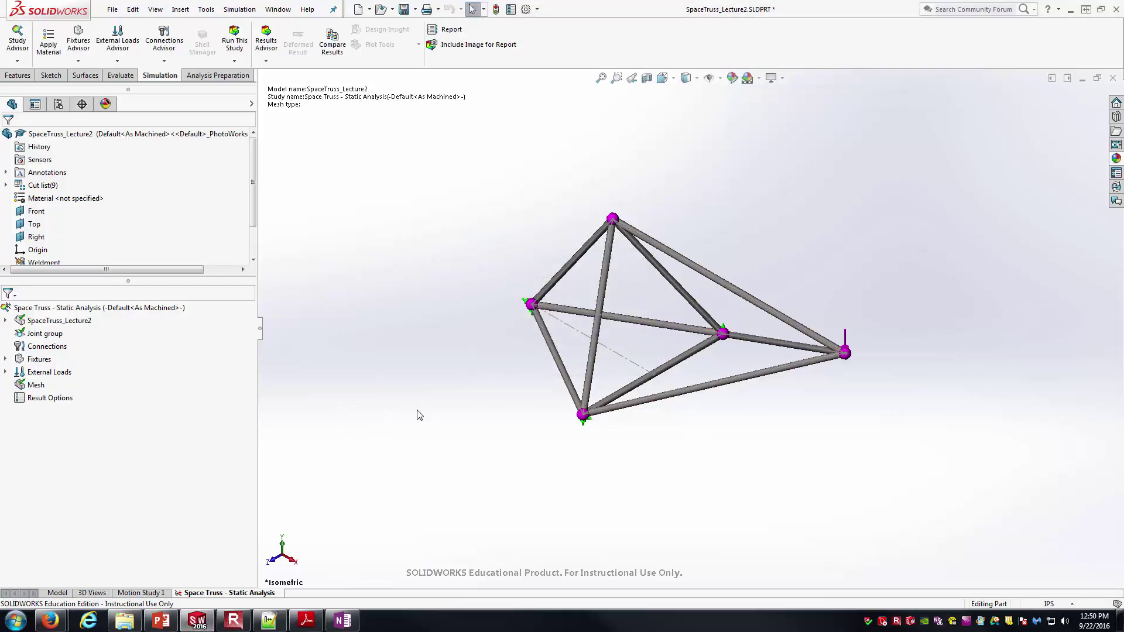
{"action": "right_click", "coordinate": [39, 389]}
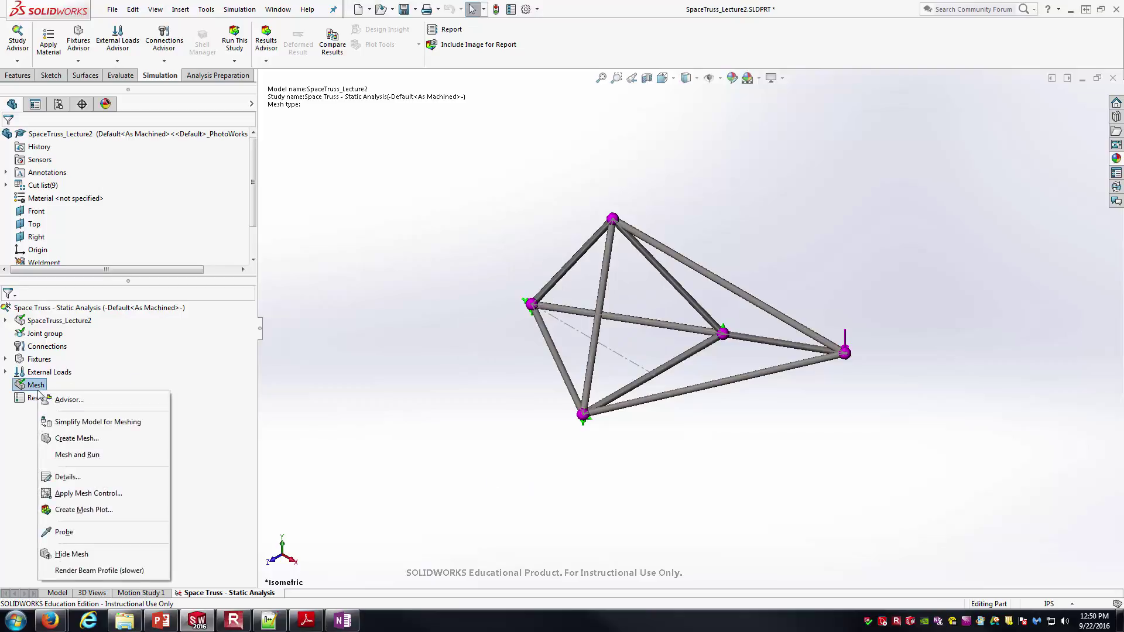
{"action": "left_click", "coordinate": [88, 476]}
{"action": "left_click_drag", "start_coordinate": [132, 20], "coordinate": [331, 189]}
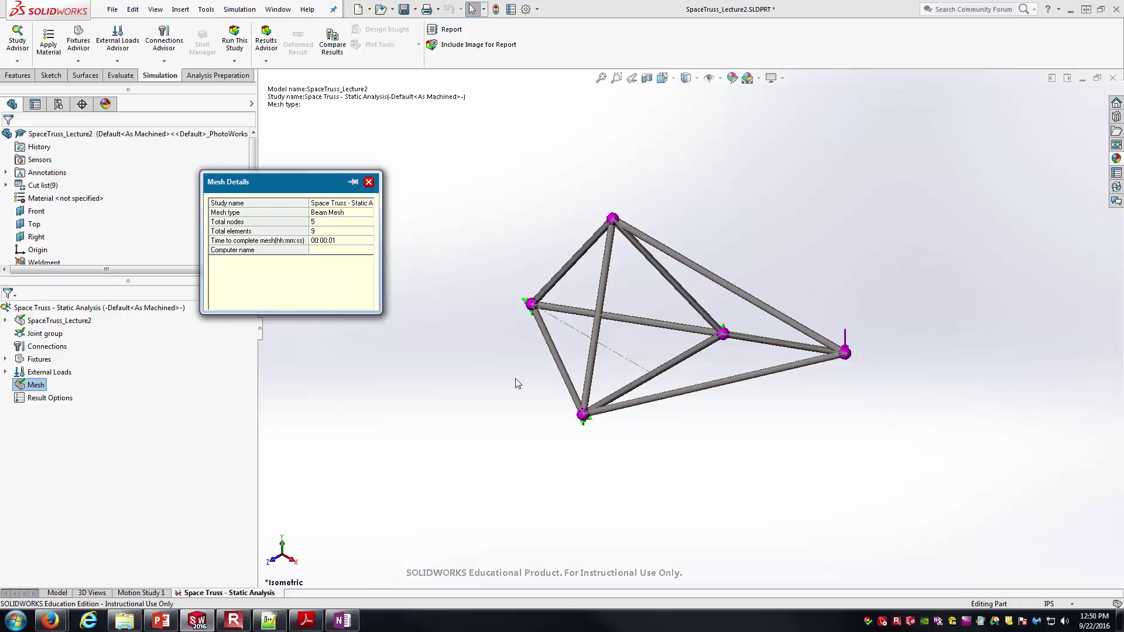
{"action": "left_click", "coordinate": [368, 182]}
Run the Space Truss static analysis study.
{"action": "middle_click_drag", "start_coordinate": [553, 444], "coordinate": [620, 404]}
{"action": "scroll", "coordinate": [679, 319], "scroll_direction": "down", "scroll_amount": 2}
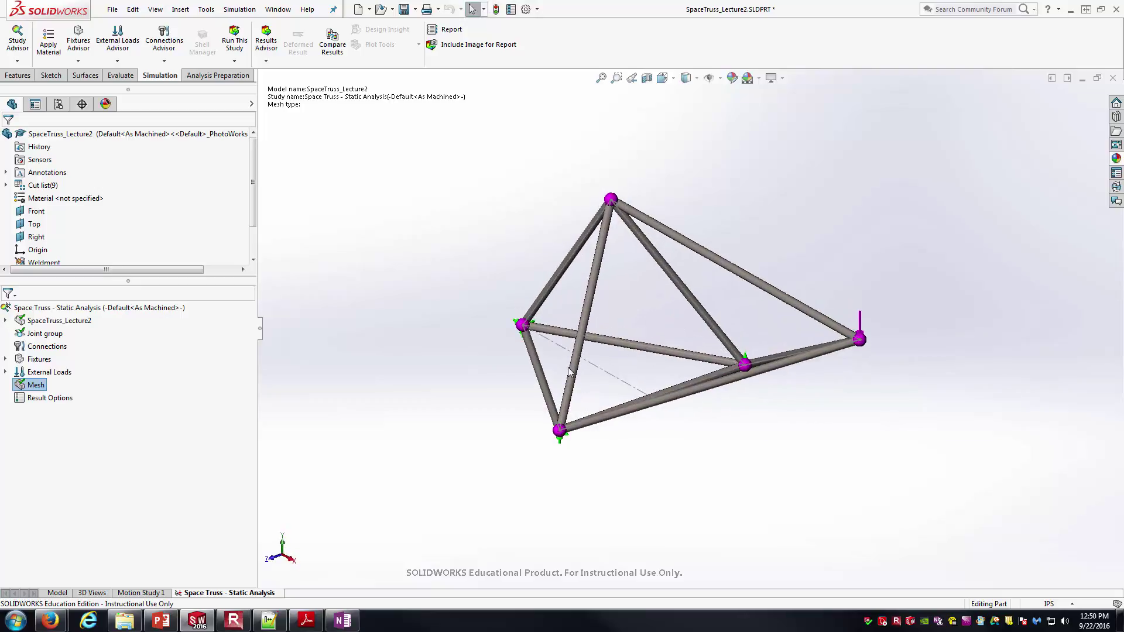
{"action": "left_click", "coordinate": [240, 44]}
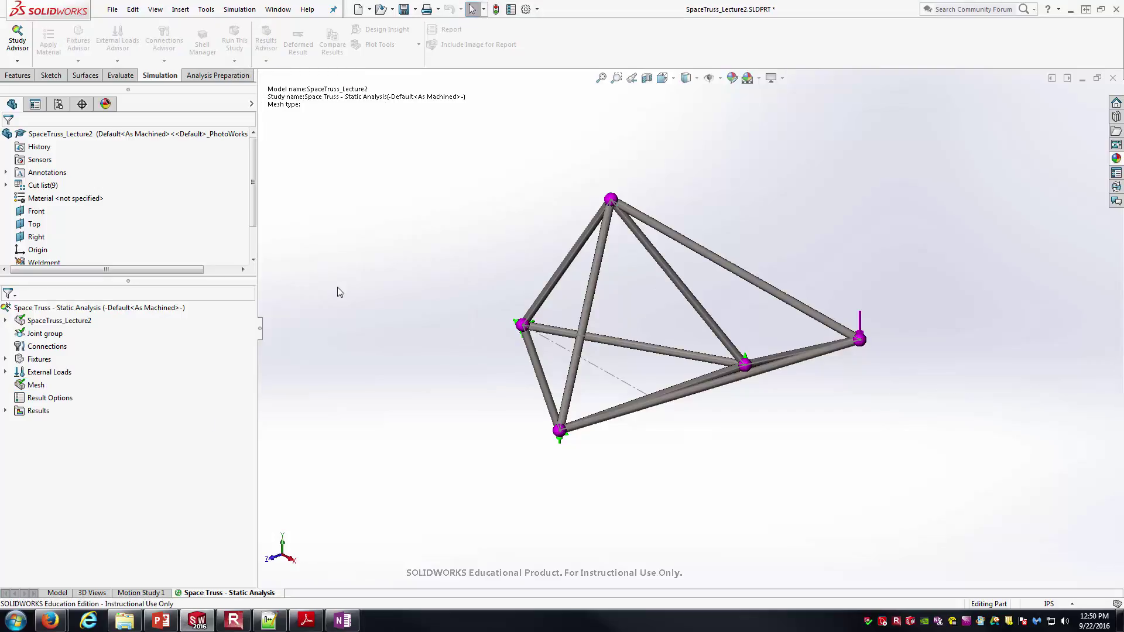
Inspect the deformed stress plot, move its plot details text clear of the overlaid feature tree, and collapse that tree.
{"action": "right_click_drag", "start_coordinate": [700, 131], "coordinate": [738, 118]}
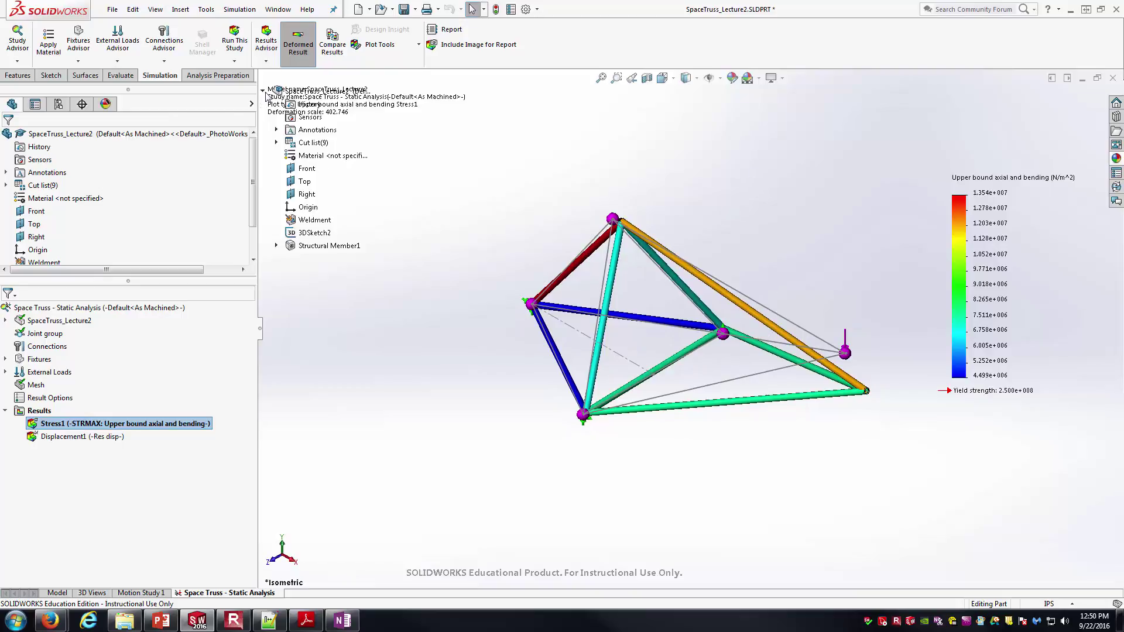
{"action": "middle_click_drag", "start_coordinate": [665, 283], "coordinate": [735, 244]}
{"action": "right_click_drag", "start_coordinate": [679, 133], "coordinate": [678, 127]}
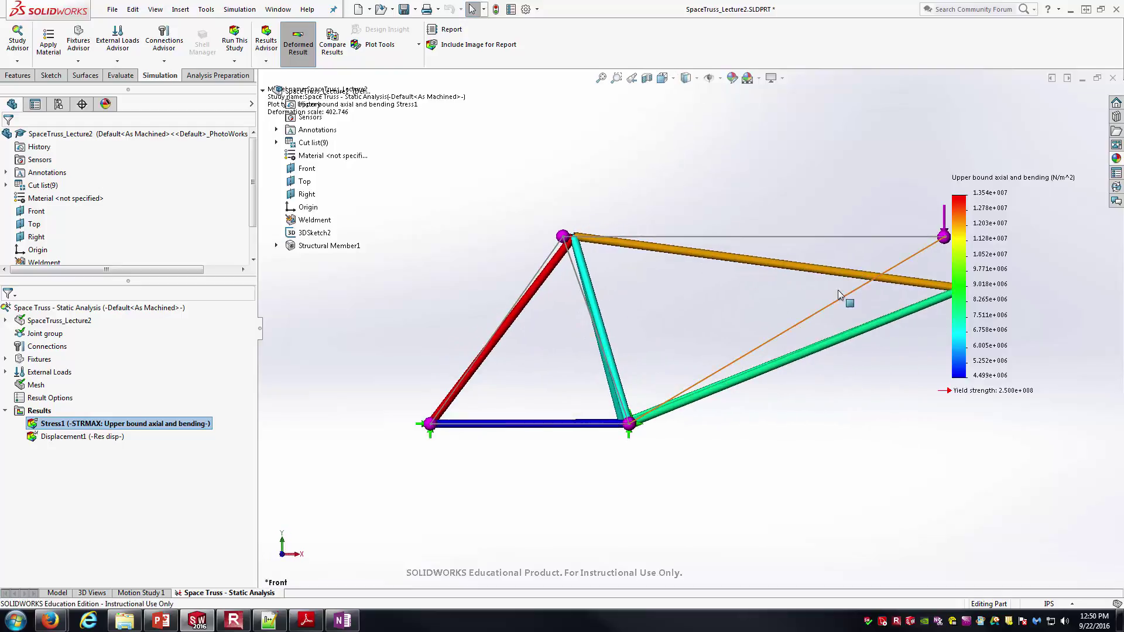
{"action": "key", "text": "ctrl+shift+z"}
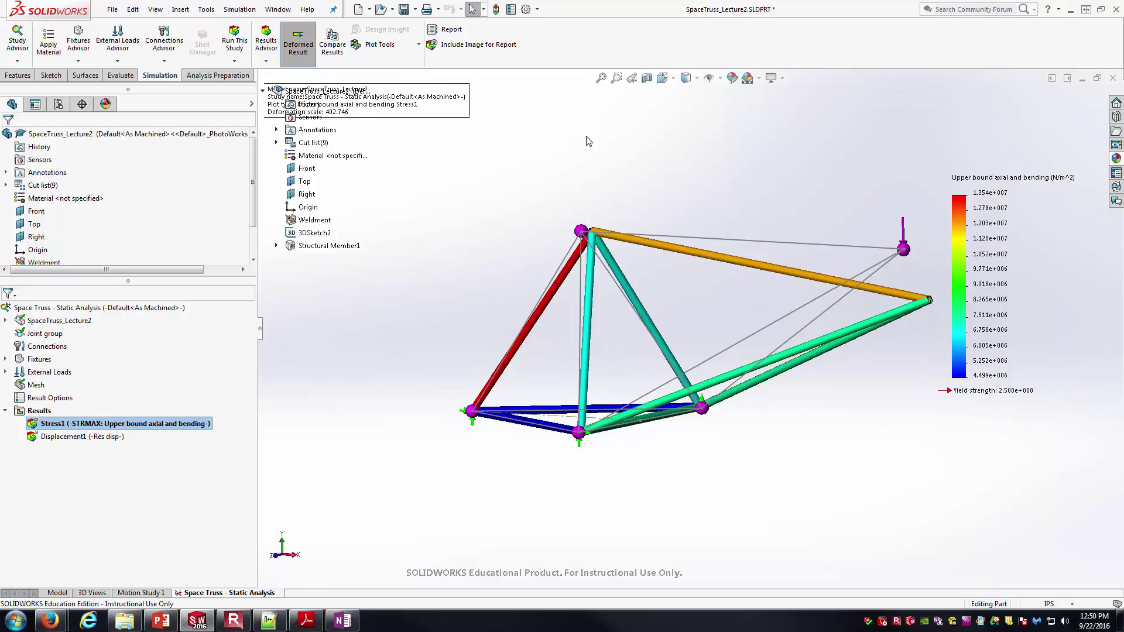
{"action": "left_click_drag", "start_coordinate": [359, 114], "coordinate": [605, 139]}
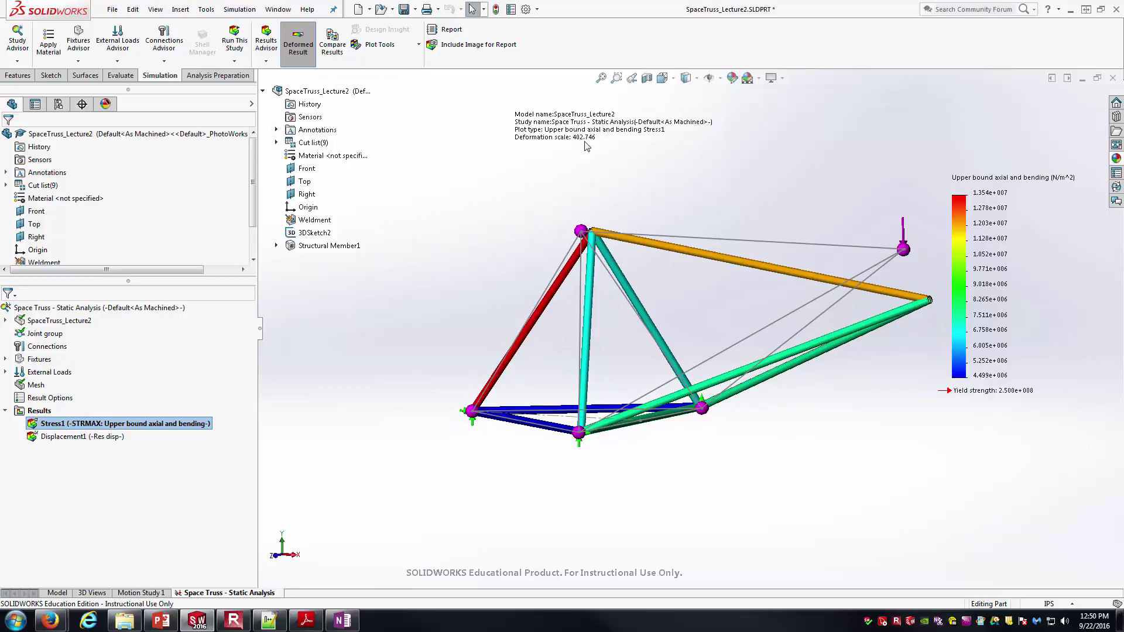
{"action": "left_click", "coordinate": [262, 92]}
{"action": "middle_click_drag", "start_coordinate": [599, 273], "coordinate": [772, 311]}
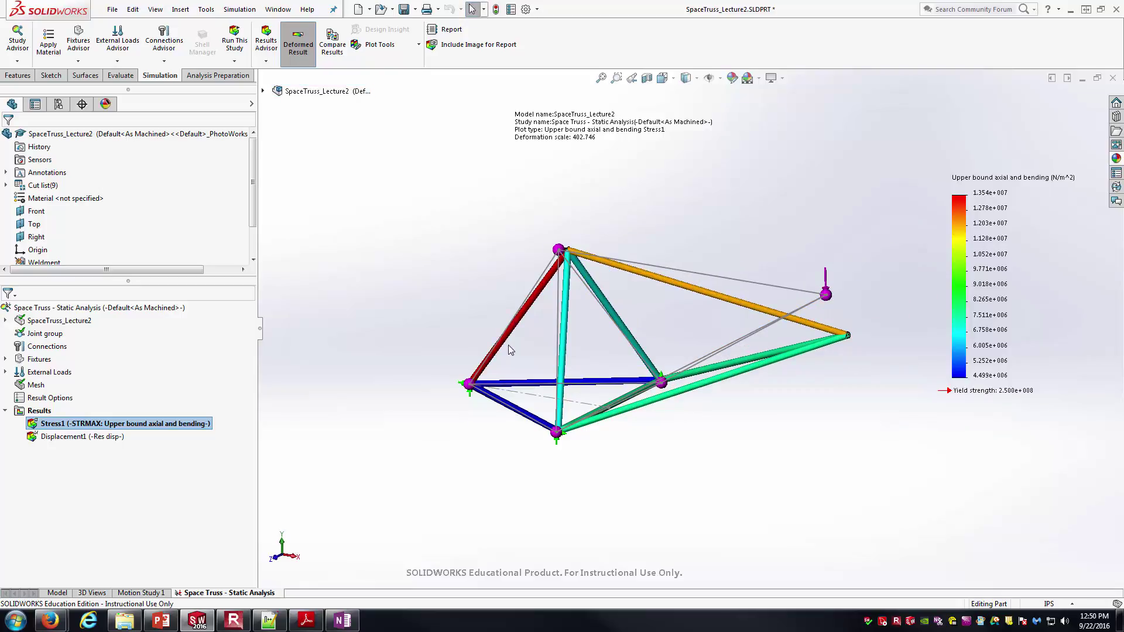
Redefine the stress plot to show axial stress in psi with the deformed shape at true scale.
{"action": "right_click", "coordinate": [189, 429]}
{"action": "left_click", "coordinate": [224, 225]}
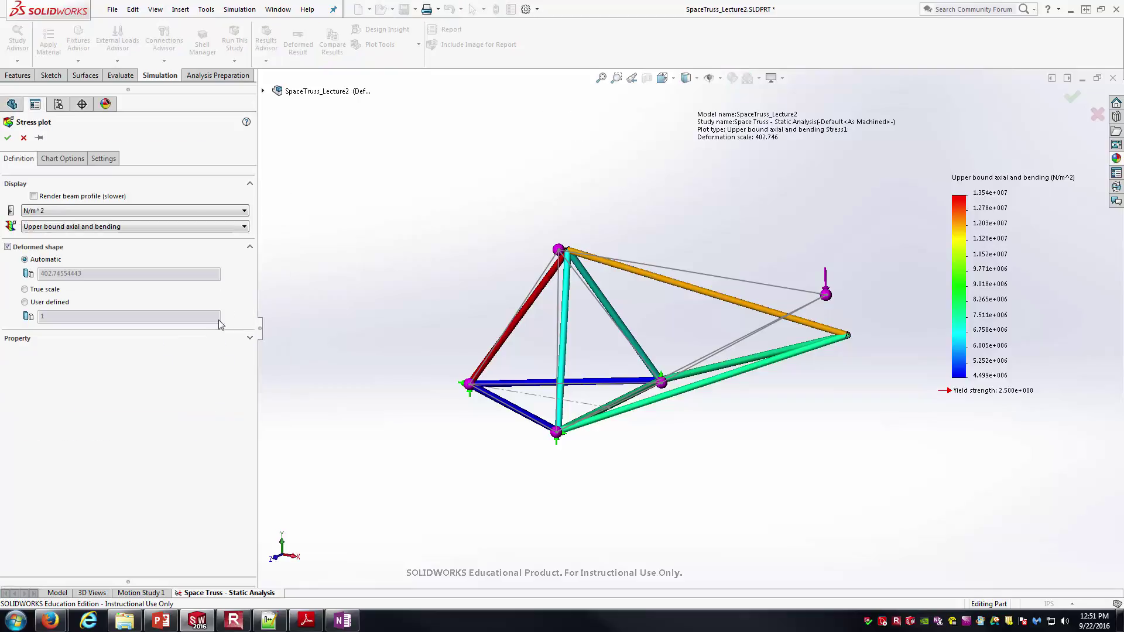
{"action": "left_click", "coordinate": [73, 229]}
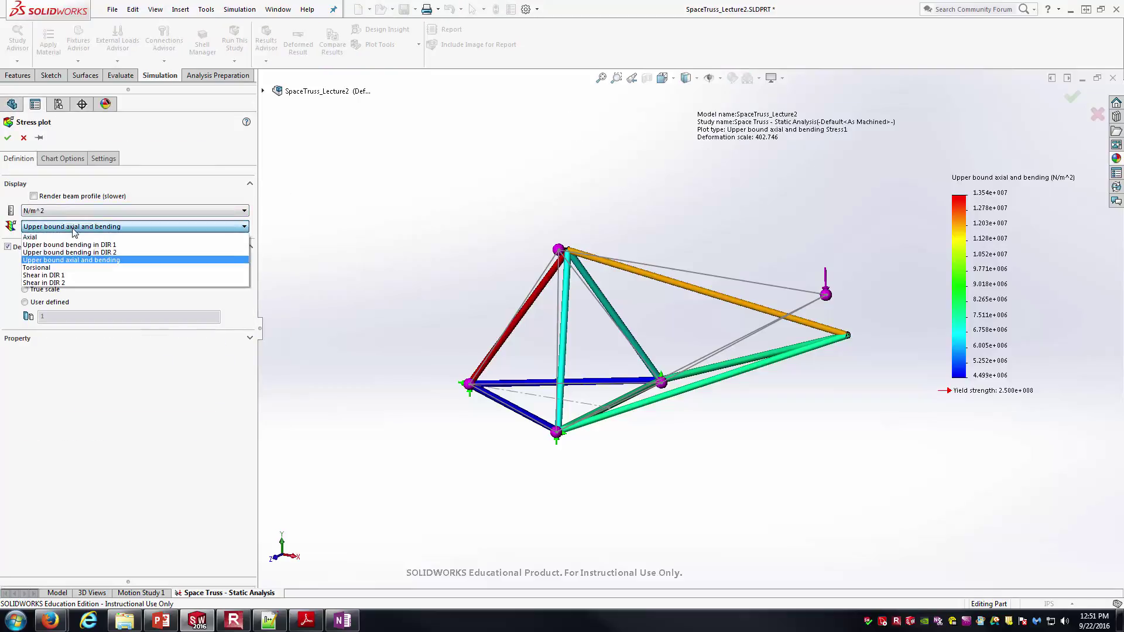
{"action": "left_click", "coordinate": [75, 232]}
{"action": "left_click", "coordinate": [85, 211]}
{"action": "left_click", "coordinate": [85, 230]}
{"action": "left_click", "coordinate": [43, 289]}
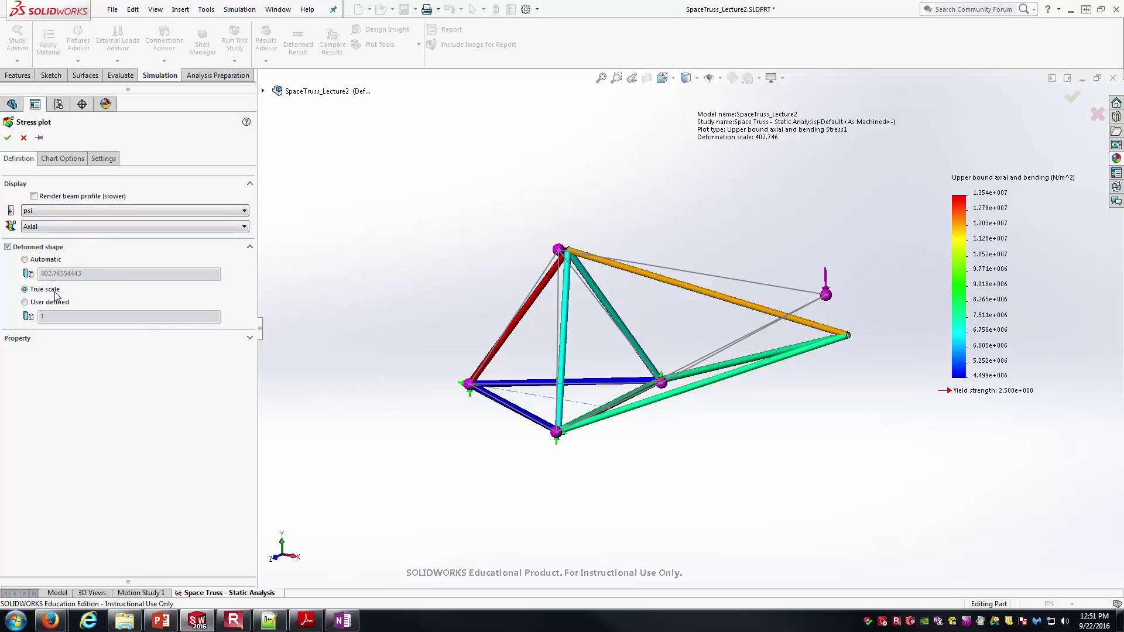
{"action": "left_click", "coordinate": [8, 137]}
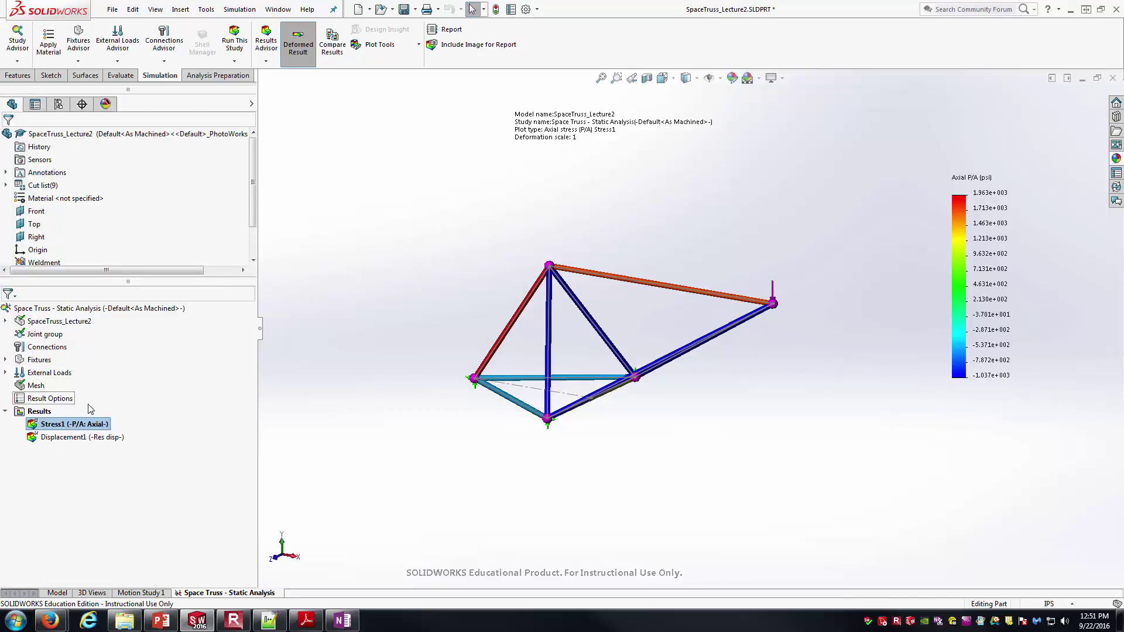
Format the axial stress legend as floating numbers with 0 decimal places, and show the truss in isometric view.
{"action": "right_click", "coordinate": [987, 248]}
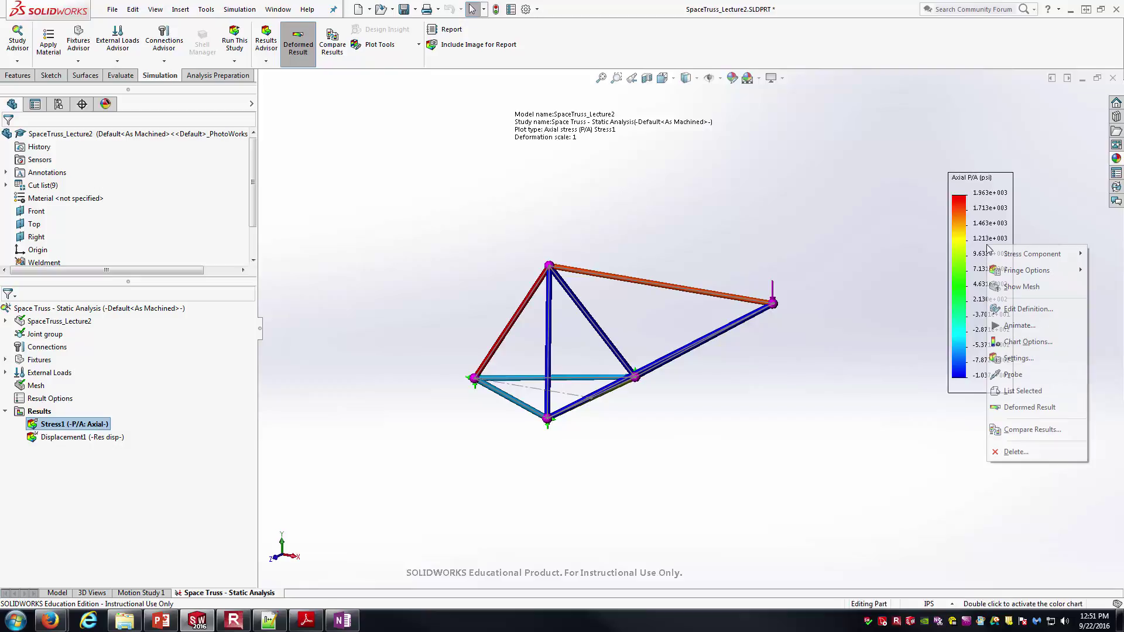
{"action": "left_click", "coordinate": [1025, 309]}
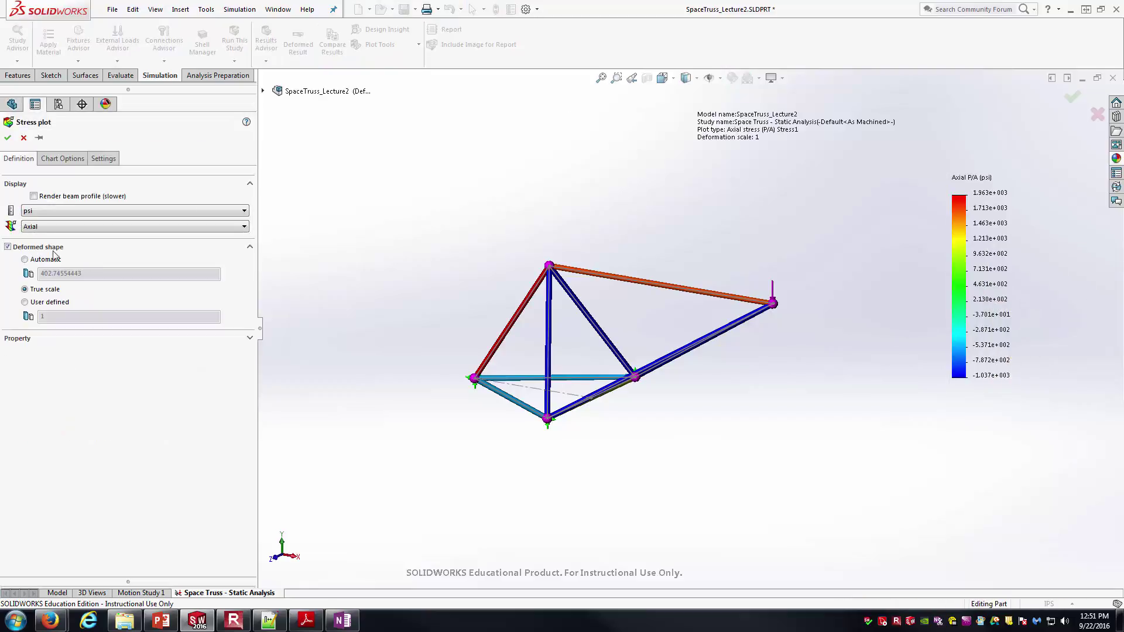
{"action": "left_click", "coordinate": [48, 161]}
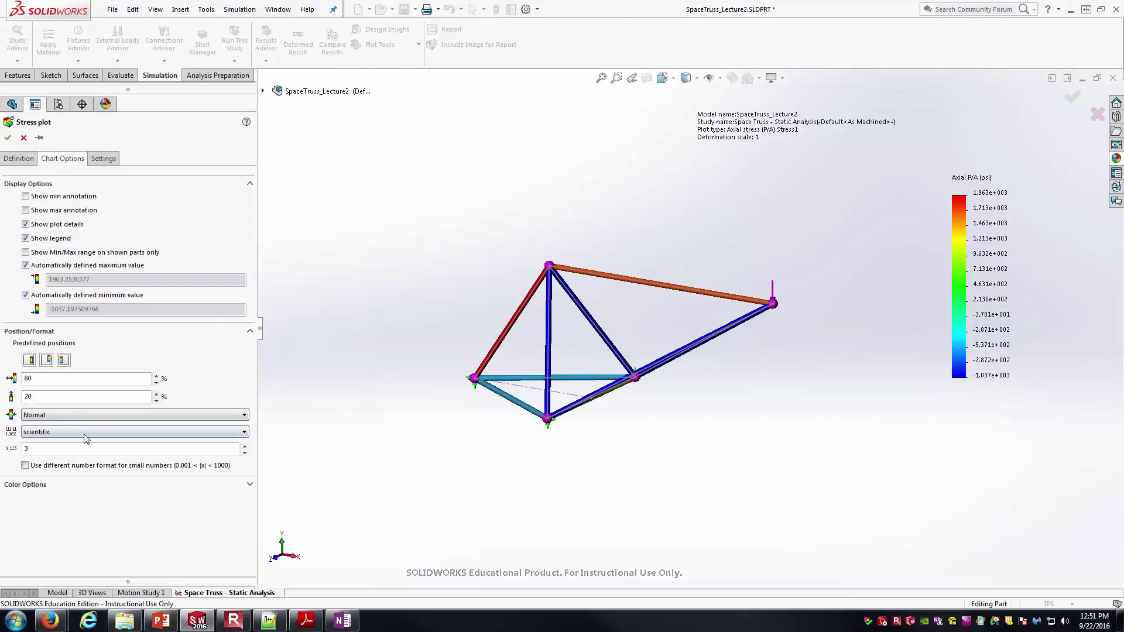
{"action": "left_click", "coordinate": [82, 433]}
{"action": "left_click", "coordinate": [83, 444]}
{"action": "left_click", "coordinate": [91, 432]}
{"action": "left_click", "coordinate": [93, 450]}
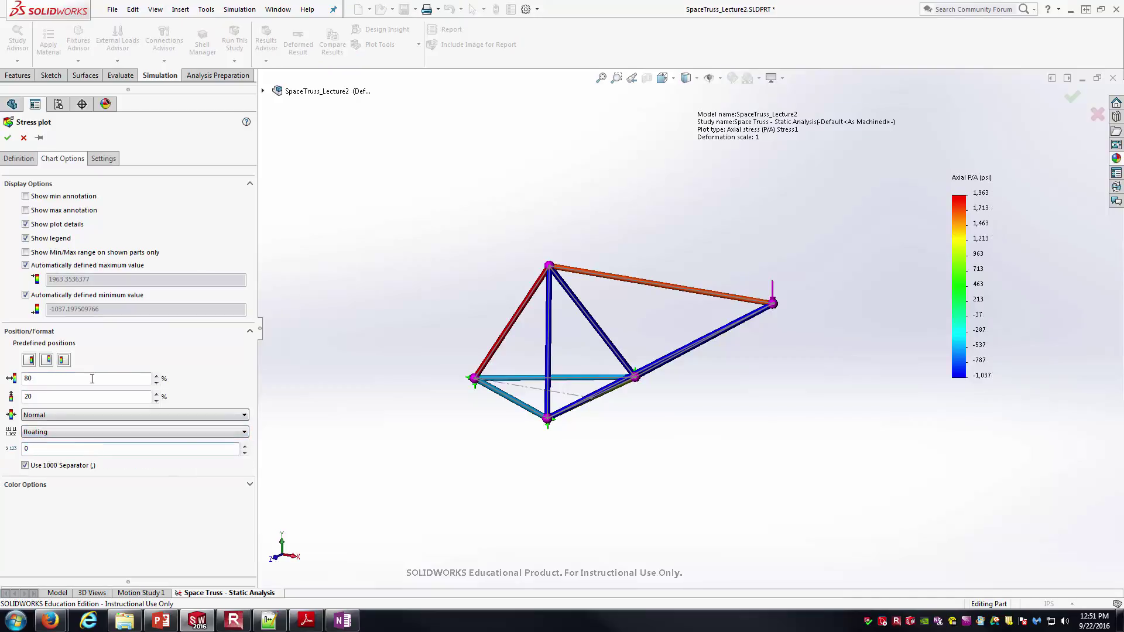
{"action": "left_click", "coordinate": [7, 138]}
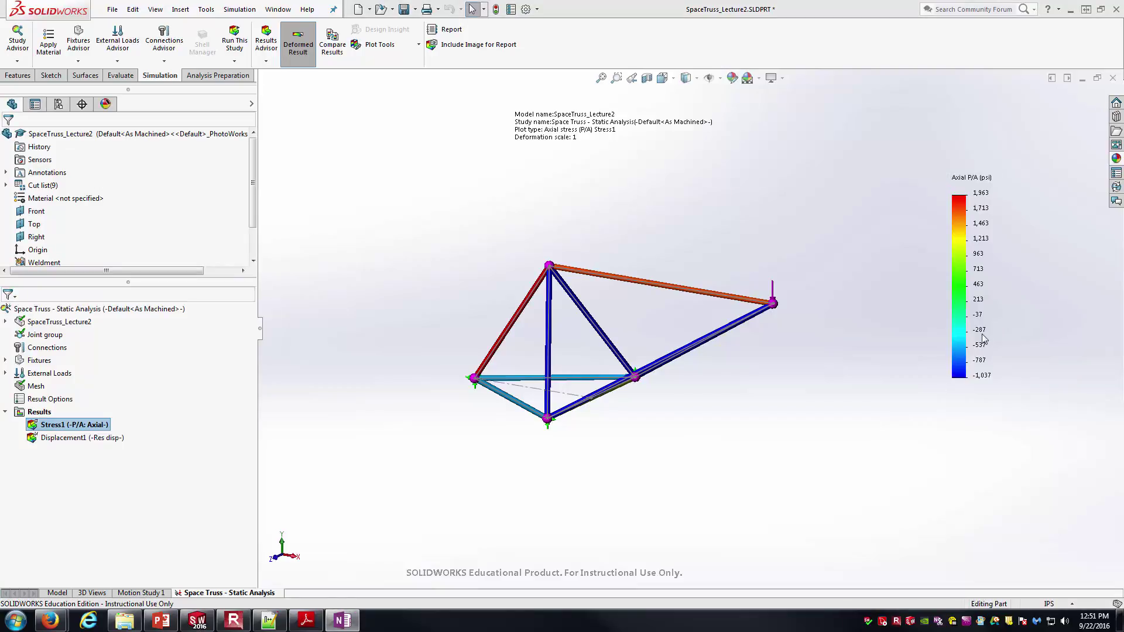
{"action": "key", "text": "ctrl+7"}
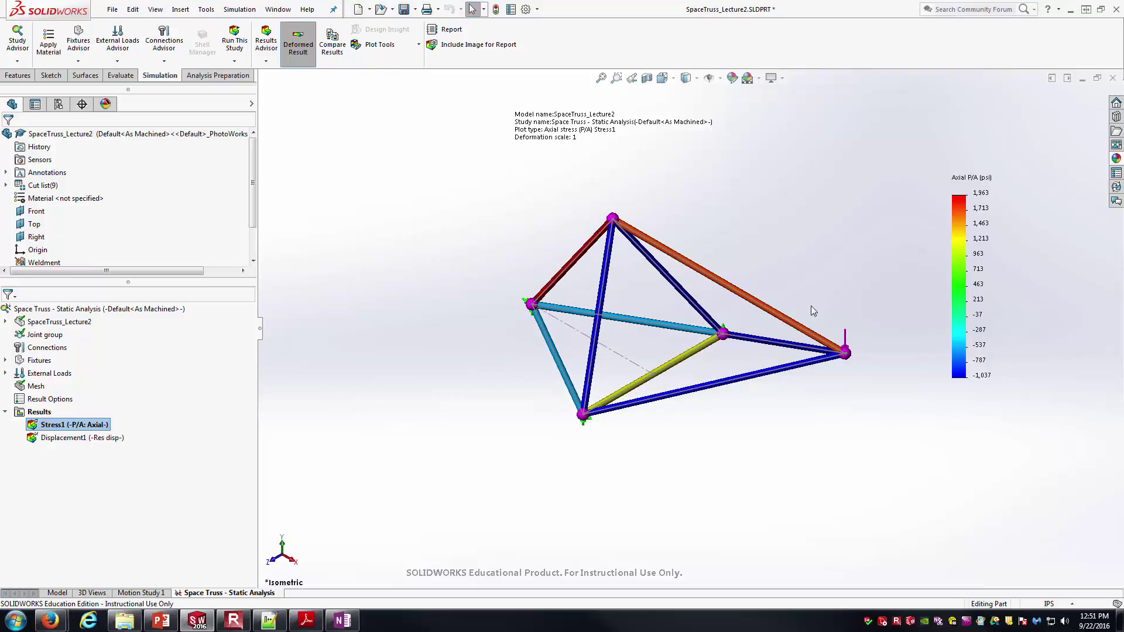
Probe the axial stress on the four members meeting at the apex joint, placing each callout clear of the truss, and close the probe.
{"action": "middle_click_drag", "start_coordinate": [835, 277], "coordinate": [774, 298], "text": "ctrl"}
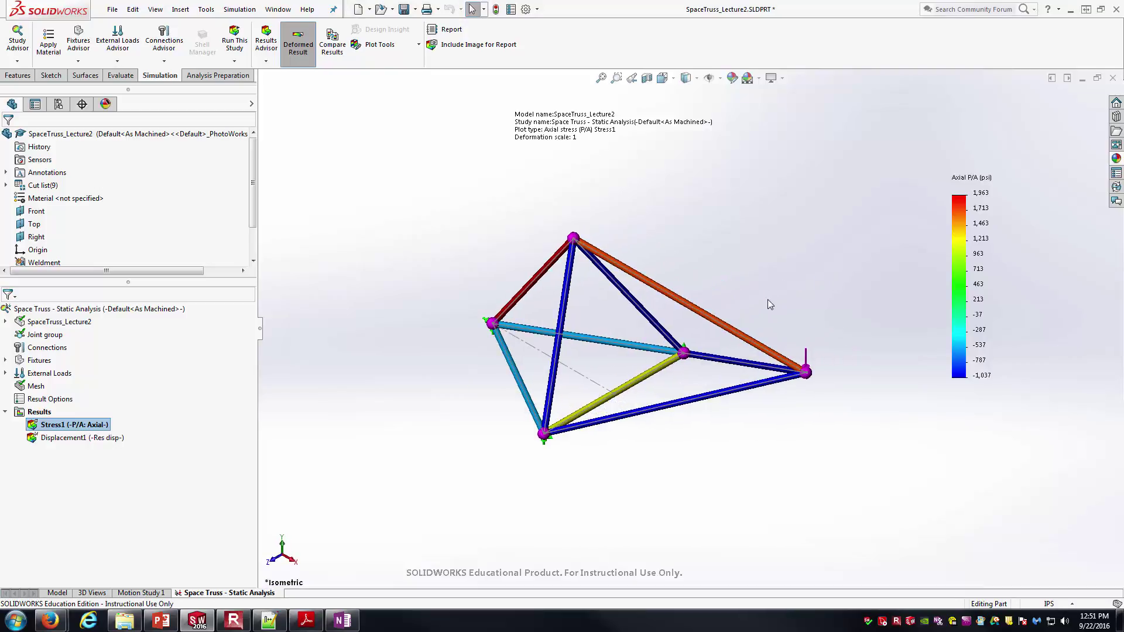
{"action": "right_click", "coordinate": [66, 427]}
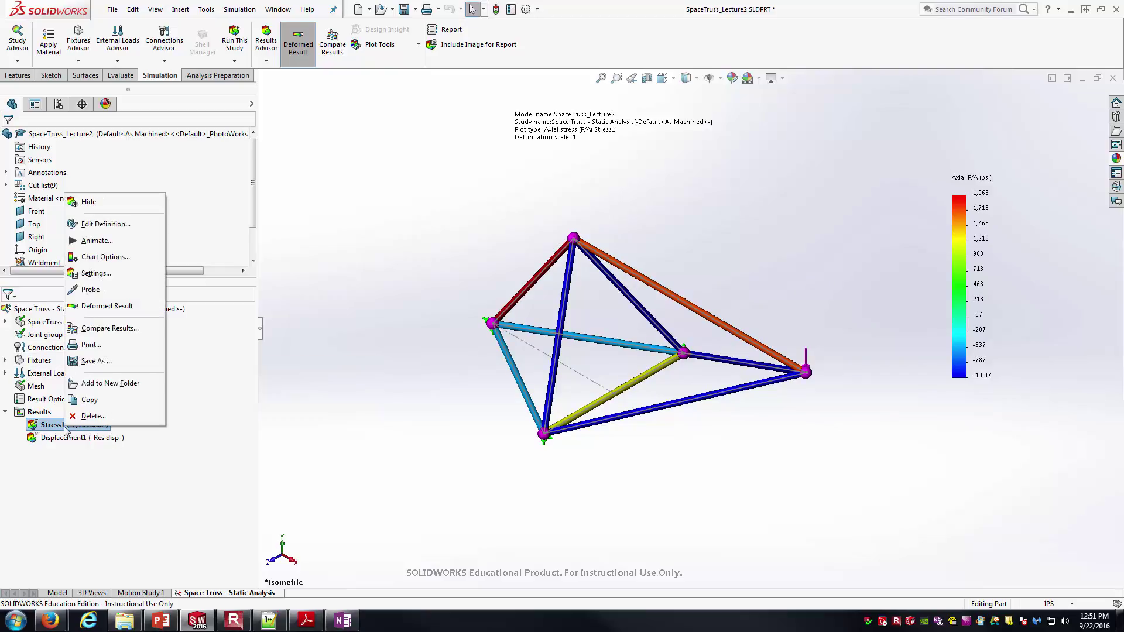
{"action": "left_click", "coordinate": [91, 289]}
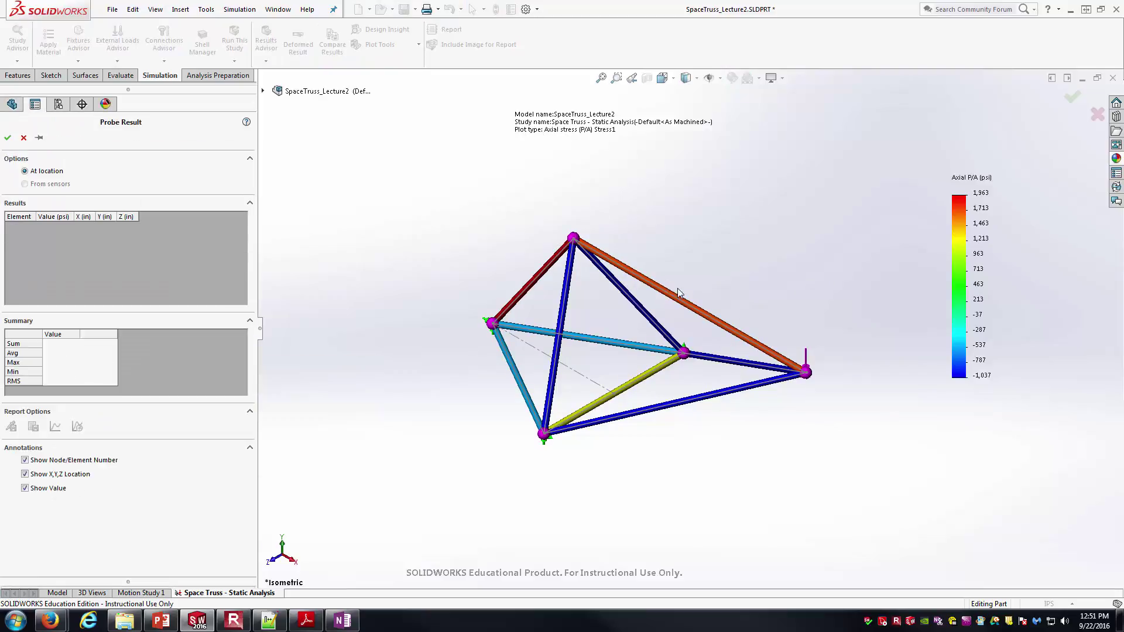
{"action": "left_click", "coordinate": [679, 299]}
{"action": "left_click_drag", "start_coordinate": [745, 312], "coordinate": [811, 230]}
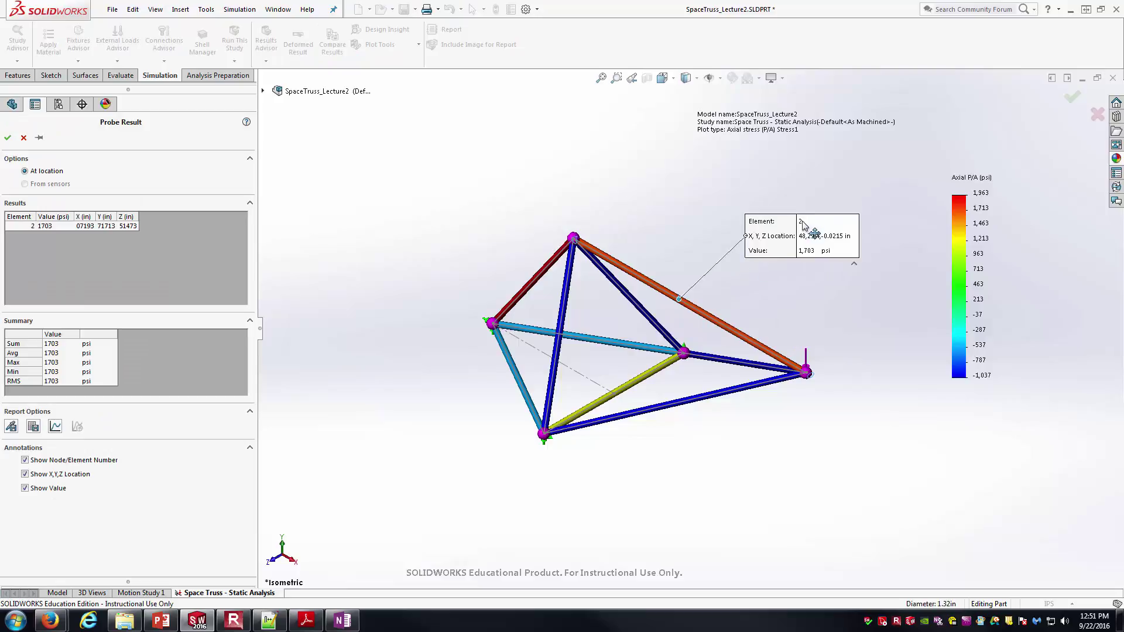
{"action": "left_click", "coordinate": [641, 310]}
{"action": "left_click_drag", "start_coordinate": [642, 314], "coordinate": [652, 159]}
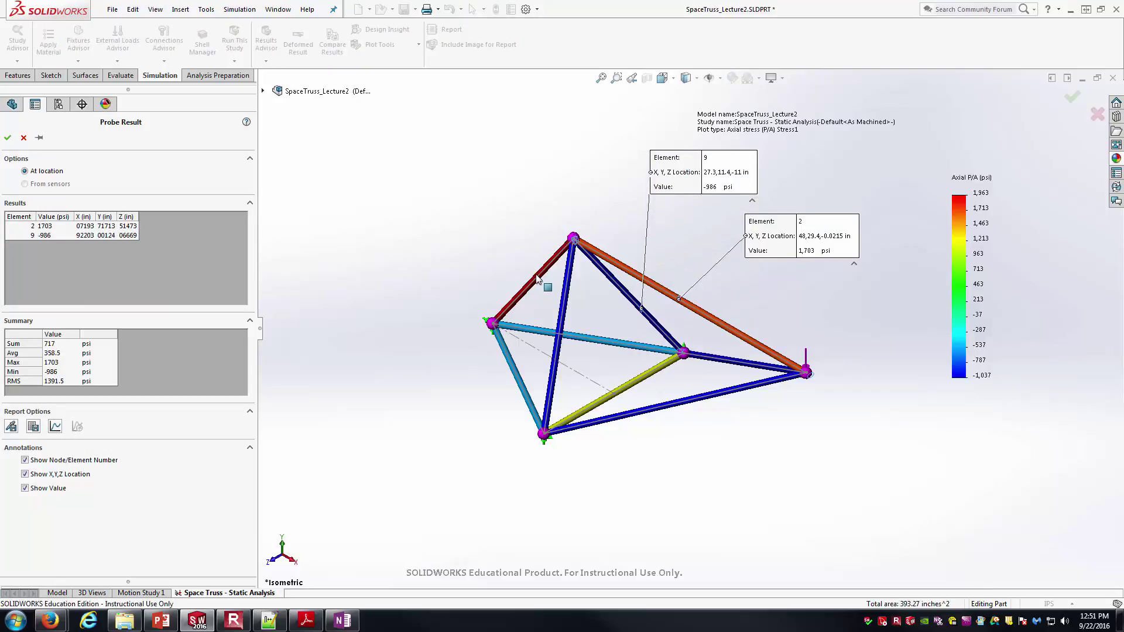
{"action": "left_click", "coordinate": [537, 274]}
{"action": "left_click_drag", "start_coordinate": [571, 297], "coordinate": [445, 195]}
{"action": "left_click", "coordinate": [560, 332]}
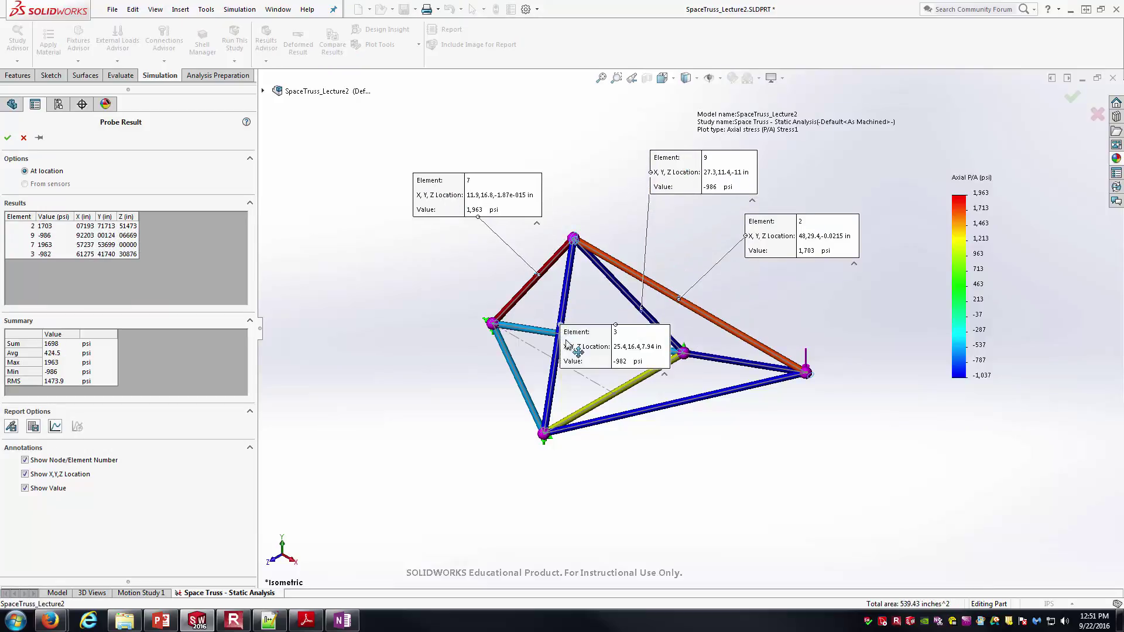
{"action": "left_click_drag", "start_coordinate": [570, 350], "coordinate": [362, 310]}
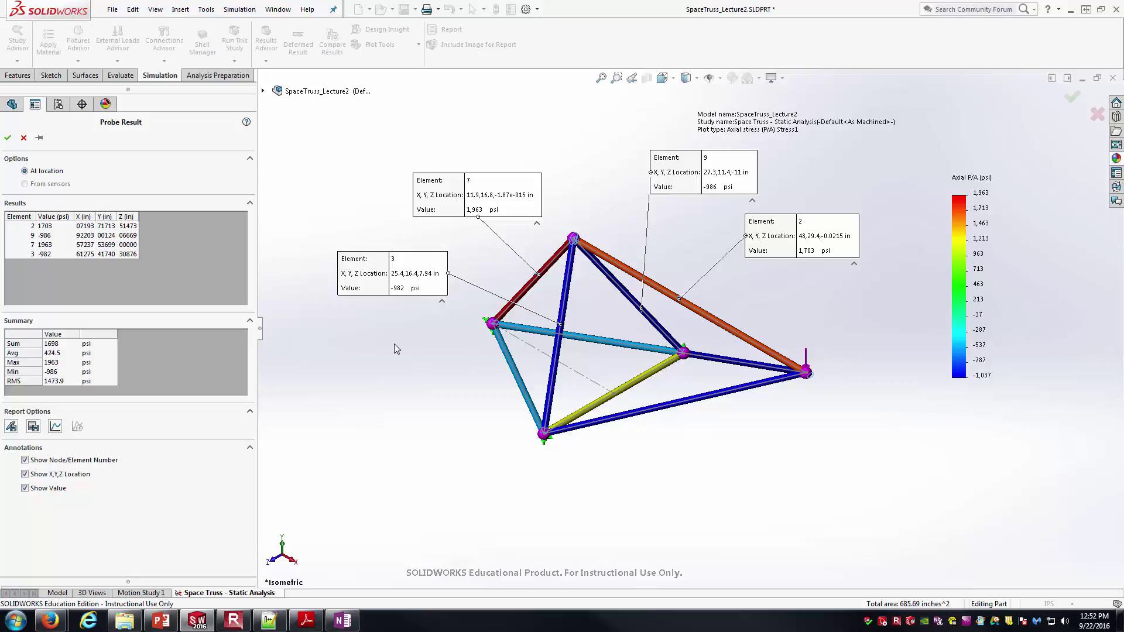
{"action": "left_click", "coordinate": [8, 138]}
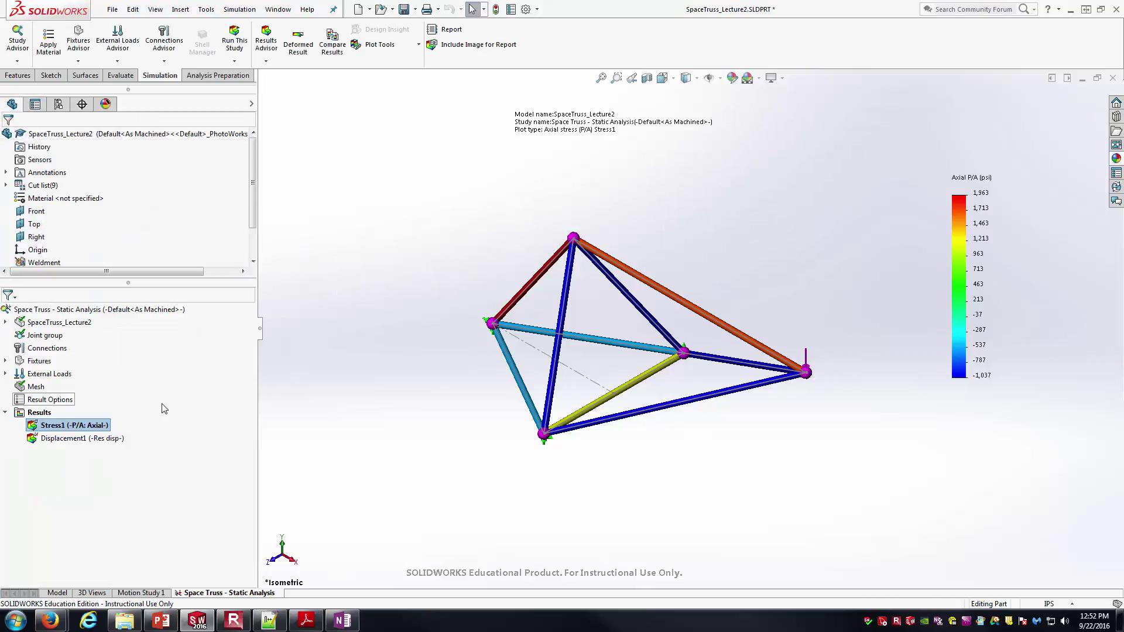
Display the resultant displacement plot, inspect the deformed truss from different angles, and switch back to the axial stress plot.
{"action": "double_click", "coordinate": [117, 438]}
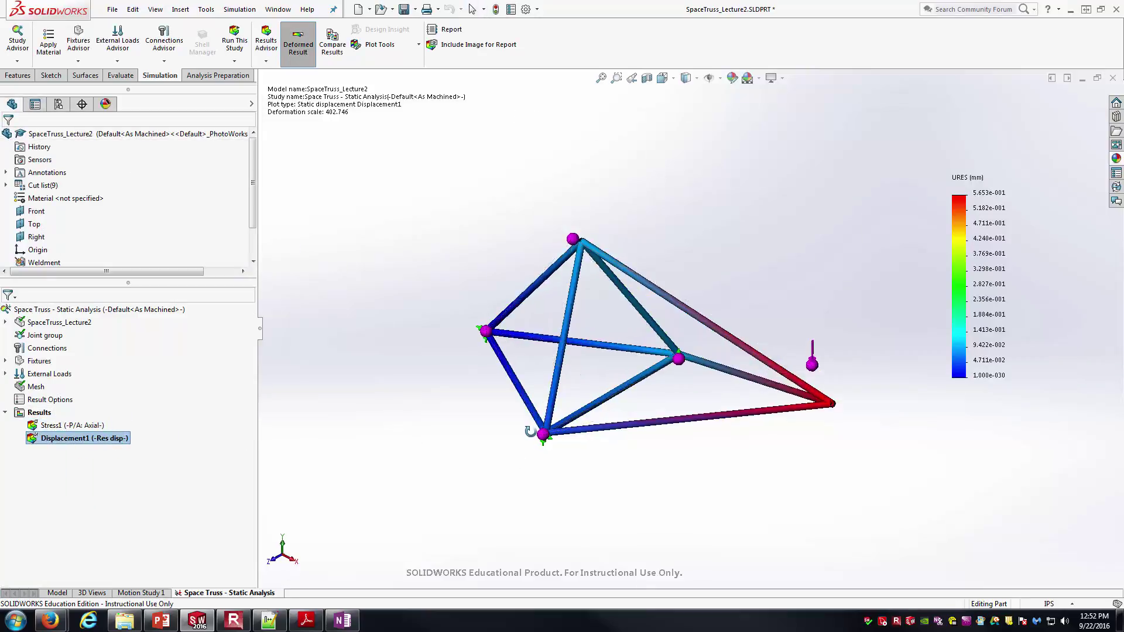
{"action": "middle_click_drag", "start_coordinate": [534, 416], "coordinate": [587, 399]}
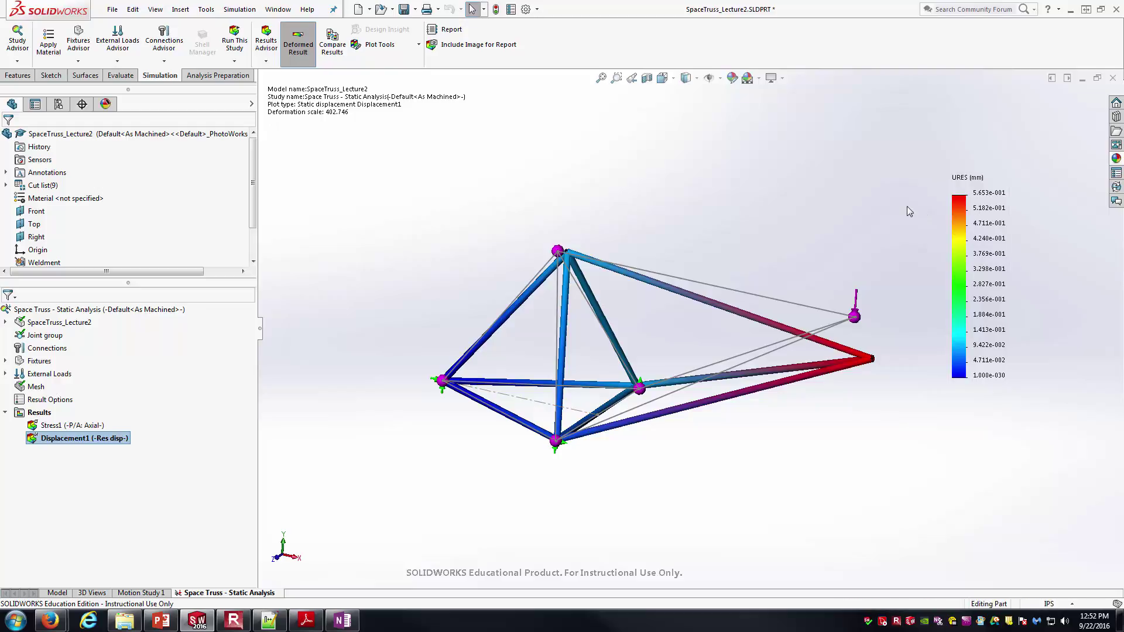
{"action": "key", "text": "ctrl+7"}
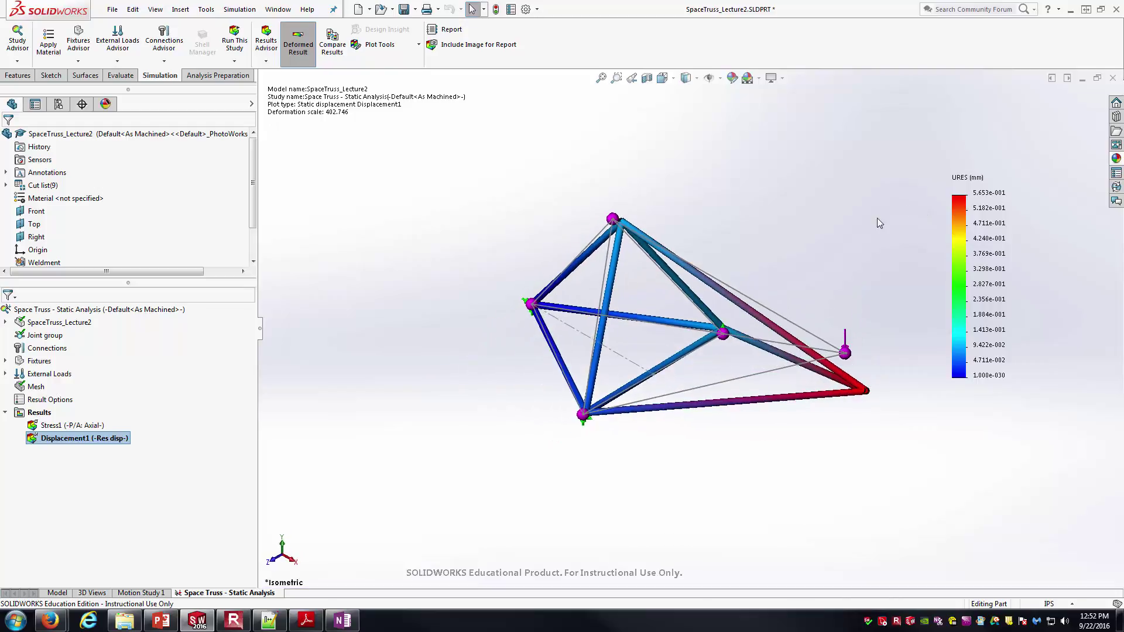
{"action": "middle_click_drag", "start_coordinate": [596, 385], "coordinate": [608, 367]}
{"action": "double_click", "coordinate": [74, 425]}
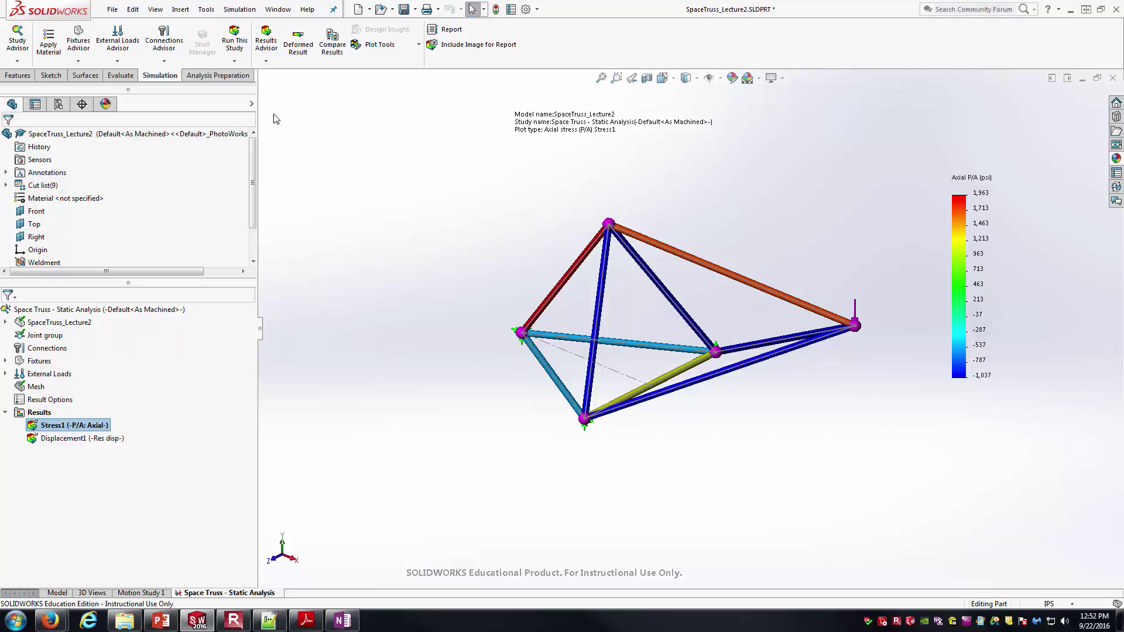
Open the result force listing for the study's reaction forces with units set to English (IPS).
{"action": "left_click", "coordinate": [265, 62]}
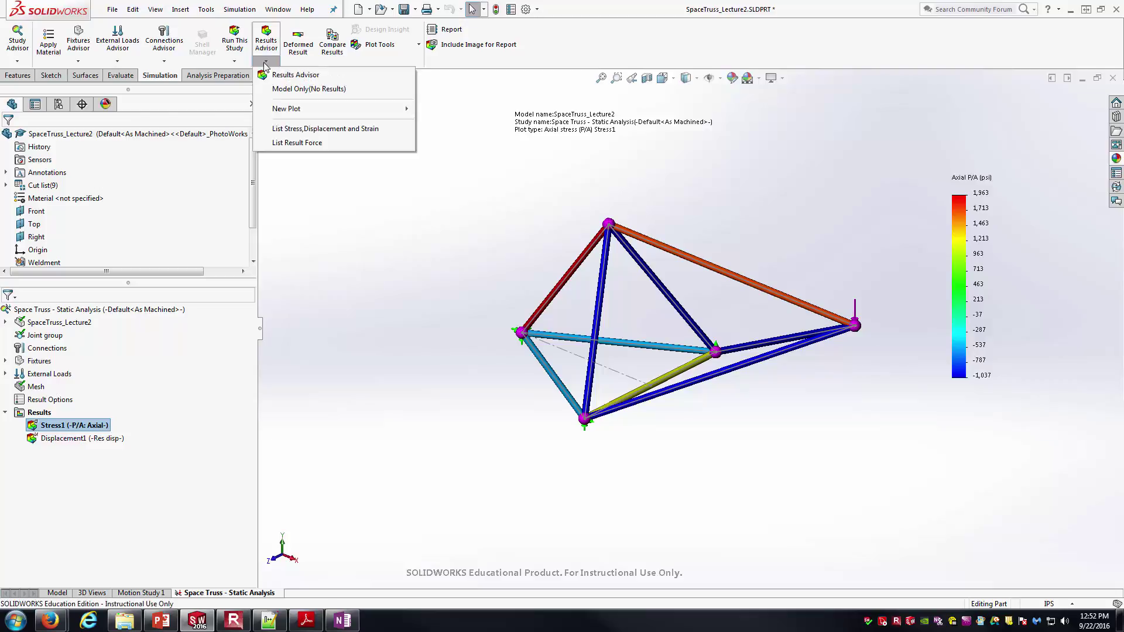
{"action": "left_click", "coordinate": [264, 61]}
{"action": "left_click", "coordinate": [265, 62]}
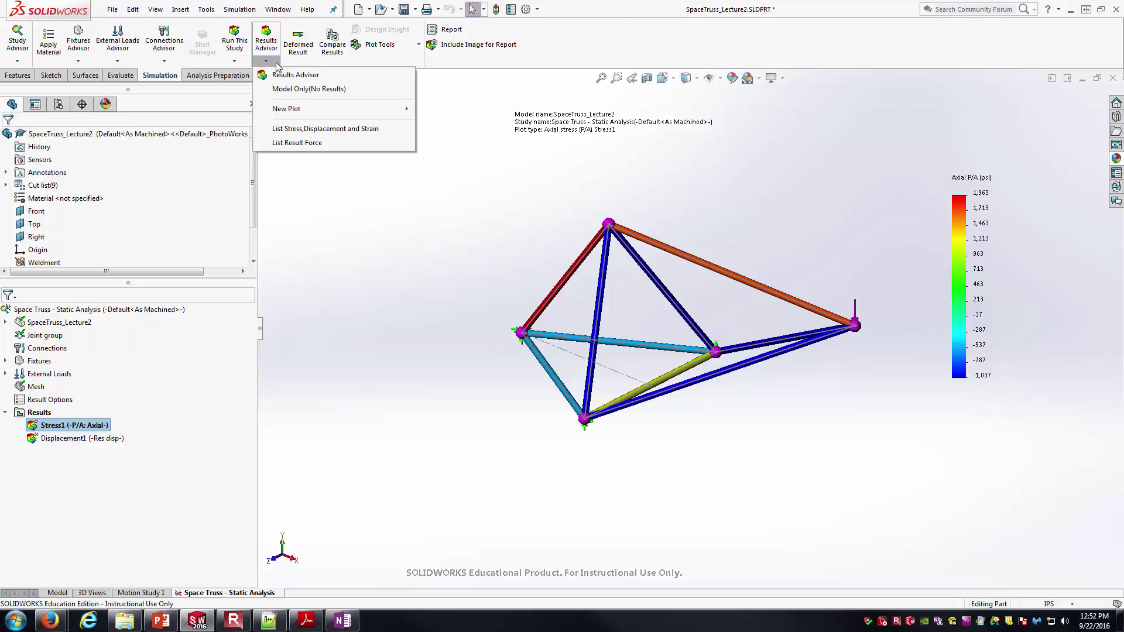
{"action": "left_click", "coordinate": [307, 143]}
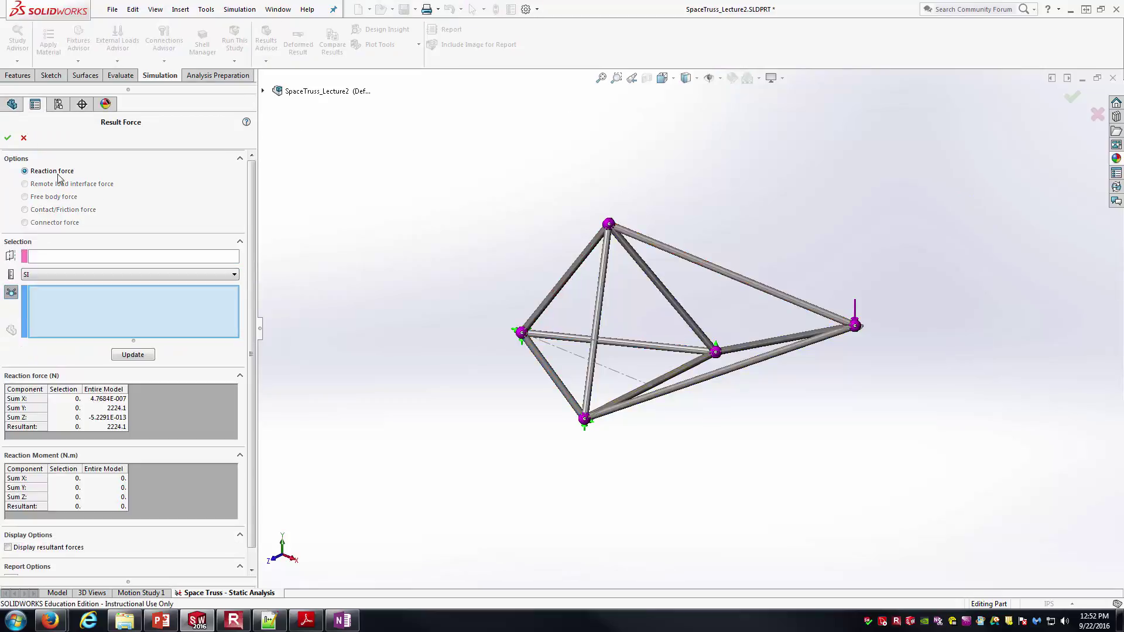
{"action": "left_click", "coordinate": [102, 275]}
{"action": "left_click", "coordinate": [101, 290]}
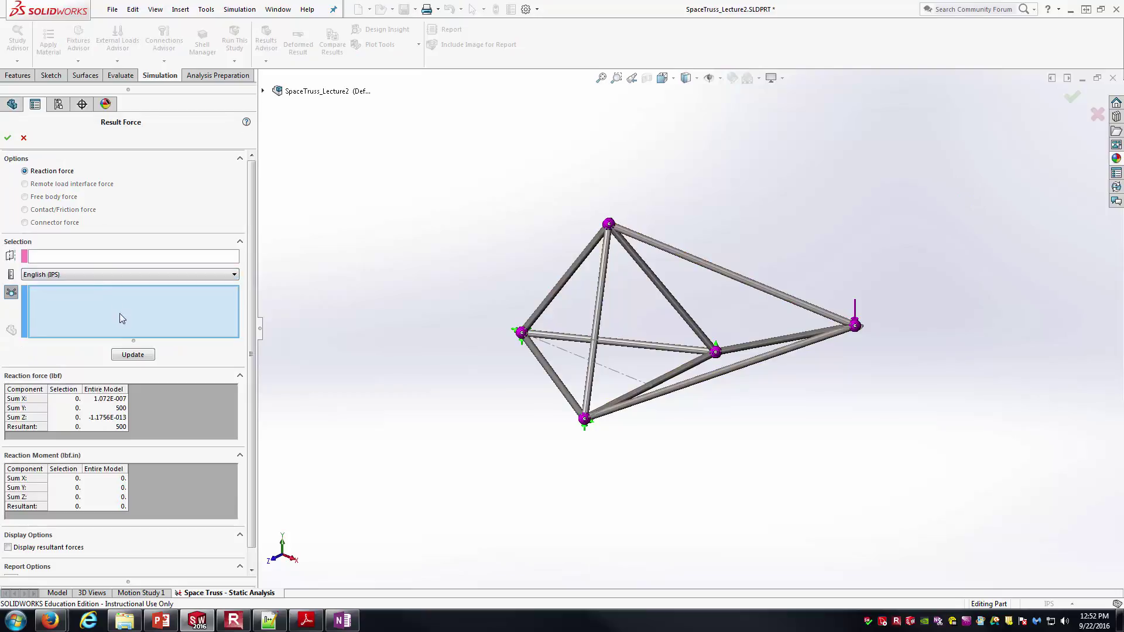
List the reaction forces at the three supported base joints and place their callouts clear of the truss.
{"action": "left_click", "coordinate": [584, 419]}
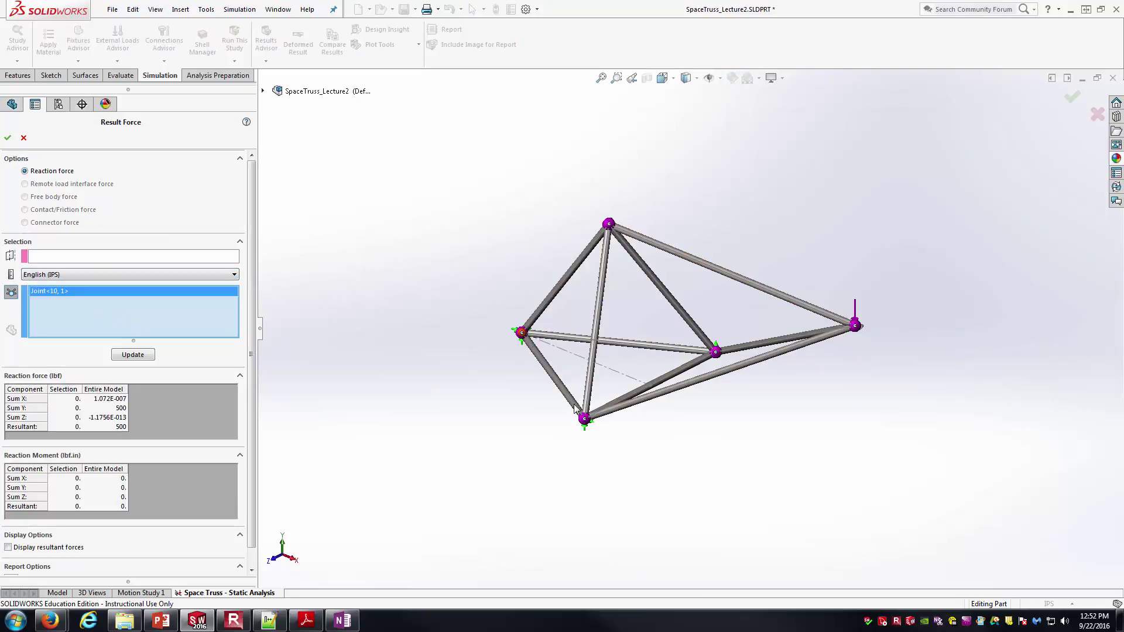
{"action": "left_click", "coordinate": [585, 421]}
{"action": "left_click", "coordinate": [715, 352]}
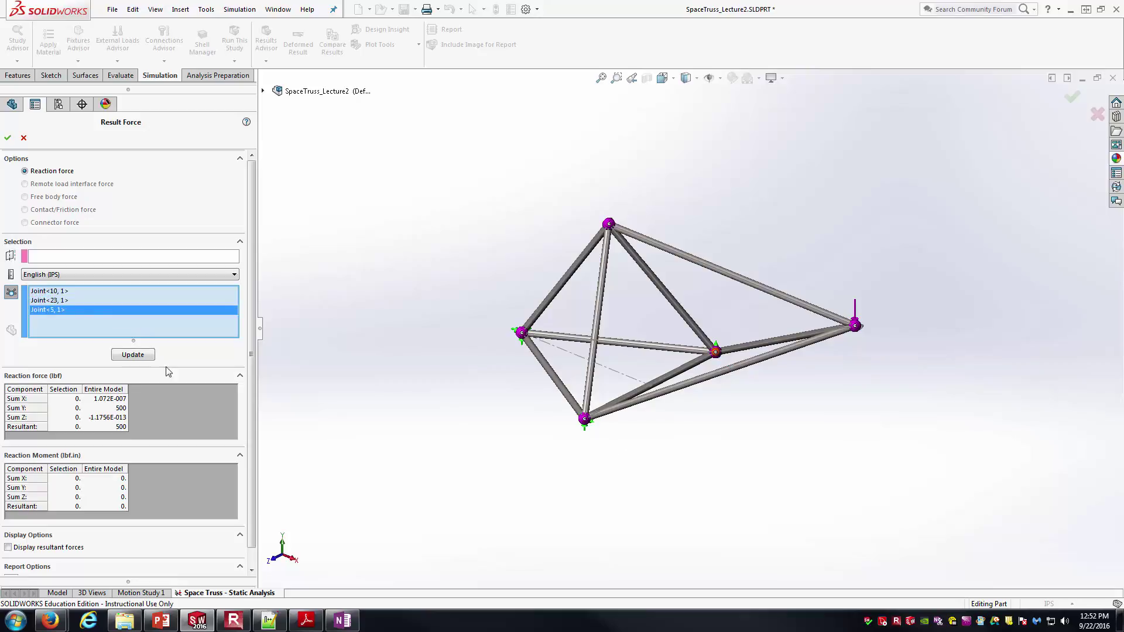
{"action": "left_click", "coordinate": [140, 355]}
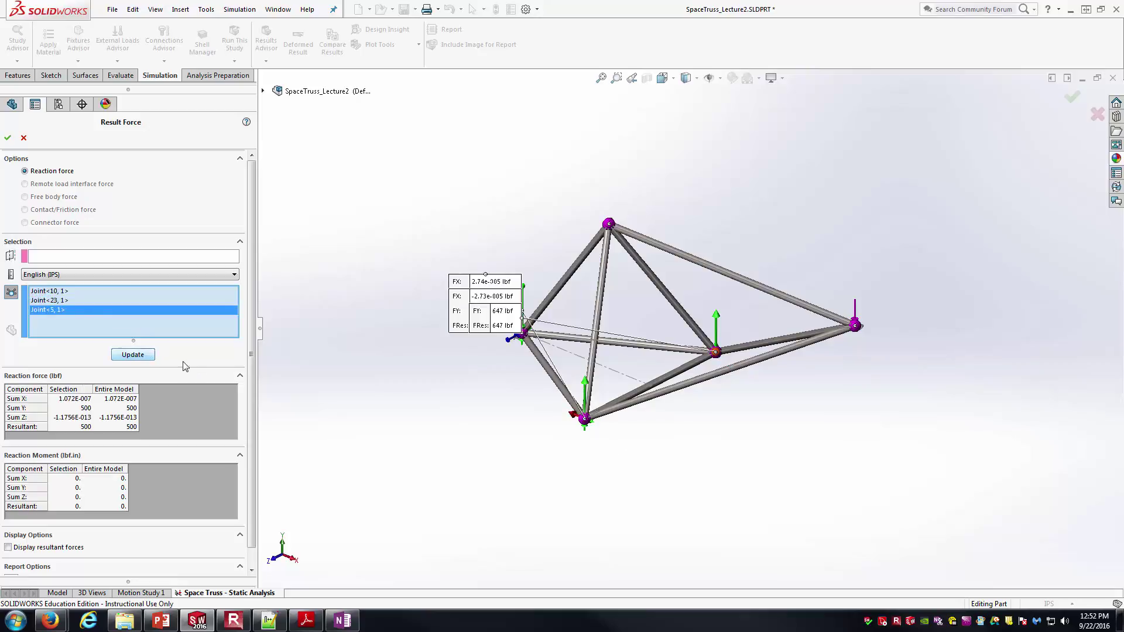
{"action": "mouse_move", "coordinate": [484, 323]}
{"action": "left_mouse_down"}
{"action": "mouse_move", "coordinate": [639, 501]}
{"action": "mouse_move", "coordinate": [325, 330]}
{"action": "mouse_move", "coordinate": [357, 242]}
{"action": "mouse_move", "coordinate": [468, 487]}
{"action": "mouse_move", "coordinate": [472, 524]}
{"action": "mouse_move", "coordinate": [835, 371]}
{"action": "mouse_move", "coordinate": [885, 431]}
{"action": "left_mouse_up"}
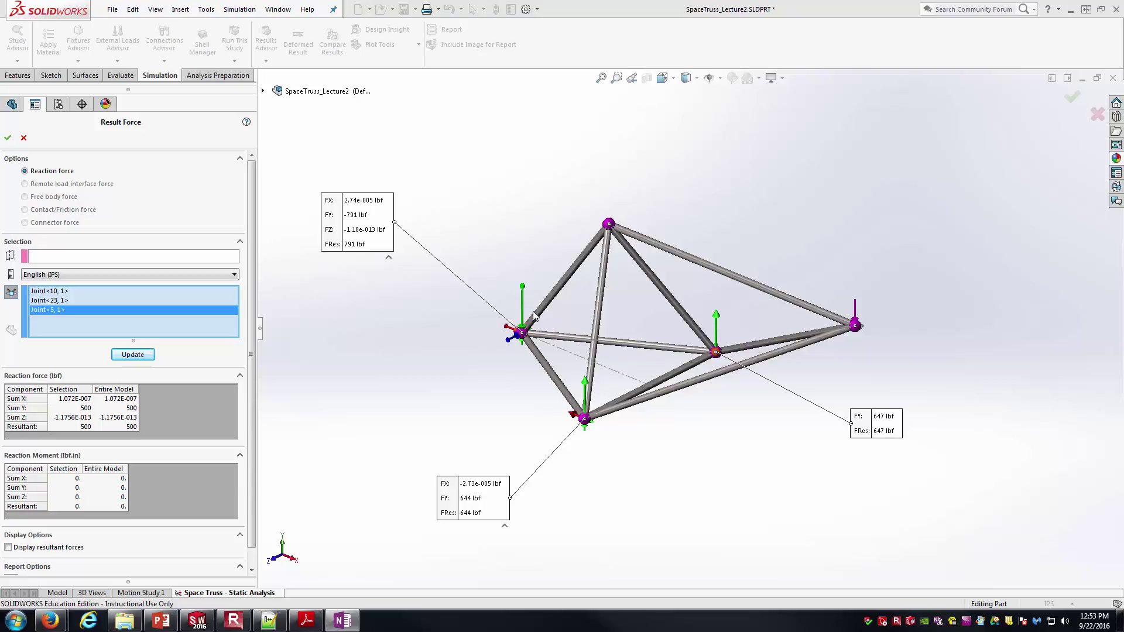
Examine the reaction force arrows at the supports from several angles, close the result force listing and restore the isometric view.
{"action": "middle_click_drag", "start_coordinate": [597, 389], "coordinate": [597, 380]}
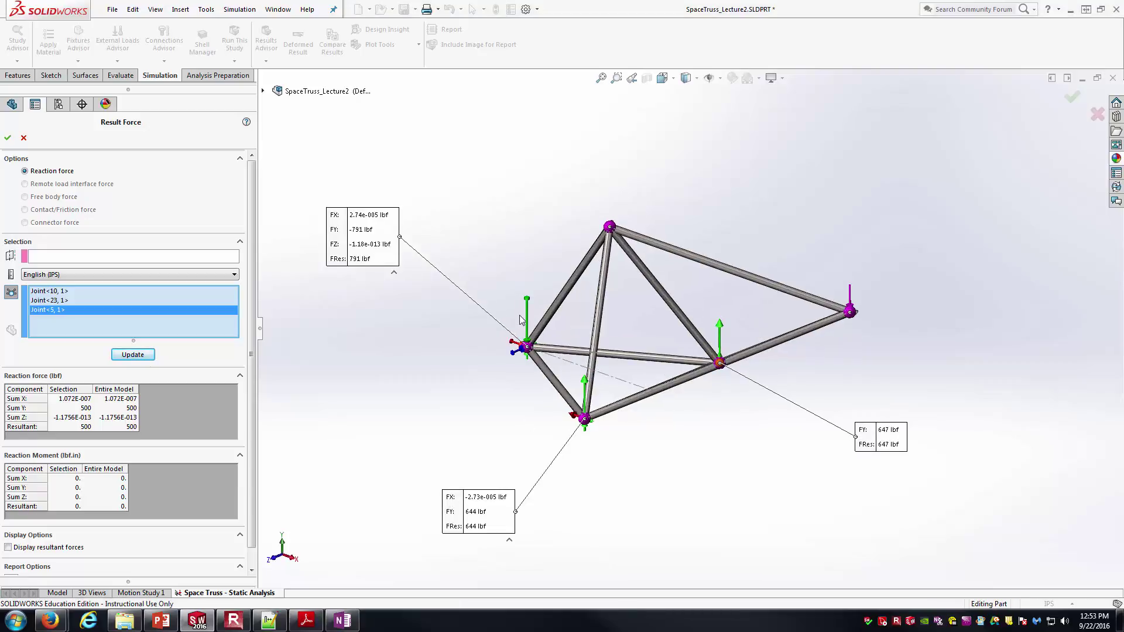
{"action": "middle_click_drag", "start_coordinate": [525, 321], "coordinate": [530, 319]}
{"action": "middle_click_drag", "start_coordinate": [585, 371], "coordinate": [639, 367]}
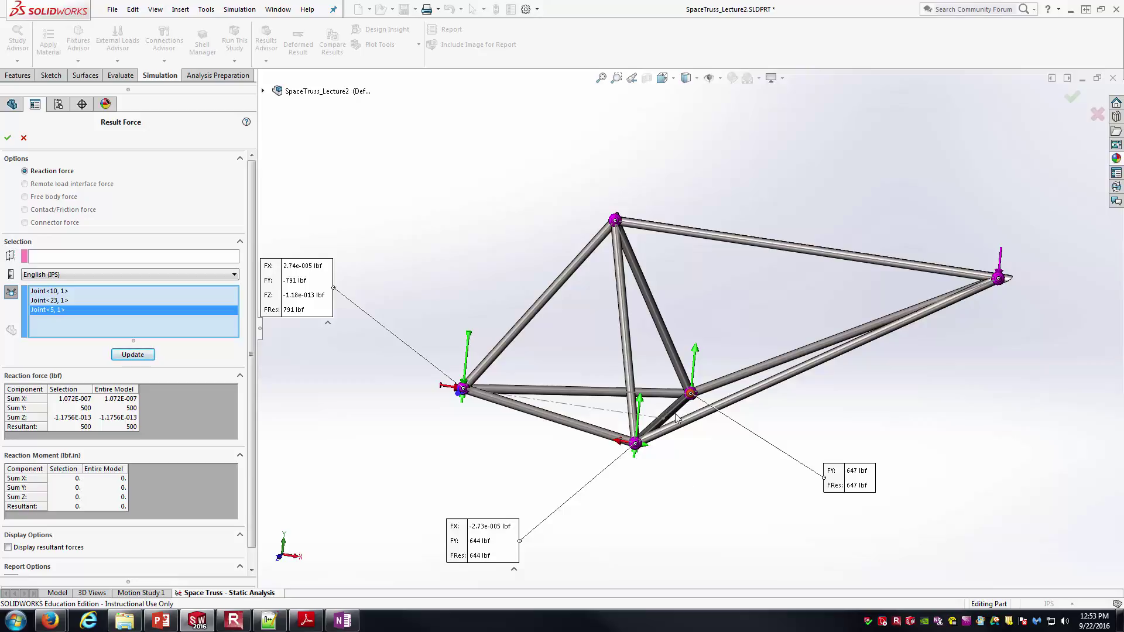
{"action": "middle_click_drag", "start_coordinate": [736, 364], "coordinate": [736, 434]}
{"action": "scroll", "coordinate": [736, 434], "scroll_direction": "up", "scroll_amount": 2}
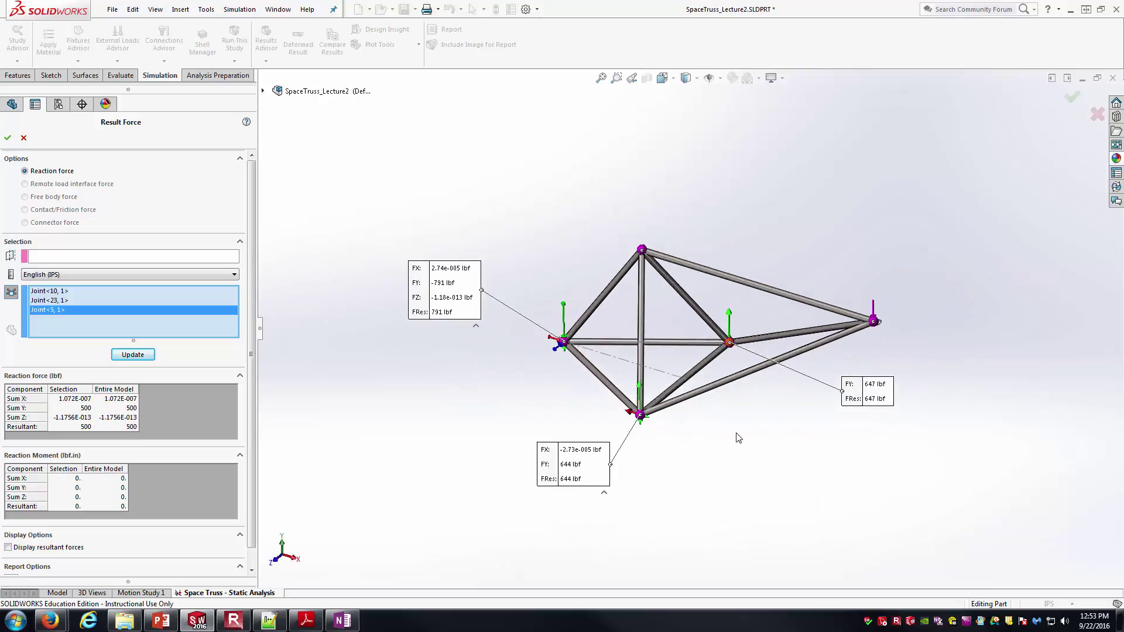
{"action": "left_click", "coordinate": [7, 137]}
{"action": "key", "text": "ctrl+7"}
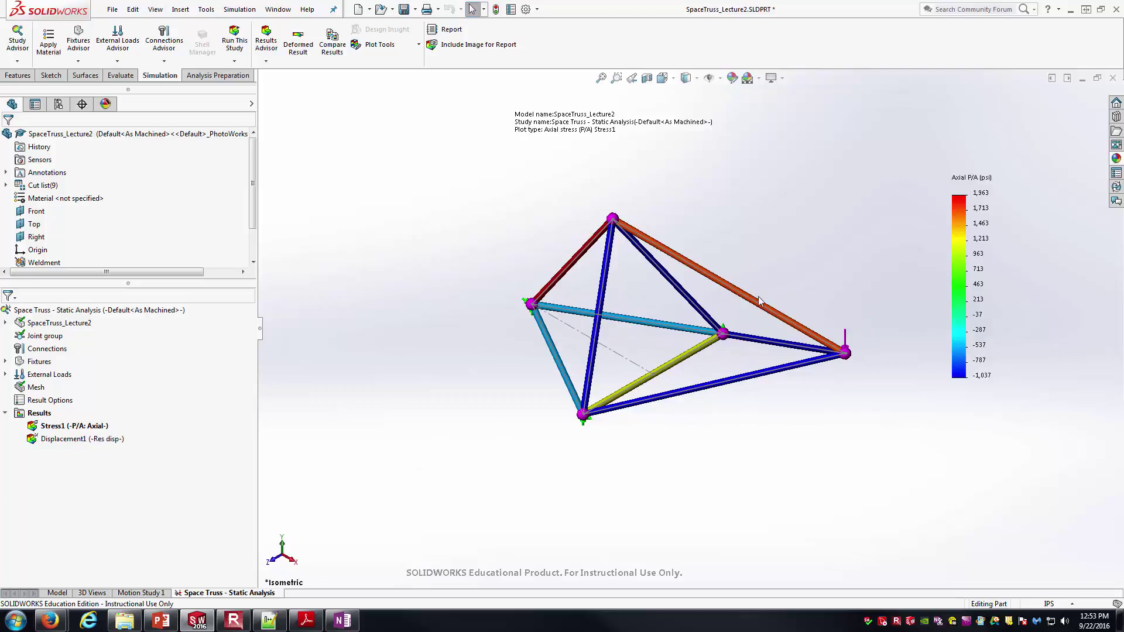